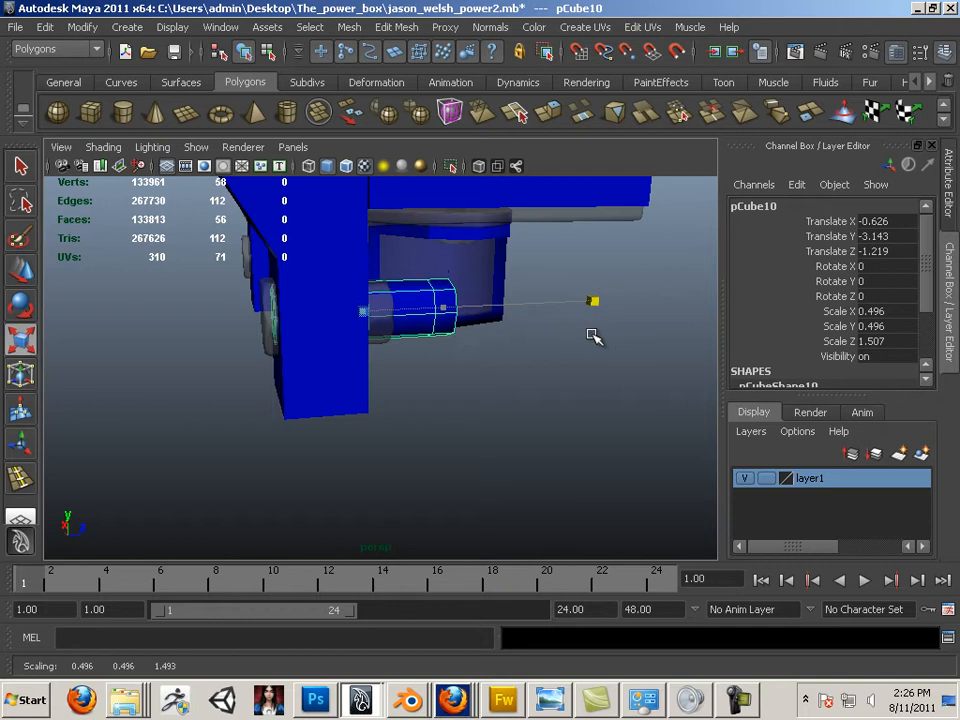
Move the low-poly bolt along Z to -1.312 and scale its shaft-end vertices down to the threaded shaft's diameter.
{"action": "key", "text": "w"}
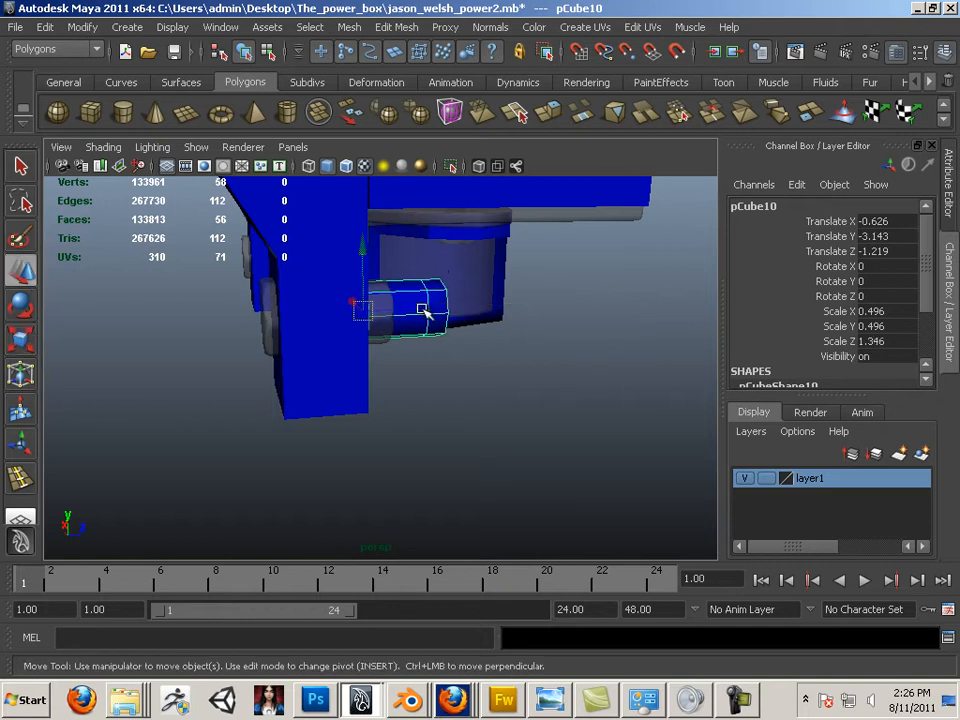
{"action": "left_click_drag", "start_coordinate": [428, 309], "coordinate": [379, 343]}
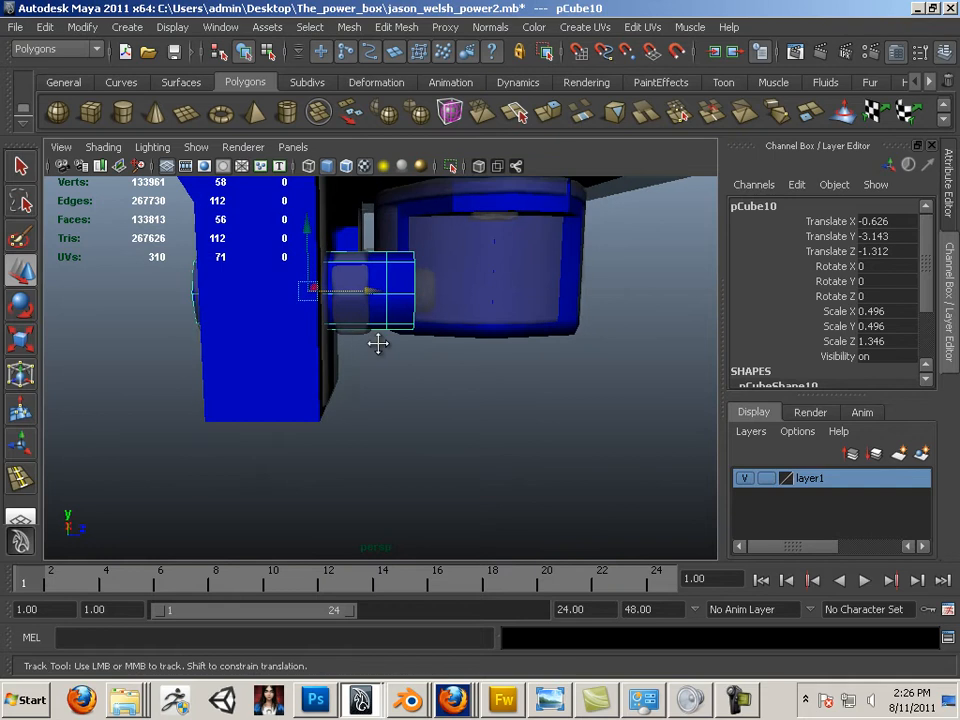
{"action": "middle_click_drag", "start_coordinate": [377, 341], "coordinate": [376, 397], "text": "alt"}
{"action": "right_click_drag", "start_coordinate": [385, 400], "coordinate": [484, 426], "text": "alt"}
{"action": "middle_click_drag", "start_coordinate": [405, 396], "coordinate": [424, 403], "text": "alt"}
{"action": "right_click_drag", "start_coordinate": [408, 361], "coordinate": [383, 281]}
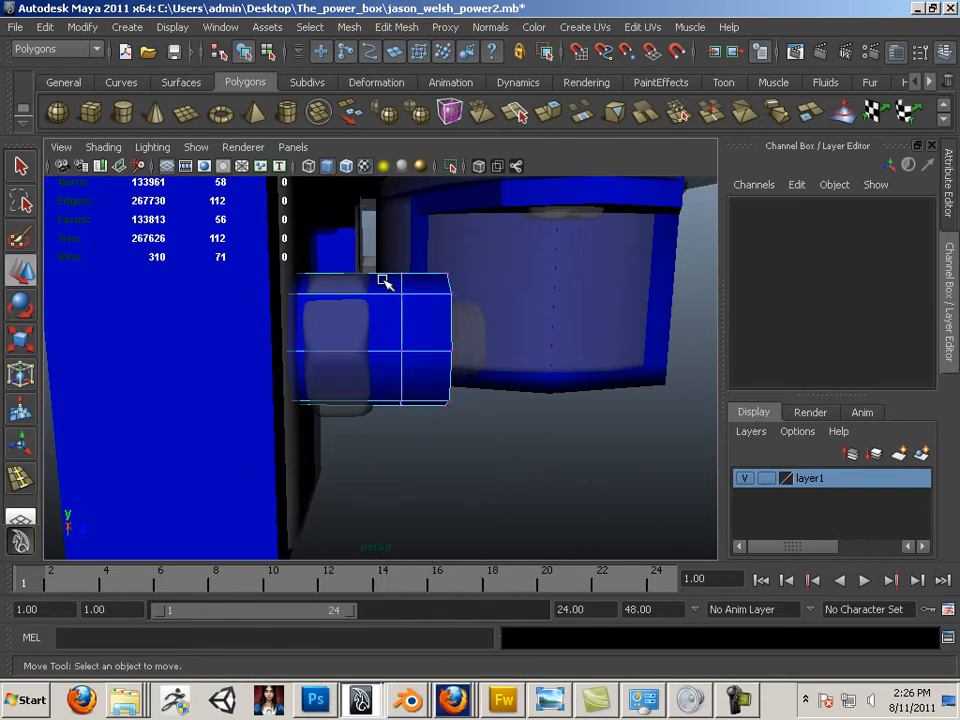
{"action": "left_click_drag", "start_coordinate": [502, 440], "coordinate": [502, 440]}
{"action": "key", "text": "r"}
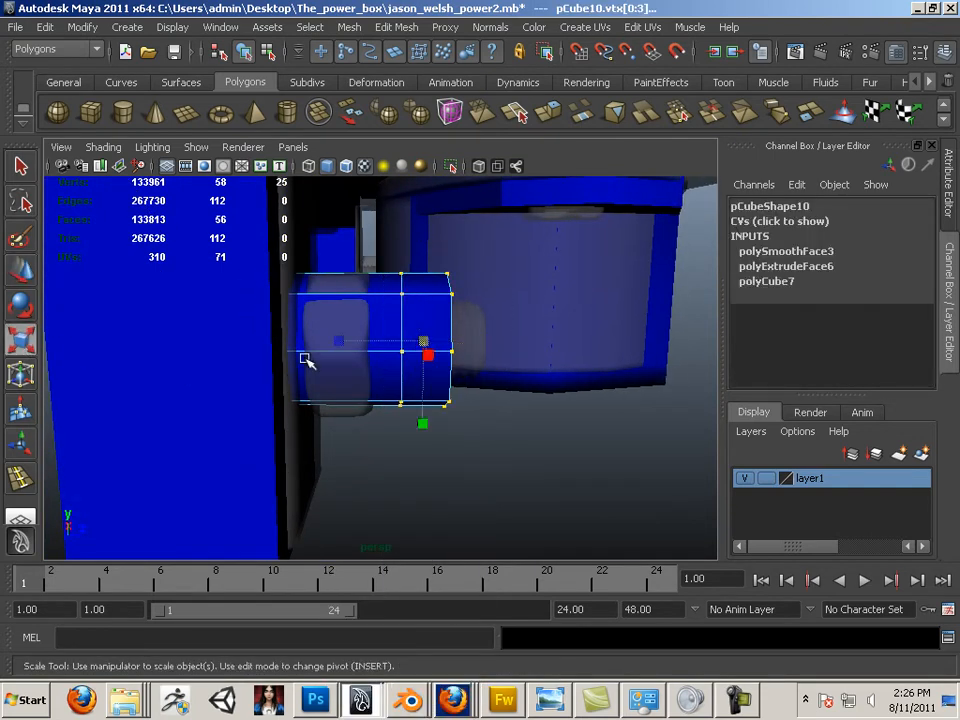
{"action": "left_click_drag", "start_coordinate": [428, 343], "coordinate": [30, 318]}
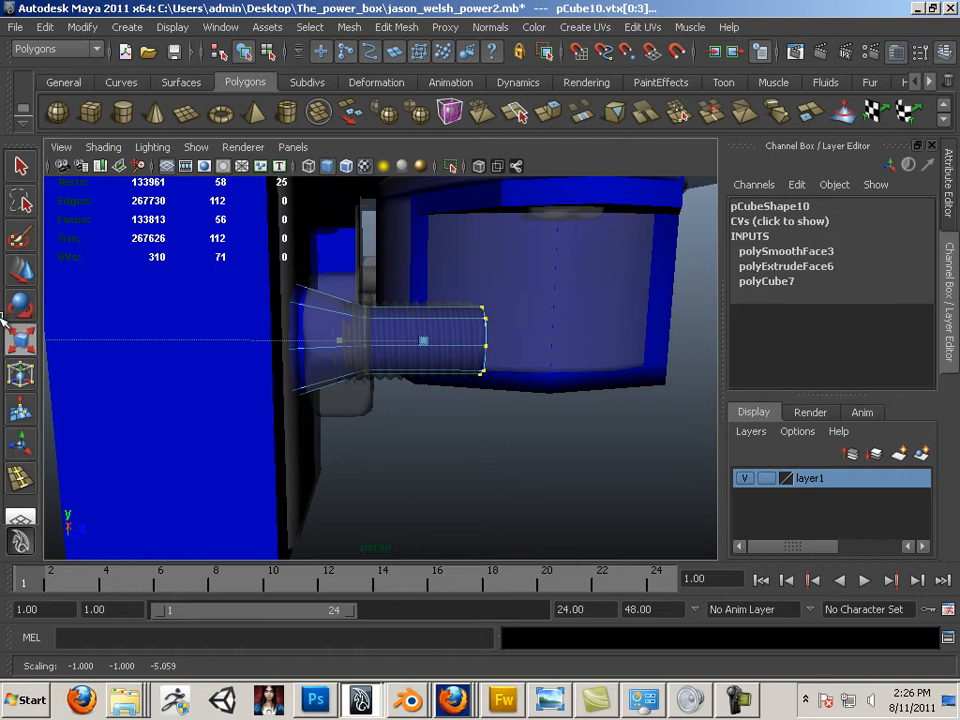
Set layer1 to reference mode so the high-poly bolt mesh cannot be picked.
{"action": "left_click_drag", "start_coordinate": [240, 360], "coordinate": [340, 375], "text": "alt"}
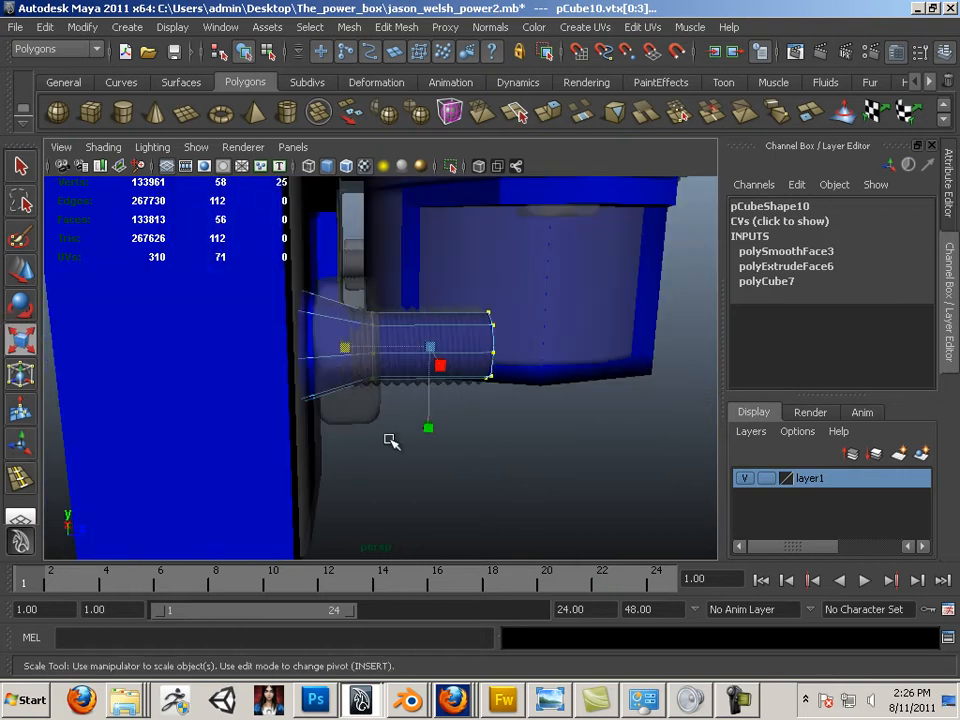
{"action": "middle_click_drag", "start_coordinate": [380, 376], "coordinate": [424, 348], "text": "alt"}
{"action": "right_click_drag", "start_coordinate": [424, 348], "coordinate": [448, 373], "text": "alt"}
{"action": "left_click_drag", "start_coordinate": [448, 373], "coordinate": [426, 384], "text": "alt"}
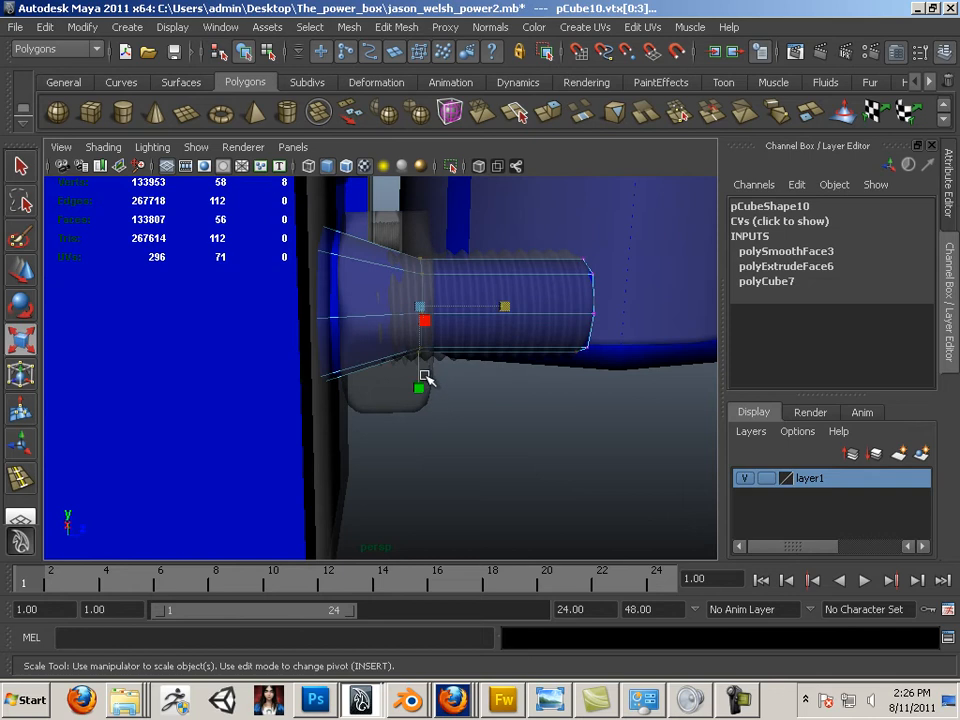
{"action": "left_click", "coordinate": [394, 28]}
{"action": "left_click", "coordinate": [461, 171]}
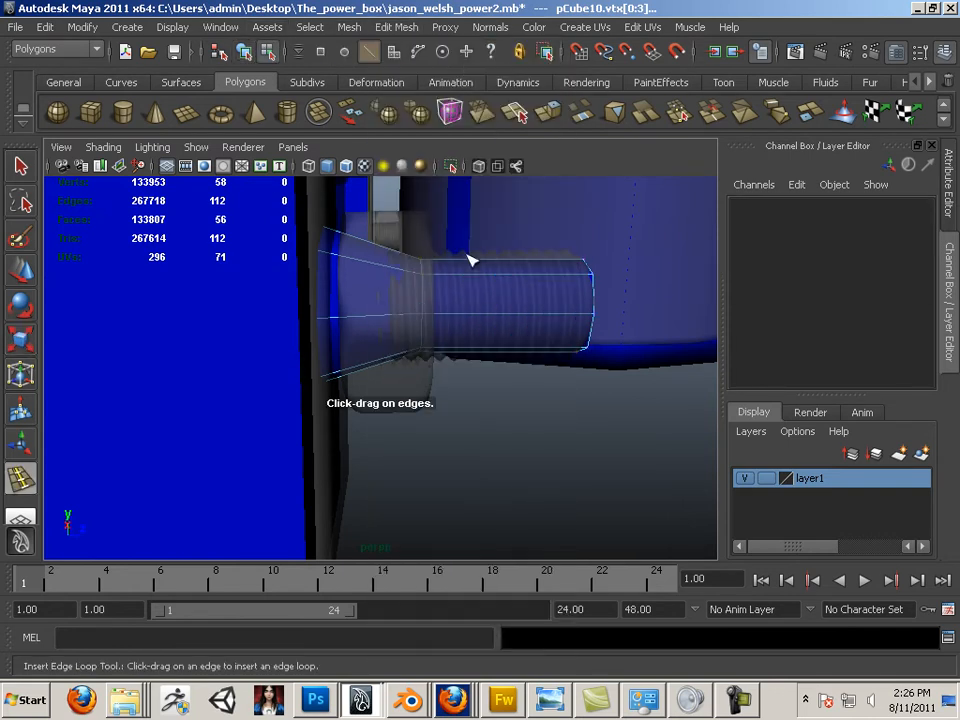
{"action": "left_click", "coordinate": [388, 316]}
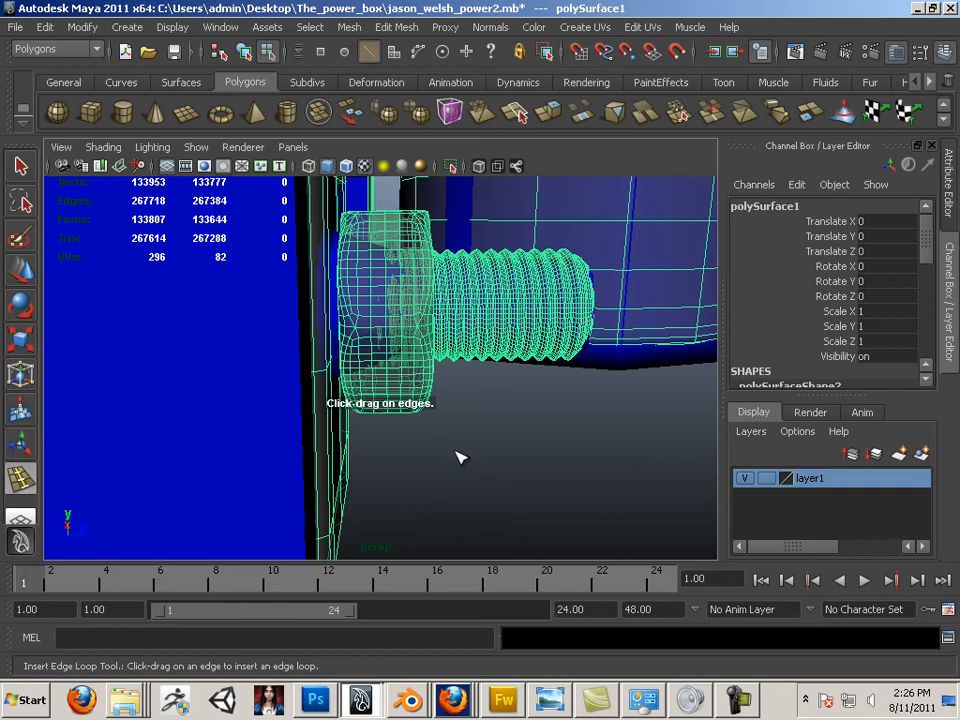
{"action": "left_click", "coordinate": [430, 413]}
{"action": "left_click", "coordinate": [390, 333]}
{"action": "left_click", "coordinate": [768, 479]}
{"action": "left_click", "coordinate": [768, 482]}
{"action": "left_click_drag", "start_coordinate": [630, 447], "coordinate": [594, 457], "text": "alt"}
{"action": "left_click", "coordinate": [355, 335]}
{"action": "mouse_move", "coordinate": [470, 428]}
{"action": "left_mouse_down", "text": "alt"}
{"action": "mouse_move", "coordinate": [448, 433]}
{"action": "mouse_move", "coordinate": [478, 436]}
{"action": "left_mouse_up", "text": "alt"}
{"action": "right_click_drag", "start_coordinate": [478, 436], "coordinate": [514, 439], "text": "alt"}
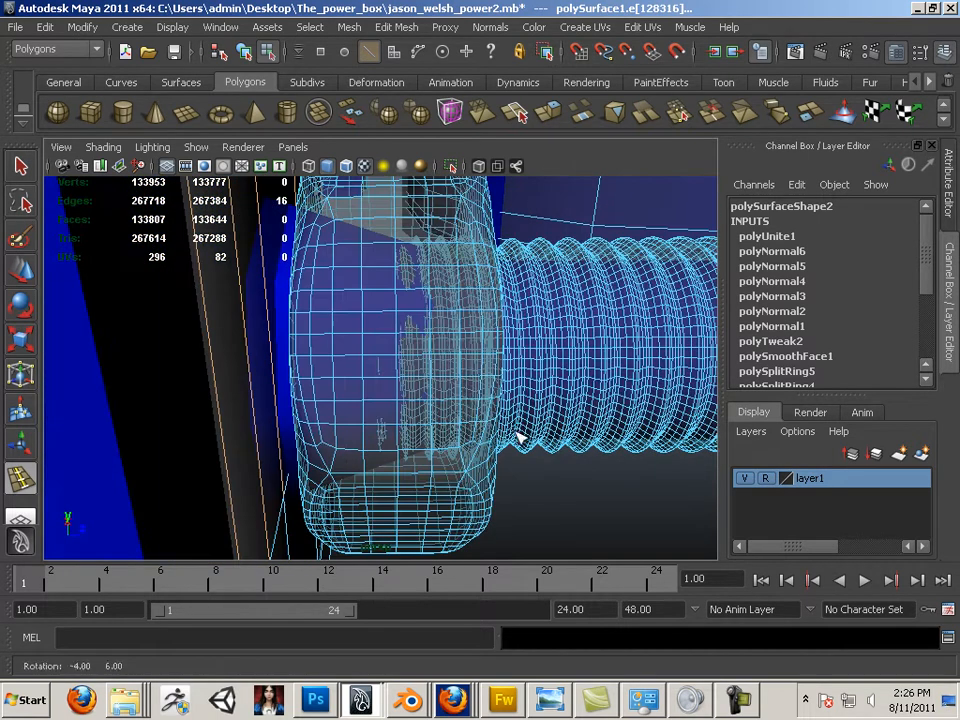
{"action": "key", "text": "ctrl+z"}
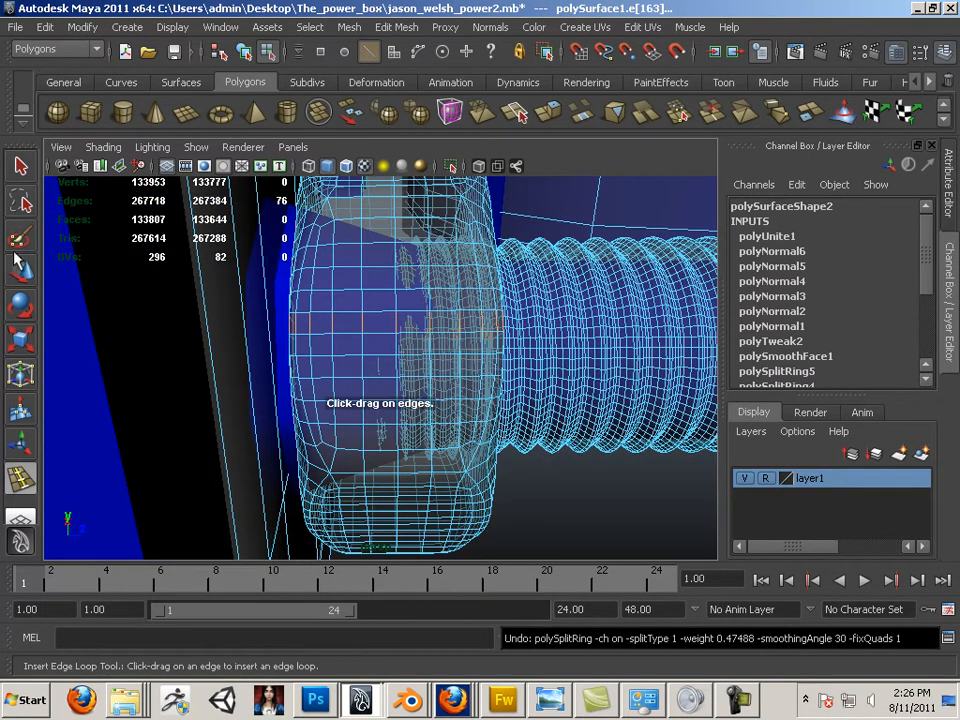
Insert an edge loop around the tapered section of the low-poly bolt, close to where it meets the shaft.
{"action": "key", "text": "w"}
{"action": "left_click", "coordinate": [242, 428]}
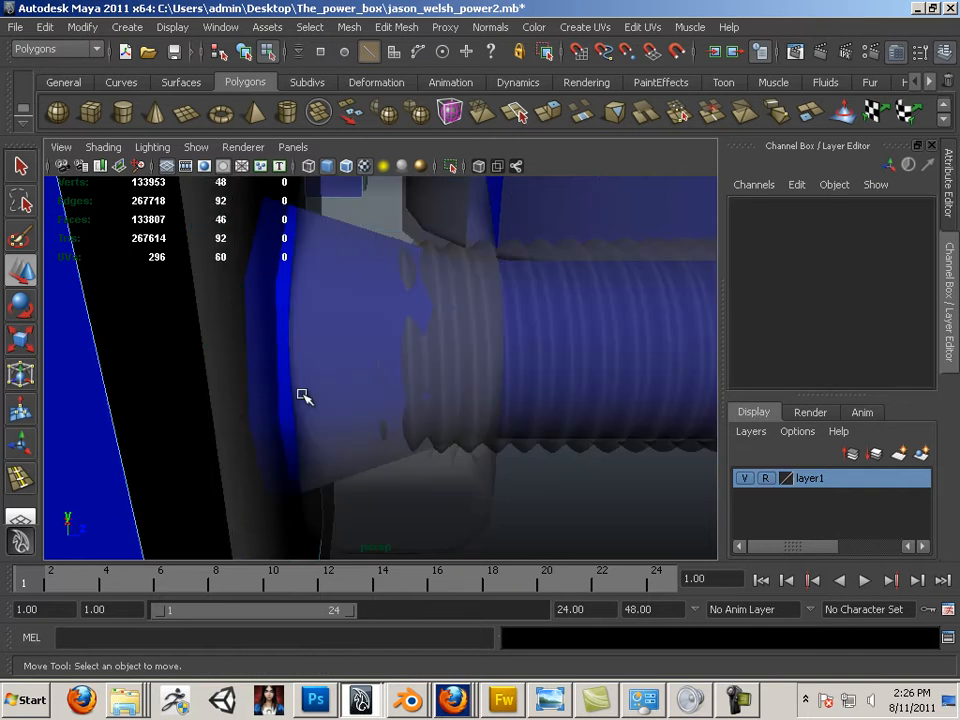
{"action": "left_click", "coordinate": [480, 438]}
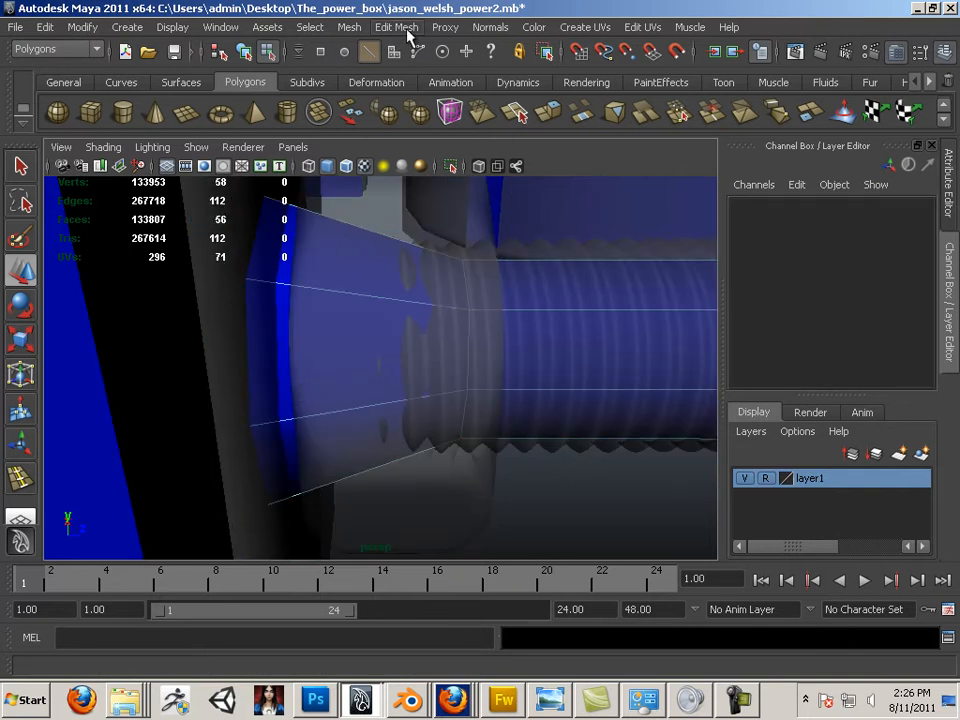
{"action": "left_click", "coordinate": [746, 479]}
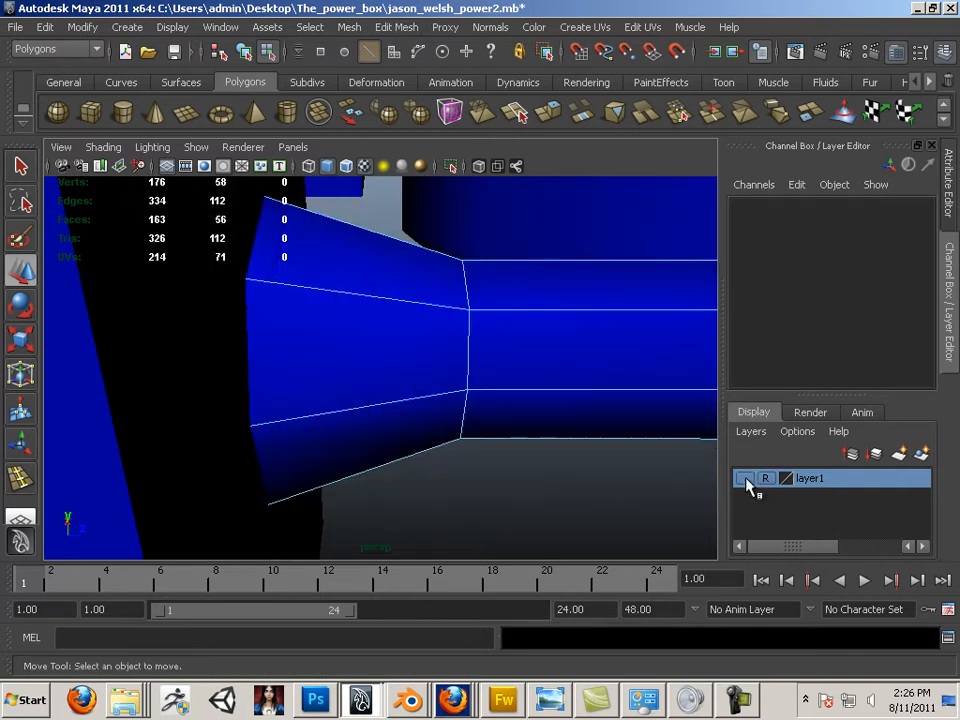
{"action": "left_click", "coordinate": [746, 479]}
{"action": "left_click", "coordinate": [396, 27]}
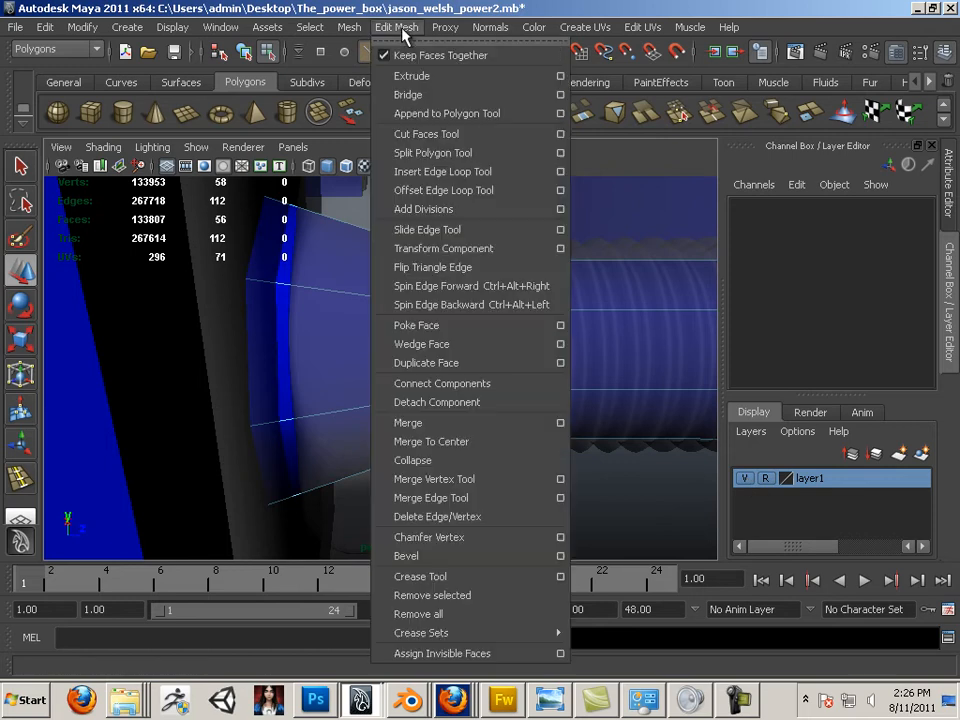
{"action": "left_click", "coordinate": [459, 172]}
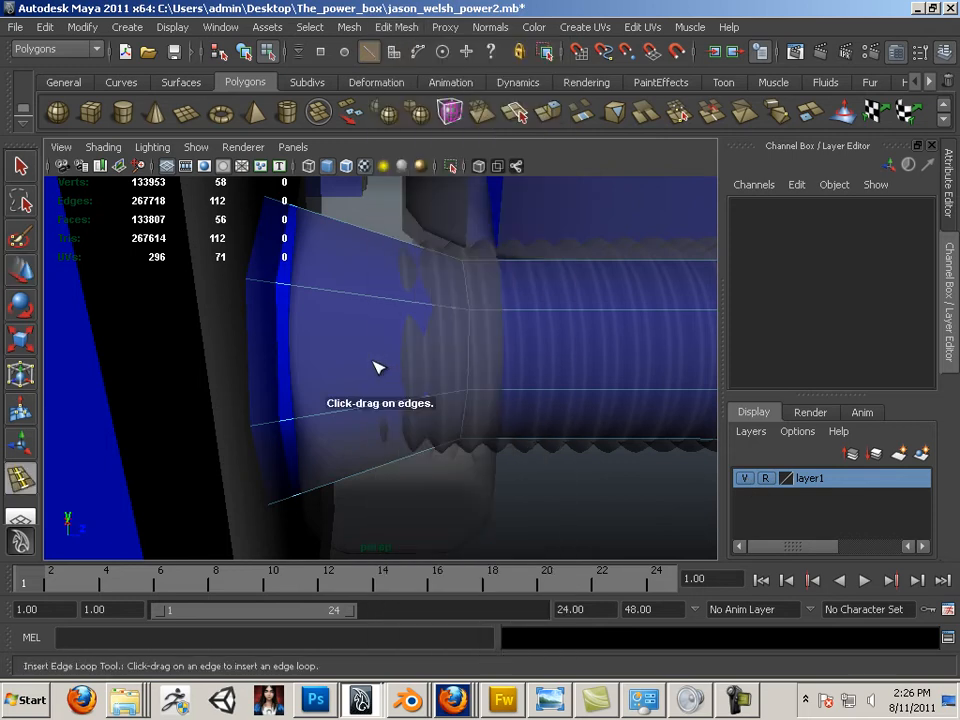
{"action": "left_click_drag", "start_coordinate": [376, 405], "coordinate": [446, 405]}
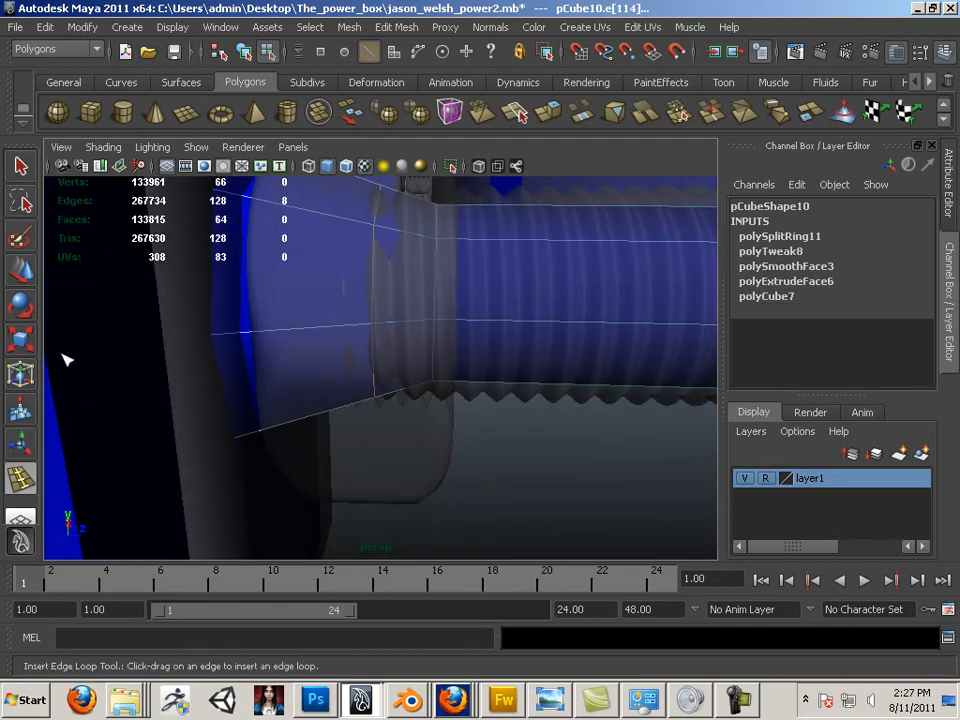
Scale the new edge loop outward to roughly the diameter of the bolt head.
{"action": "left_click", "coordinate": [21, 337]}
{"action": "left_click_drag", "start_coordinate": [378, 296], "coordinate": [481, 313]}
{"action": "middle_click_drag", "start_coordinate": [481, 313], "coordinate": [435, 379], "text": "alt"}
{"action": "right_click_drag", "start_coordinate": [435, 379], "coordinate": [398, 363], "text": "alt"}
{"action": "left_click_drag", "start_coordinate": [320, 406], "coordinate": [338, 401]}
Move the ring of vertices at the start of the shaft along Z toward the shaft's tip.
{"action": "middle_click_drag", "start_coordinate": [369, 403], "coordinate": [364, 347], "text": "alt"}
{"action": "left_click_drag", "start_coordinate": [364, 347], "coordinate": [405, 362], "text": "alt"}
{"action": "right_click", "coordinate": [397, 350]}
{"action": "right_click_drag", "start_coordinate": [397, 350], "coordinate": [328, 360]}
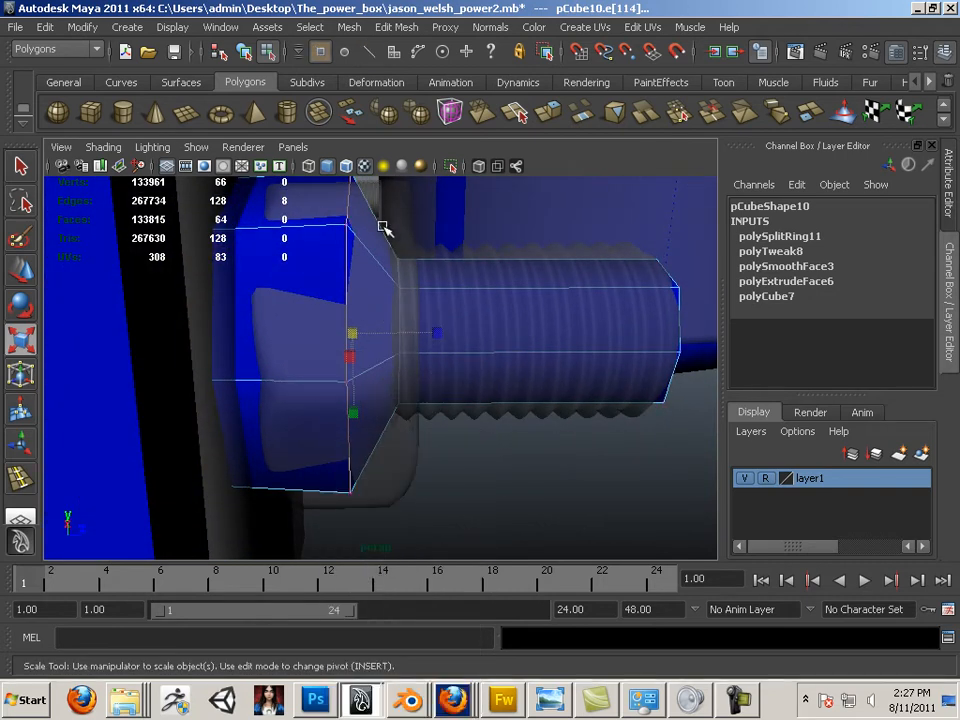
{"action": "left_click_drag", "start_coordinate": [458, 452], "coordinate": [456, 450]}
{"action": "key", "text": "w"}
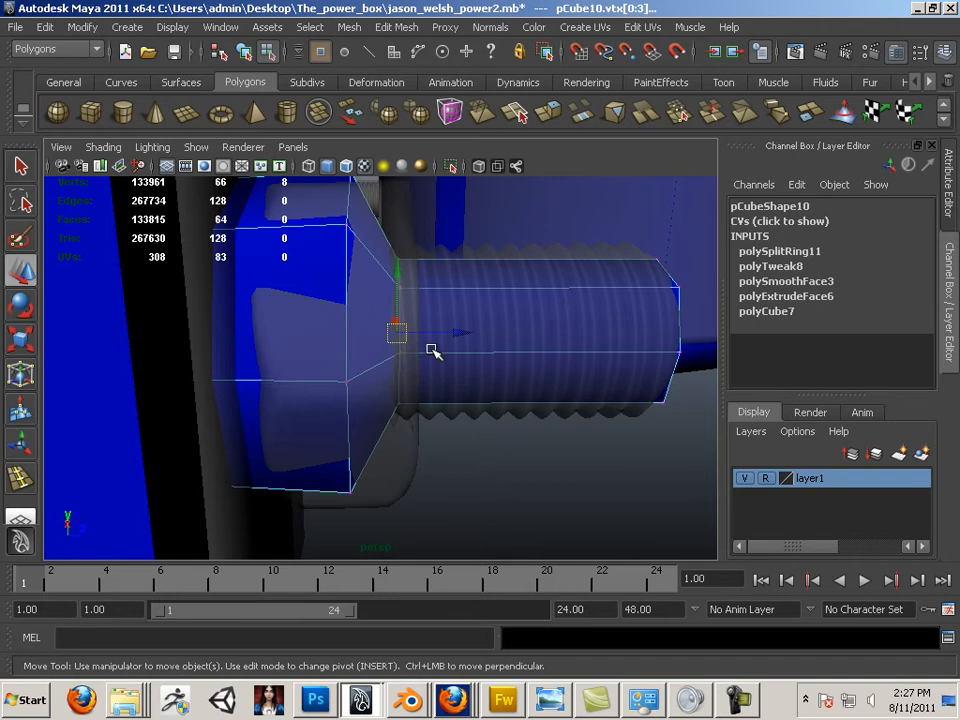
{"action": "left_click_drag", "start_coordinate": [451, 331], "coordinate": [478, 335]}
Move the widened ring of vertices along Z toward the shaft to match the nut's thickness.
{"action": "right_click_drag", "start_coordinate": [503, 360], "coordinate": [350, 222], "text": "alt"}
{"action": "left_click_drag", "start_coordinate": [370, 437], "coordinate": [388, 464]}
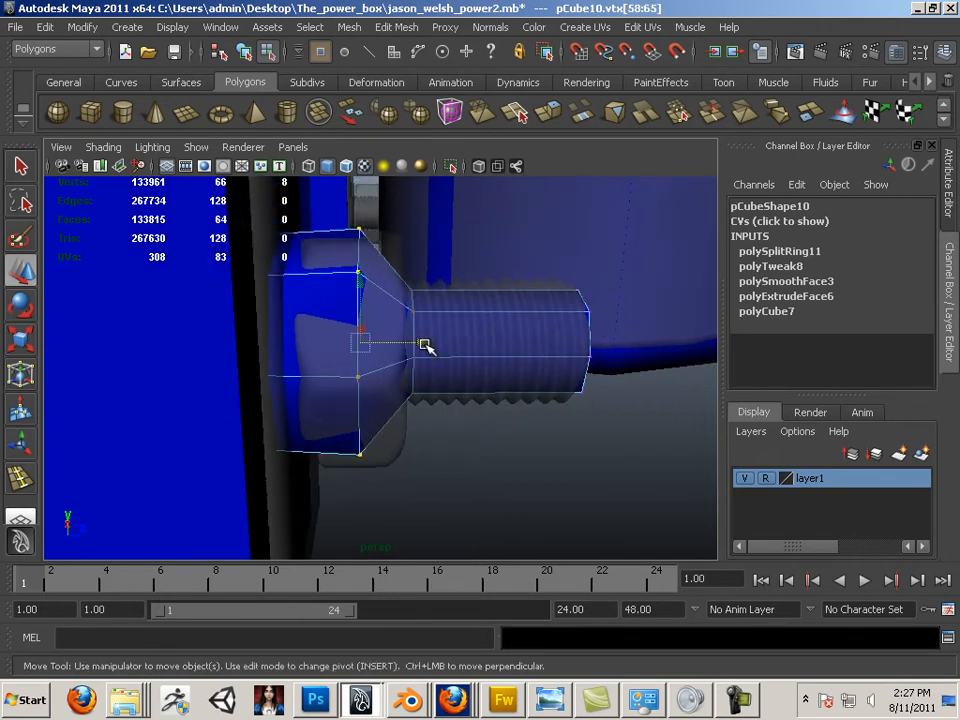
{"action": "left_click_drag", "start_coordinate": [424, 345], "coordinate": [456, 349]}
Insert an edge loop midway through the exposed bolt head and scale it outward to match the high-poly head.
{"action": "middle_click_drag", "start_coordinate": [456, 349], "coordinate": [598, 387], "text": "alt"}
{"action": "left_click_drag", "start_coordinate": [478, 398], "coordinate": [482, 392], "text": "alt"}
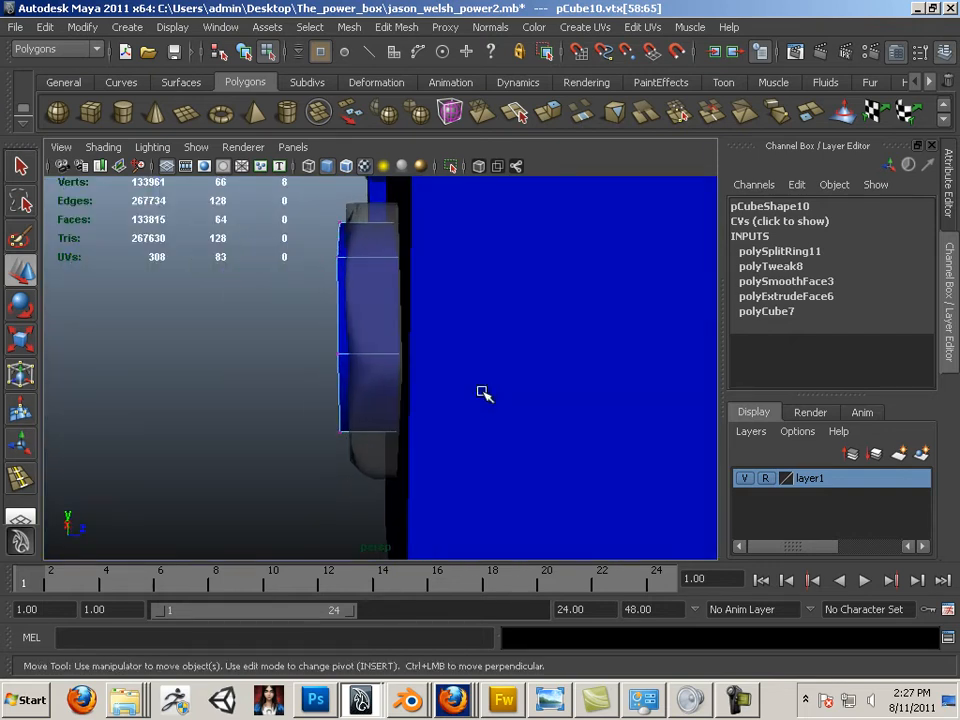
{"action": "left_click", "coordinate": [403, 28]}
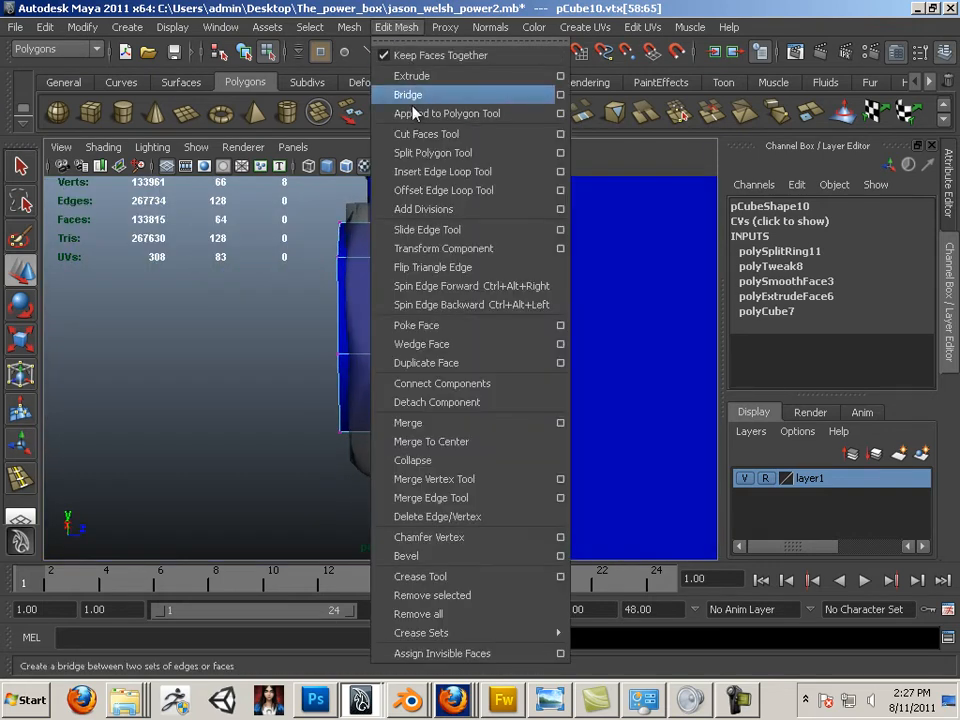
{"action": "left_click", "coordinate": [418, 172]}
{"action": "left_click", "coordinate": [366, 294]}
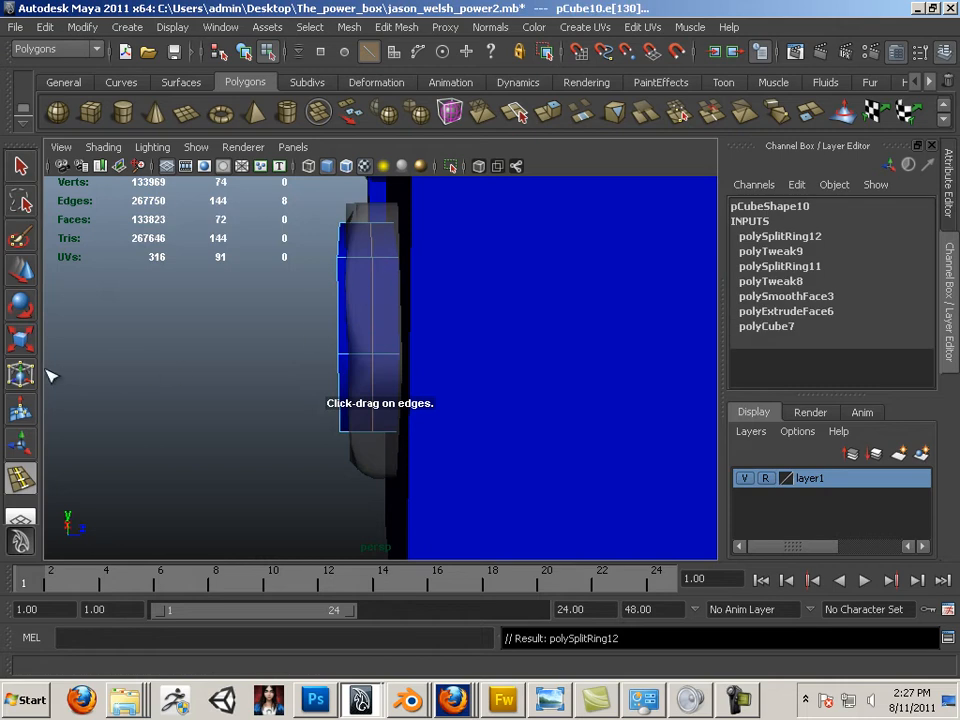
{"action": "left_click", "coordinate": [22, 342]}
{"action": "left_click_drag", "start_coordinate": [369, 334], "coordinate": [383, 333]}
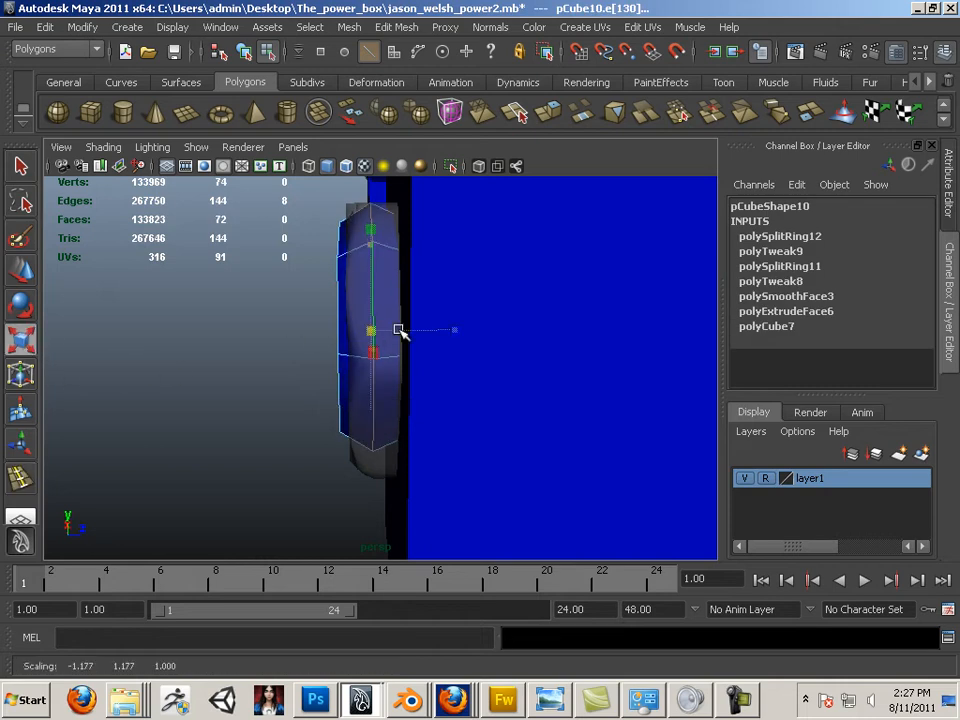
Scale the outer-face vertices of the bolt head inward to taper the head's front edge.
{"action": "left_click_drag", "start_coordinate": [267, 336], "coordinate": [277, 340], "text": "alt"}
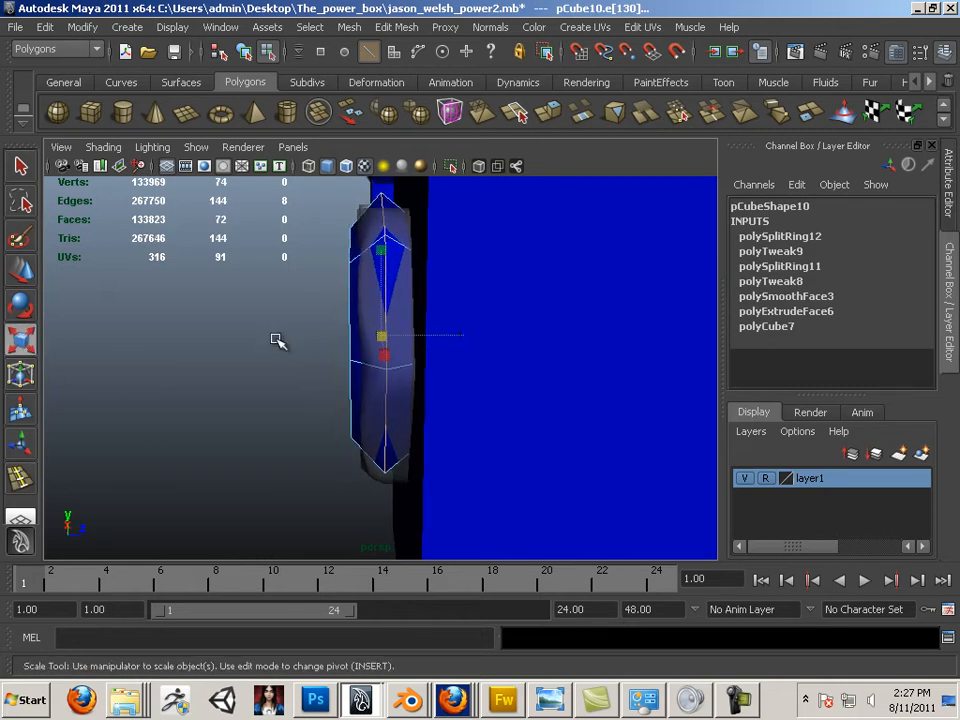
{"action": "right_click_drag", "start_coordinate": [349, 409], "coordinate": [283, 361]}
{"action": "left_click_drag", "start_coordinate": [360, 488], "coordinate": [360, 488]}
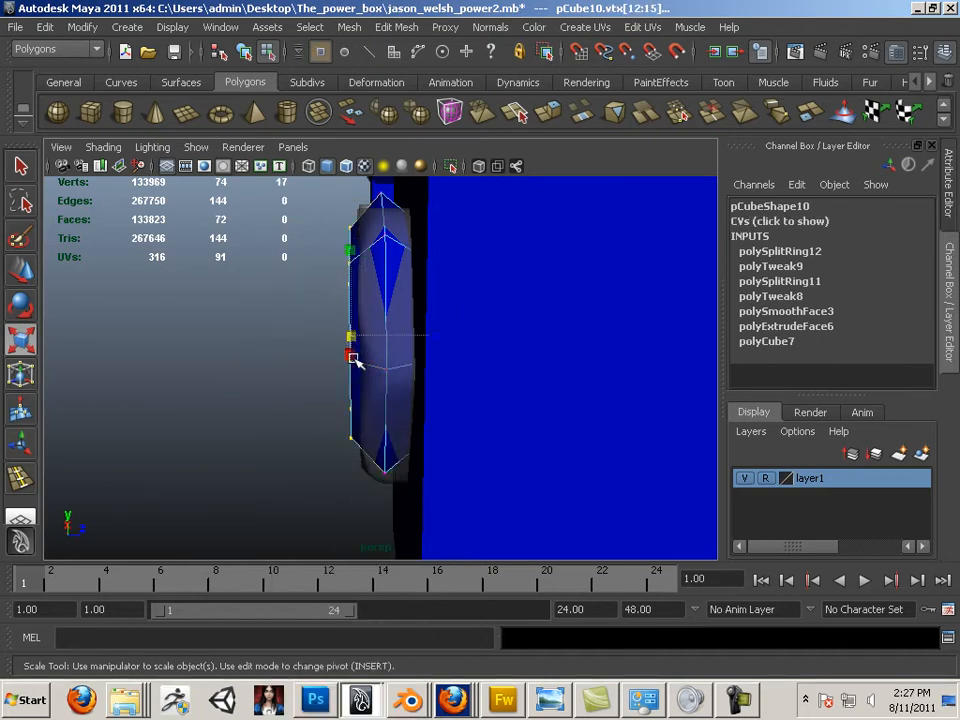
{"action": "left_click_drag", "start_coordinate": [351, 335], "coordinate": [519, 381]}
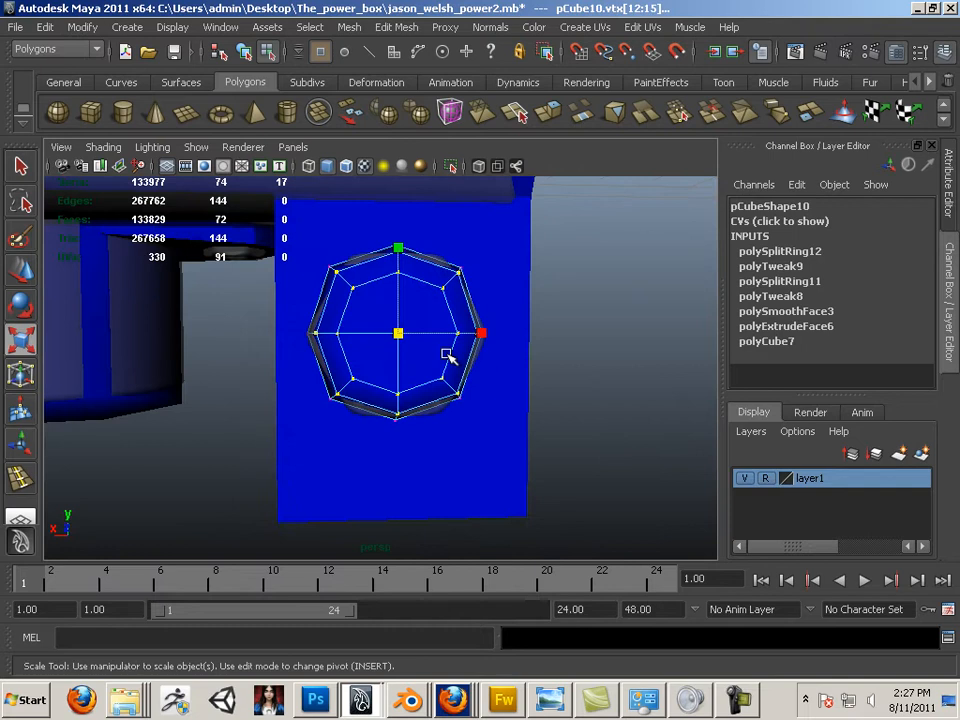
Duplicate the finished low-poly bolt and move the copy onto the other foot bracket at Translate X 1.614.
{"action": "middle_click_drag", "start_coordinate": [276, 300], "coordinate": [469, 349], "text": "alt"}
{"action": "right_click_drag", "start_coordinate": [469, 349], "coordinate": [260, 323], "text": "alt"}
{"action": "middle_click_drag", "start_coordinate": [285, 318], "coordinate": [431, 253], "text": "alt"}
{"action": "left_click_drag", "start_coordinate": [320, 285], "coordinate": [258, 303], "text": "alt"}
{"action": "middle_click_drag", "start_coordinate": [665, 372], "coordinate": [362, 391], "text": "alt"}
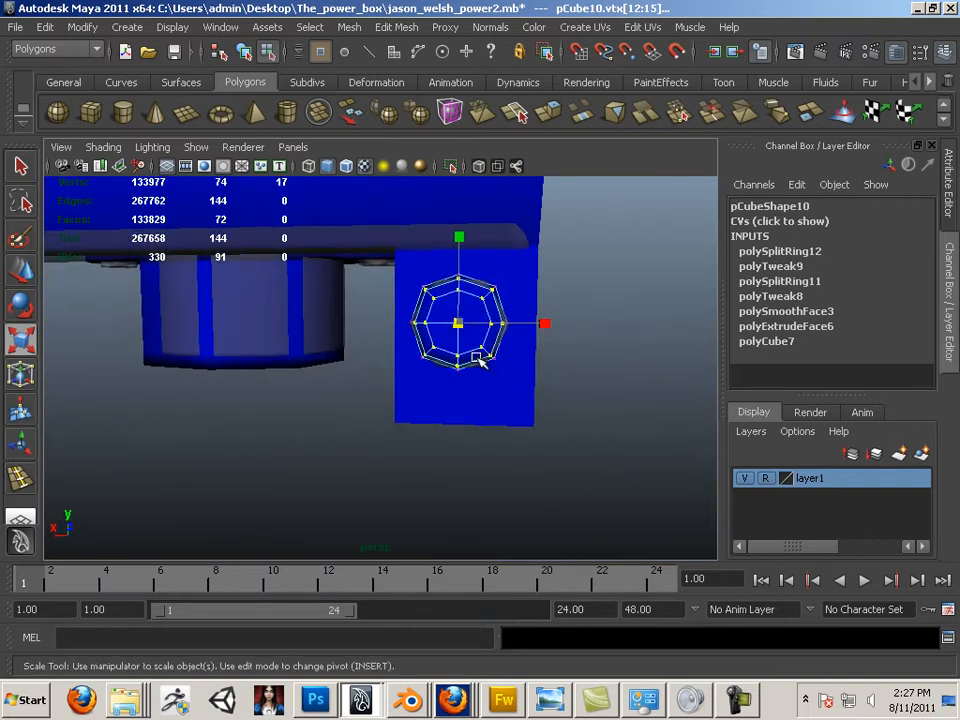
{"action": "right_click_drag", "start_coordinate": [478, 360], "coordinate": [540, 333]}
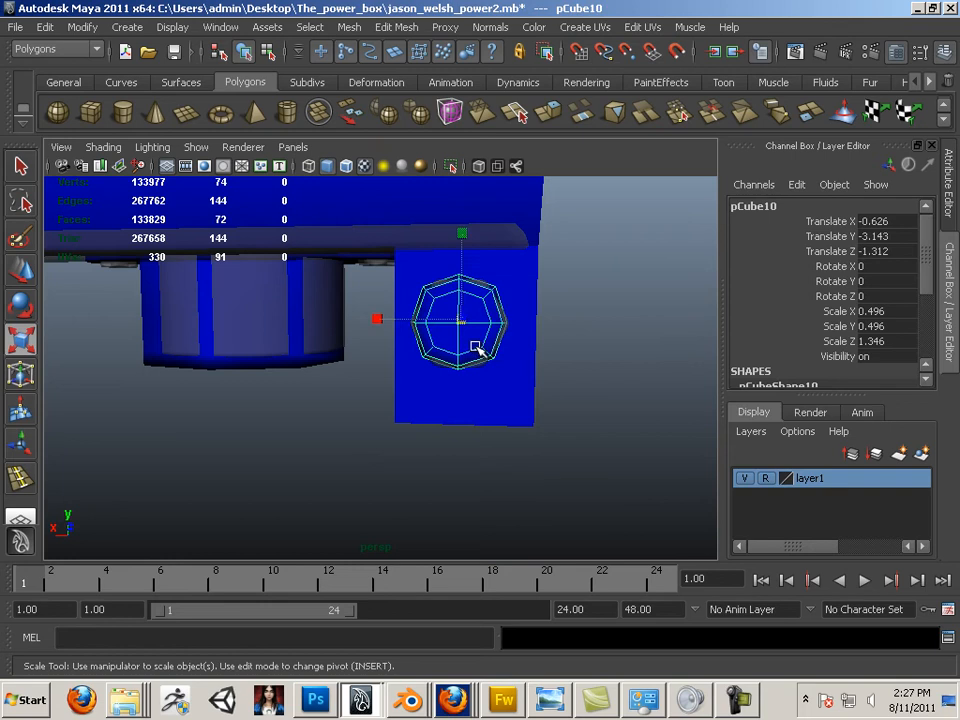
{"action": "key", "text": "ctrl+d"}
{"action": "key", "text": "w"}
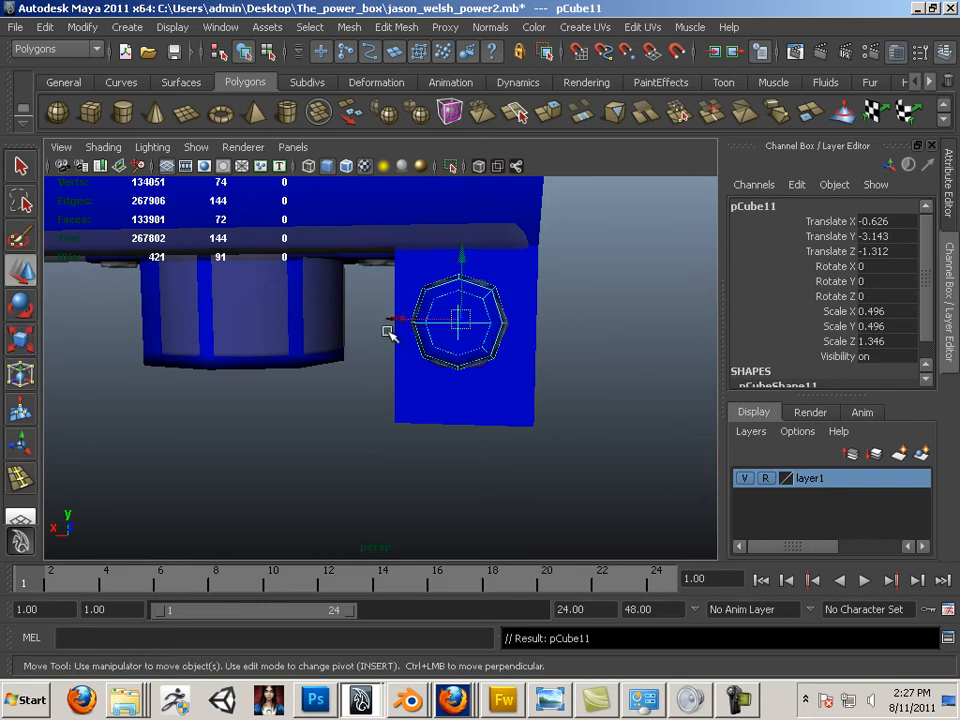
{"action": "left_click_drag", "start_coordinate": [389, 333], "coordinate": [278, 329]}
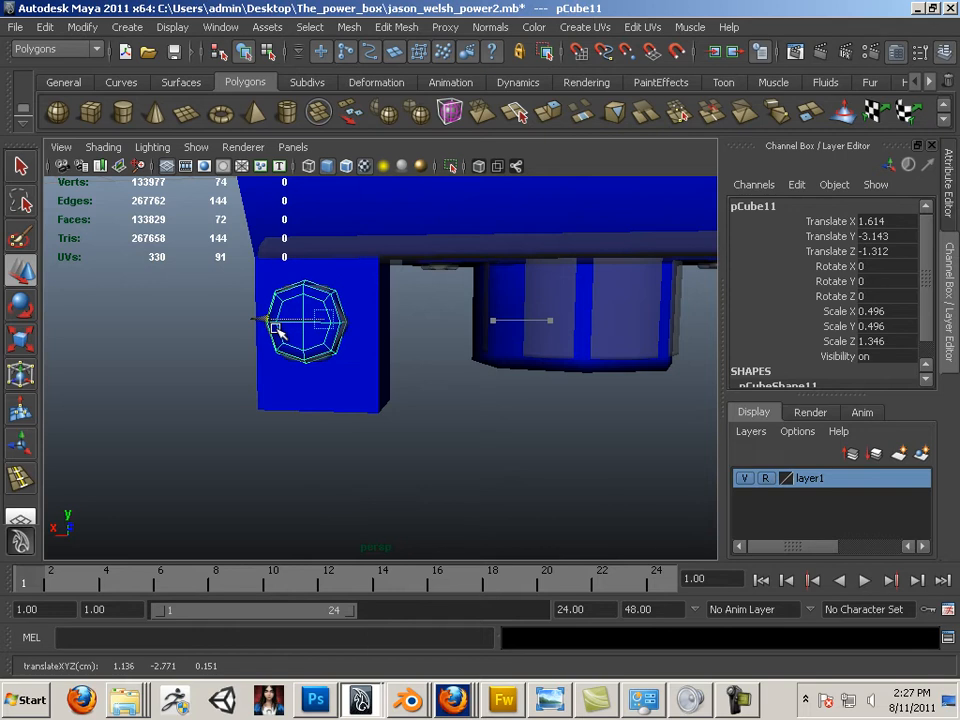
Select both low-poly bolts together with the front panel, rear box and pipe connectors, and soften their edges.
{"action": "left_click_drag", "start_coordinate": [348, 404], "coordinate": [477, 398], "text": "alt"}
{"action": "left_click", "coordinate": [482, 370]}
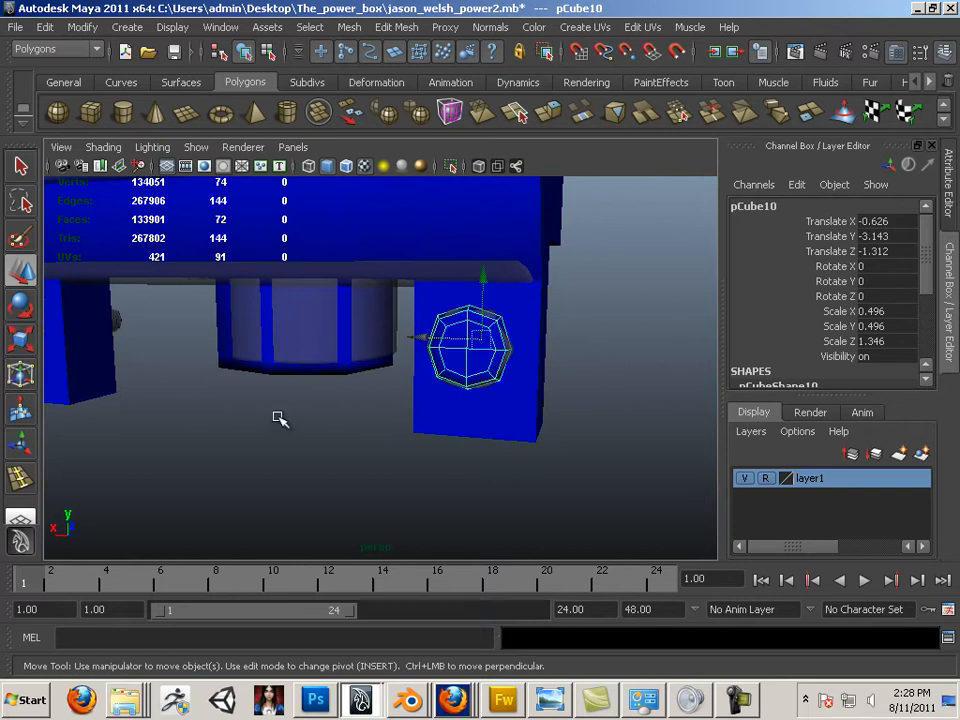
{"action": "left_click_drag", "start_coordinate": [279, 418], "coordinate": [467, 396], "text": "alt"}
{"action": "middle_click_drag", "start_coordinate": [478, 387], "coordinate": [402, 389], "text": "alt"}
{"action": "scroll", "coordinate": [591, 388], "scroll_direction": "down", "scroll_amount": 7}
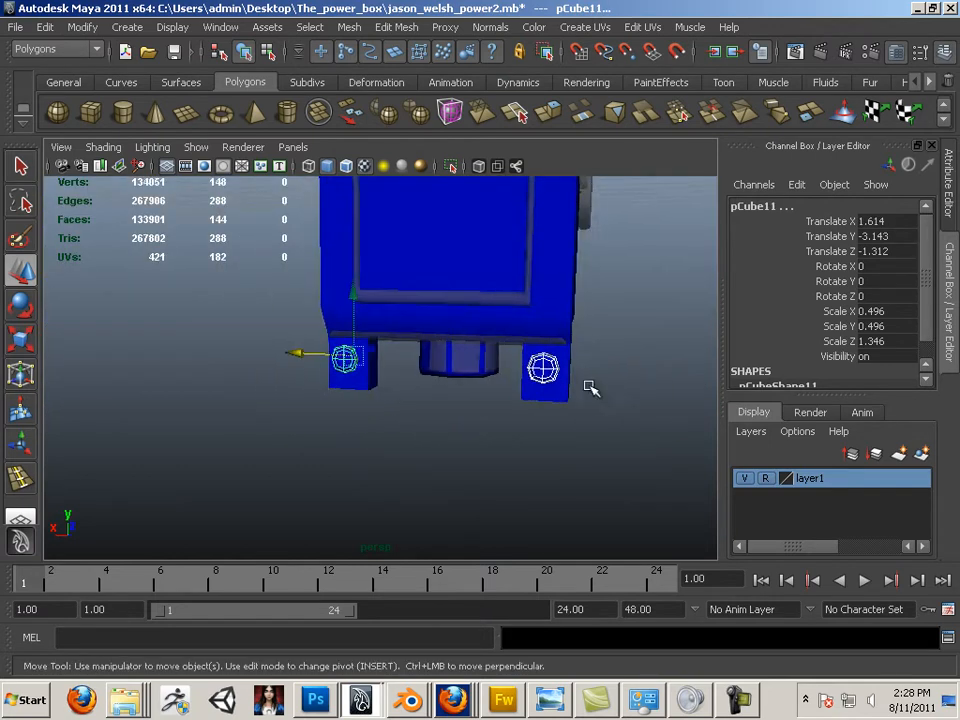
{"action": "middle_click_drag", "start_coordinate": [505, 398], "coordinate": [458, 506], "text": "alt"}
{"action": "left_click_drag", "start_coordinate": [400, 272], "coordinate": [458, 374], "text": "alt"}
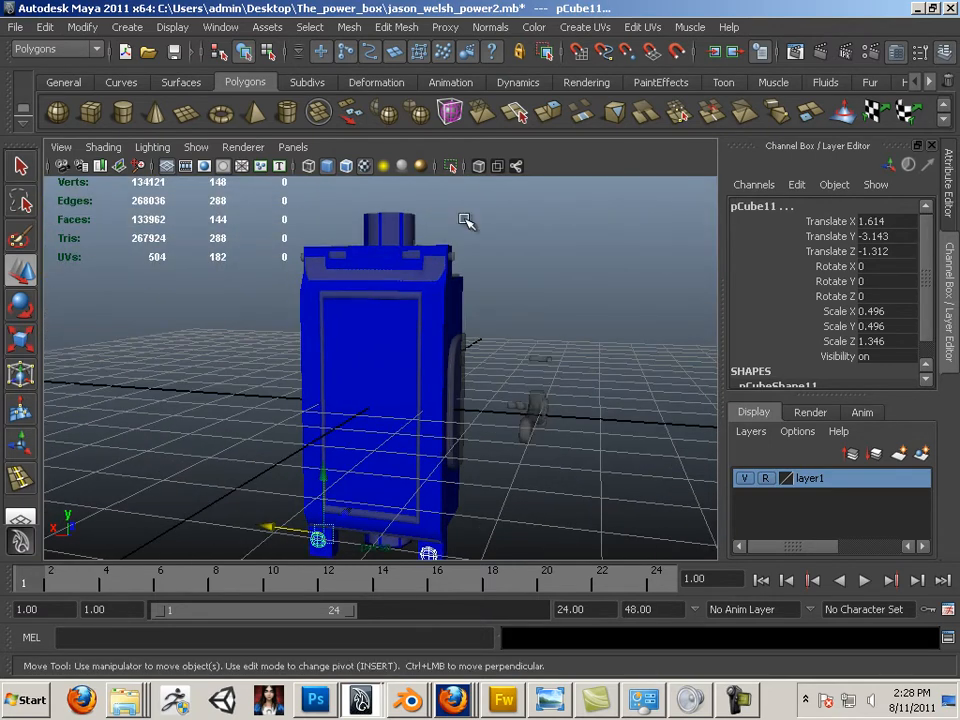
{"action": "left_click", "coordinate": [353, 408], "text": "shift"}
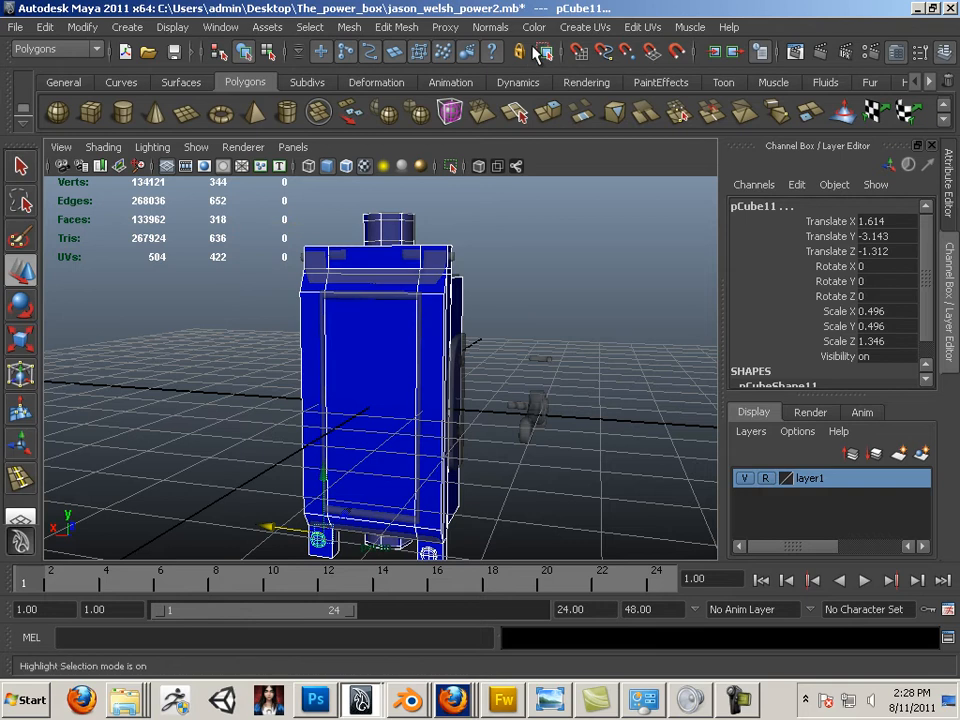
{"action": "left_click", "coordinate": [490, 30]}
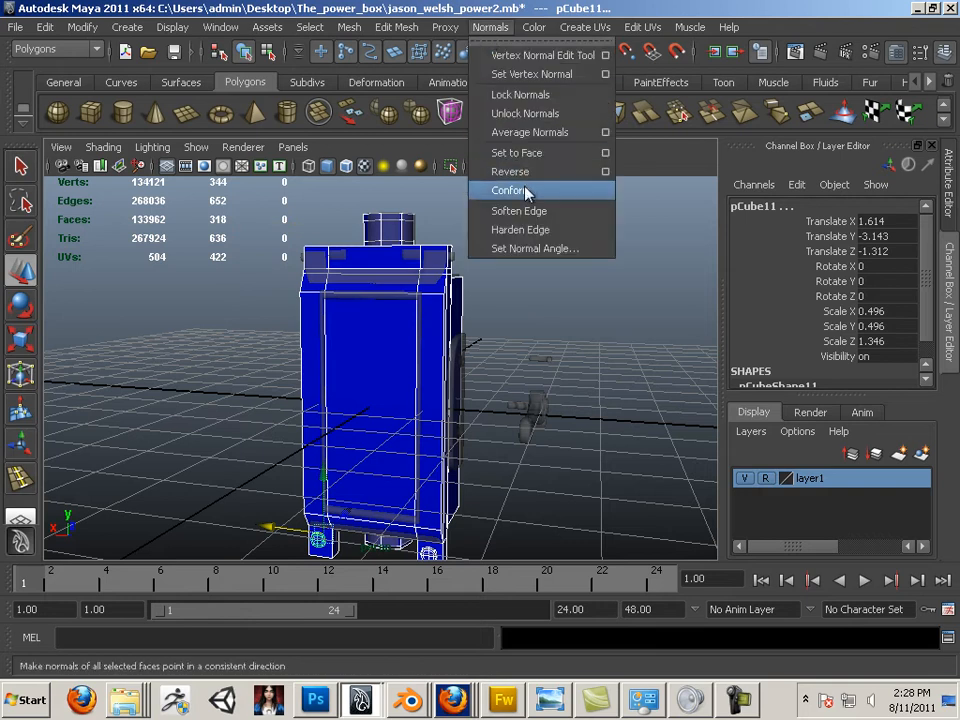
{"action": "left_click", "coordinate": [527, 212]}
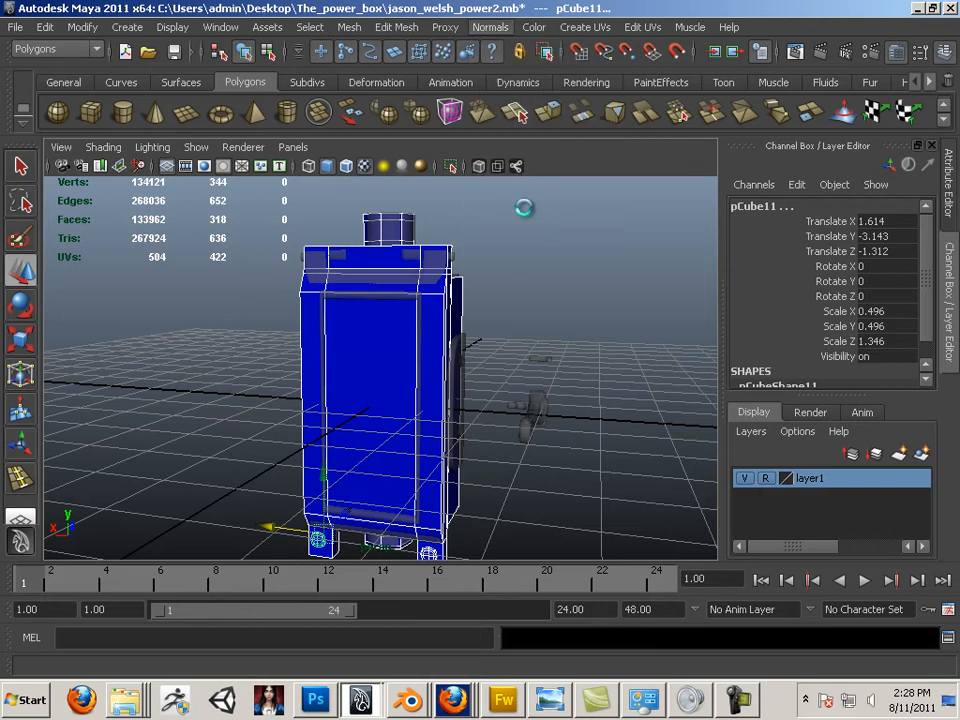
{"action": "left_click", "coordinate": [491, 298]}
Examine the softened shading on the front panel, rear box and bottom brackets from the front, side and back.
{"action": "left_click_drag", "start_coordinate": [491, 298], "coordinate": [466, 284], "text": "alt"}
{"action": "middle_click_drag", "start_coordinate": [466, 300], "coordinate": [434, 242], "text": "alt"}
{"action": "right_click_drag", "start_coordinate": [434, 242], "coordinate": [617, 366], "text": "alt"}
{"action": "left_click", "coordinate": [617, 366]}
{"action": "left_click_drag", "start_coordinate": [362, 318], "coordinate": [377, 284], "text": "alt"}
{"action": "middle_click_drag", "start_coordinate": [377, 284], "coordinate": [516, 260], "text": "alt"}
{"action": "left_click", "coordinate": [407, 422]}
{"action": "left_click_drag", "start_coordinate": [516, 260], "coordinate": [404, 356], "text": "alt"}
{"action": "left_click", "coordinate": [404, 356]}
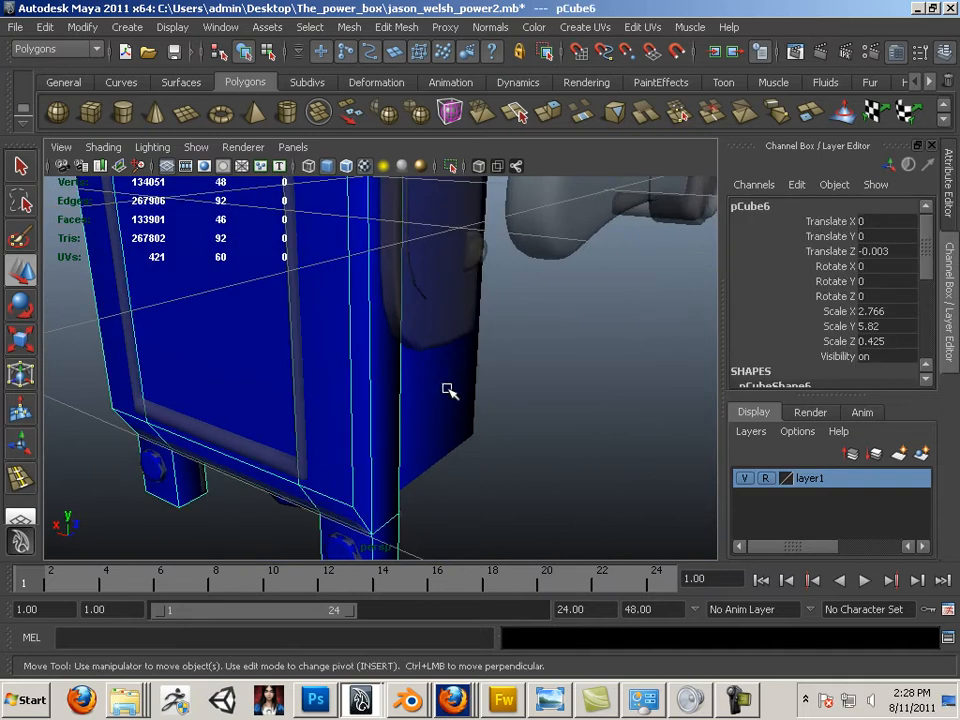
{"action": "left_click", "coordinate": [447, 390], "text": "shift"}
{"action": "left_click_drag", "start_coordinate": [511, 377], "coordinate": [366, 345], "text": "alt"}
{"action": "middle_click_drag", "start_coordinate": [399, 426], "coordinate": [441, 287], "text": "alt"}
{"action": "left_click_drag", "start_coordinate": [441, 287], "coordinate": [385, 278], "text": "alt"}
{"action": "right_click_drag", "start_coordinate": [385, 278], "coordinate": [467, 306], "text": "alt"}
{"action": "left_click_drag", "start_coordinate": [467, 306], "coordinate": [307, 299], "text": "alt"}
{"action": "left_click", "coordinate": [197, 319]}
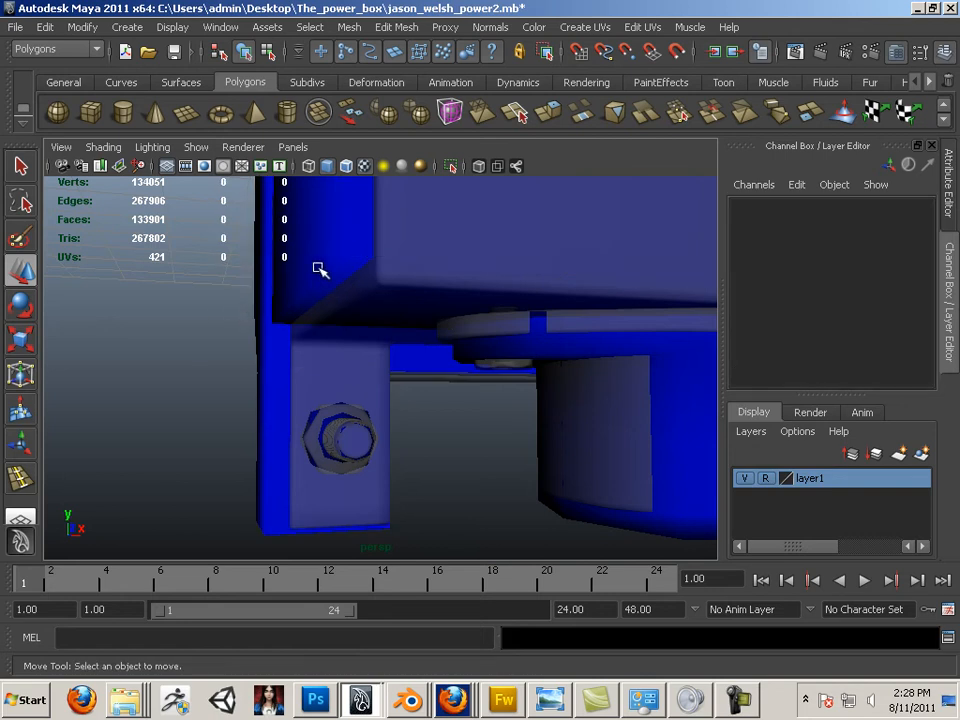
Scale the low-poly rear box along X to 2.789 to match the high-poly box's width.
{"action": "left_click", "coordinate": [318, 270]}
{"action": "left_click", "coordinate": [20, 340]}
{"action": "right_click_drag", "start_coordinate": [305, 250], "coordinate": [322, 328], "text": "alt"}
{"action": "middle_click_drag", "start_coordinate": [322, 328], "coordinate": [307, 362], "text": "alt"}
{"action": "left_click_drag", "start_coordinate": [497, 231], "coordinate": [493, 232]}
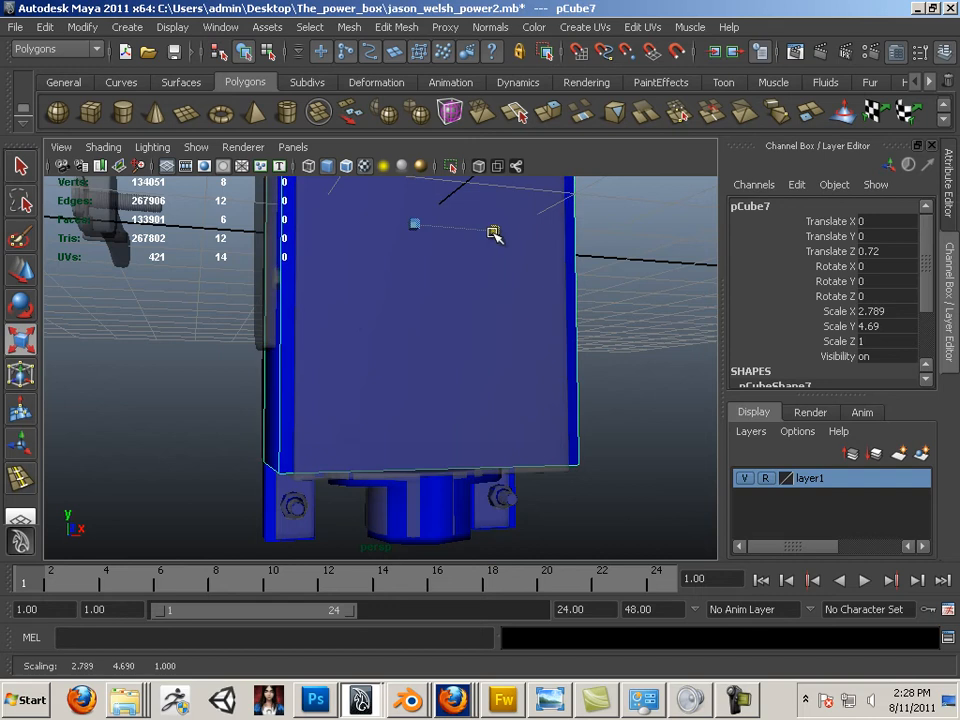
Try to split the front panel's side face from its lower bend corner to the rear edge at the box's bottom.
{"action": "middle_click_drag", "start_coordinate": [166, 339], "coordinate": [163, 319], "text": "alt"}
{"action": "left_click_drag", "start_coordinate": [163, 319], "coordinate": [335, 283], "text": "alt"}
{"action": "right_click_drag", "start_coordinate": [335, 283], "coordinate": [427, 362], "text": "alt"}
{"action": "middle_click_drag", "start_coordinate": [297, 393], "coordinate": [401, 315], "text": "alt"}
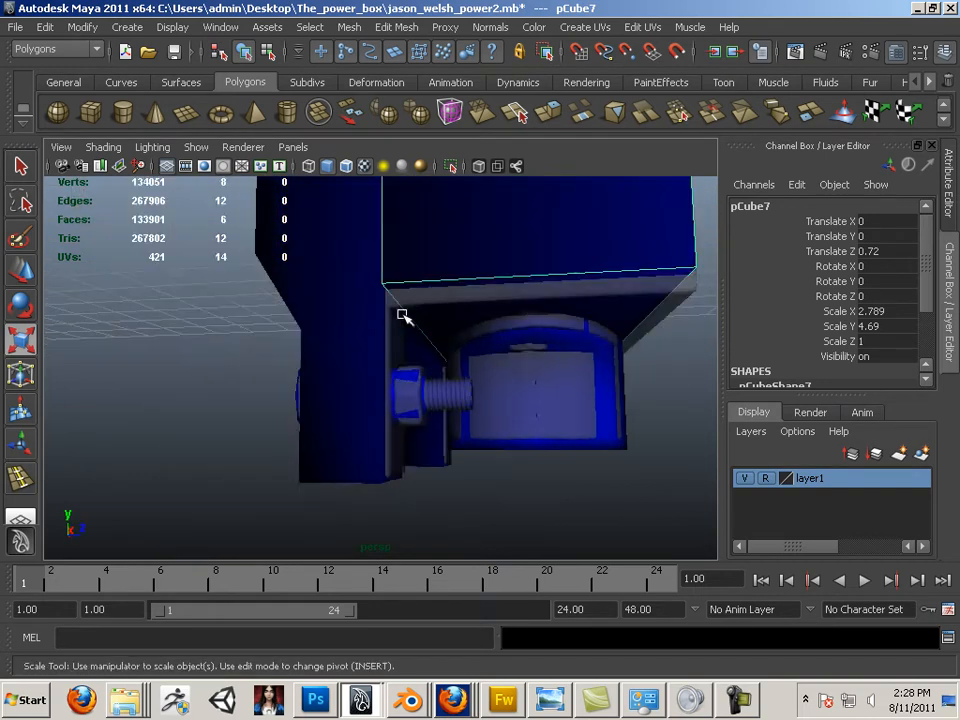
{"action": "left_click_drag", "start_coordinate": [401, 315], "coordinate": [324, 381], "text": "alt"}
{"action": "left_click", "coordinate": [322, 380]}
{"action": "left_click_drag", "start_coordinate": [244, 356], "coordinate": [287, 357], "text": "alt"}
{"action": "middle_click_drag", "start_coordinate": [287, 357], "coordinate": [369, 366], "text": "alt"}
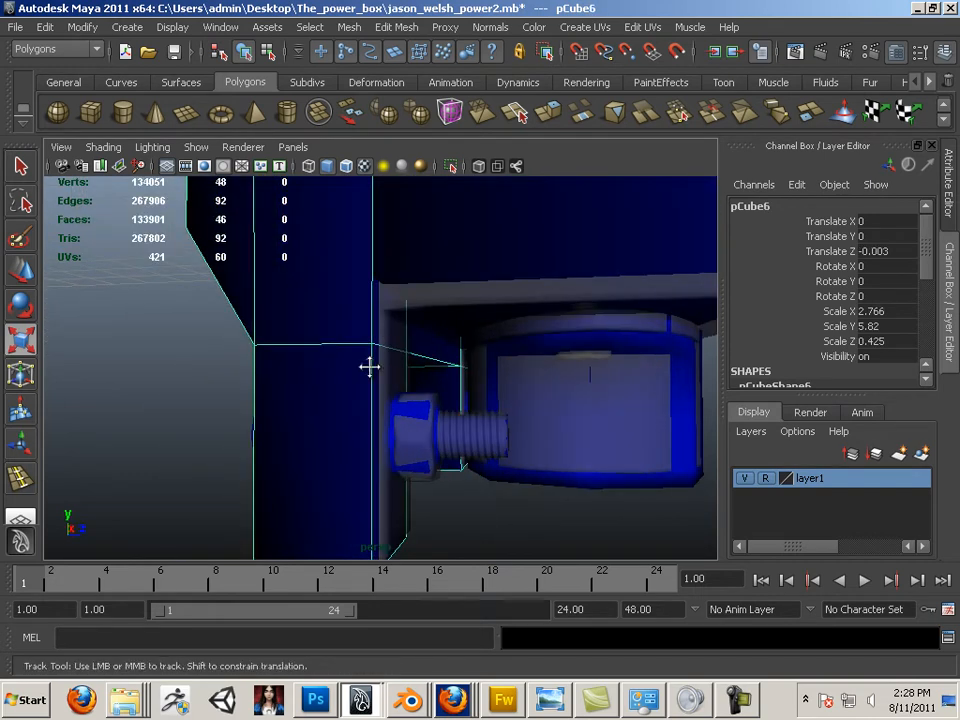
{"action": "left_click_drag", "start_coordinate": [369, 366], "coordinate": [281, 356], "text": "alt"}
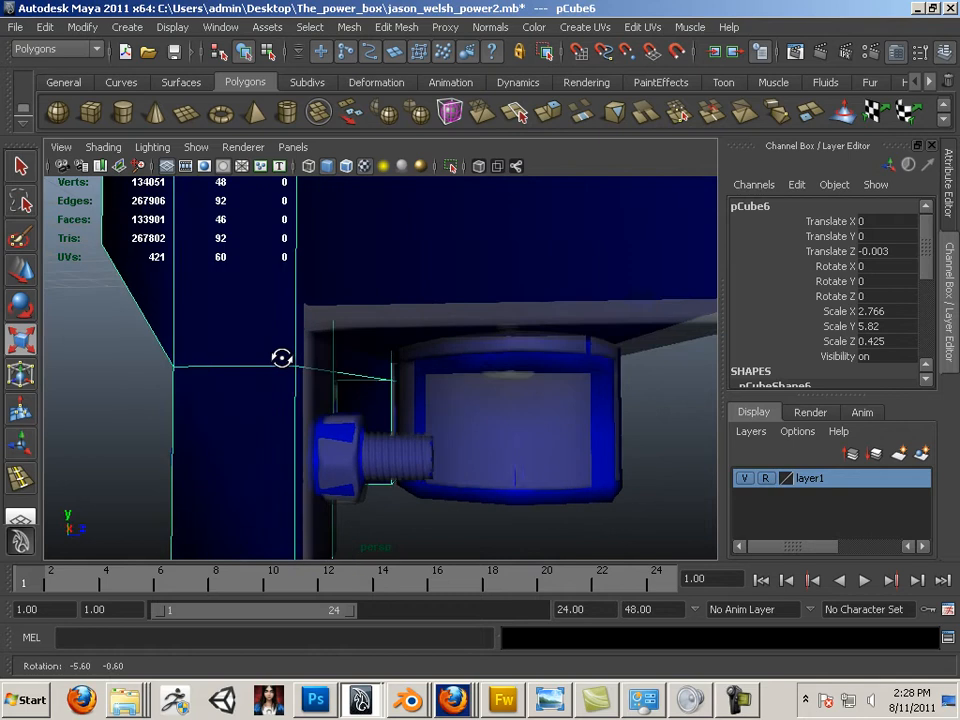
{"action": "left_click", "coordinate": [394, 28]}
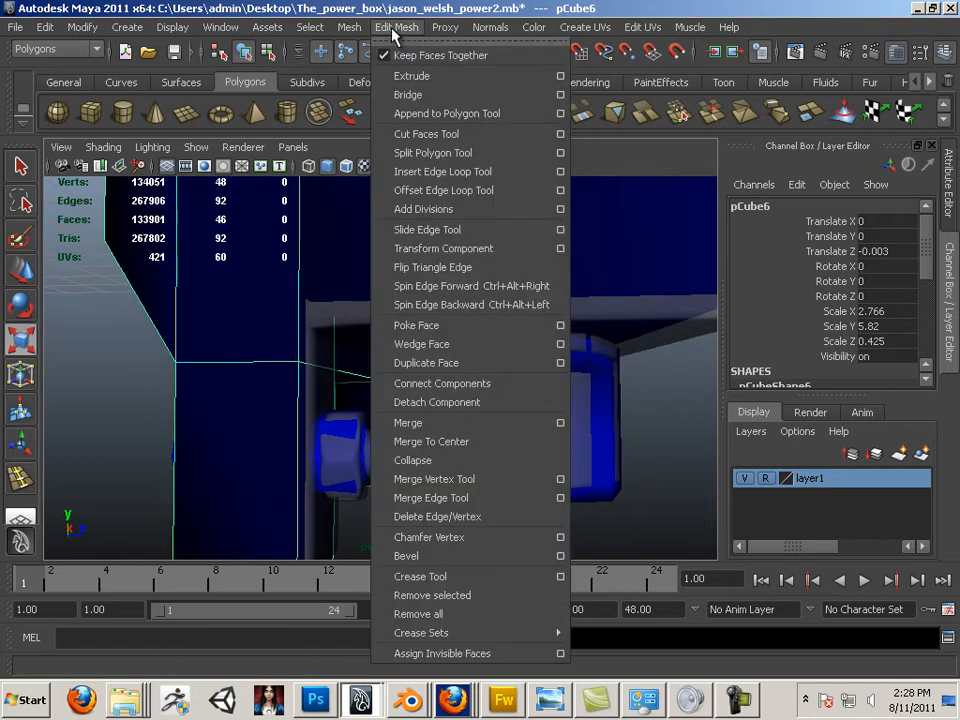
{"action": "left_click", "coordinate": [428, 153]}
{"action": "left_click_drag", "start_coordinate": [190, 364], "coordinate": [176, 361]}
{"action": "left_click", "coordinate": [298, 337]}
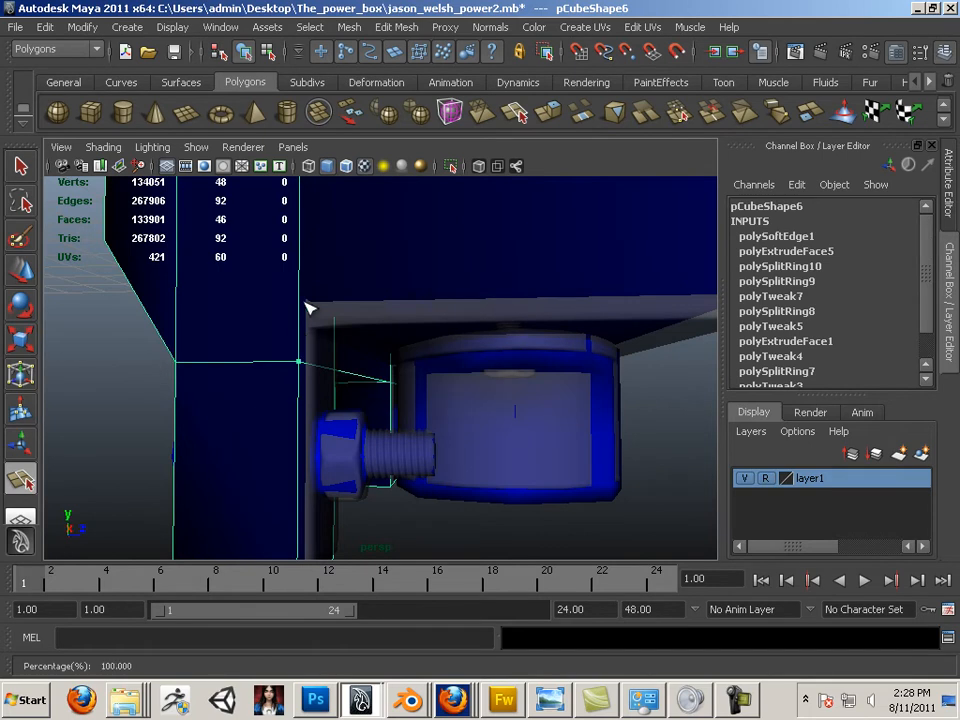
{"action": "left_click_drag", "start_coordinate": [304, 301], "coordinate": [302, 310]}
{"action": "left_click", "coordinate": [22, 270]}
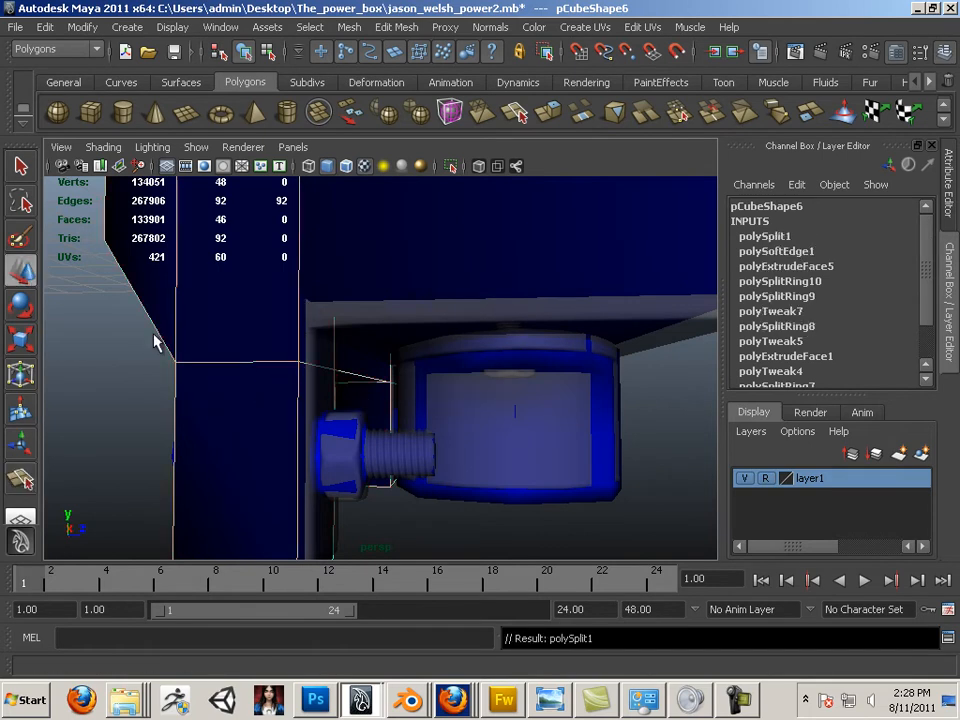
Split the panel's side face with a diagonal edge from the lower bend corner to the rear edge, level with the box's bottom.
{"action": "key", "text": "y"}
{"action": "left_click", "coordinate": [180, 363]}
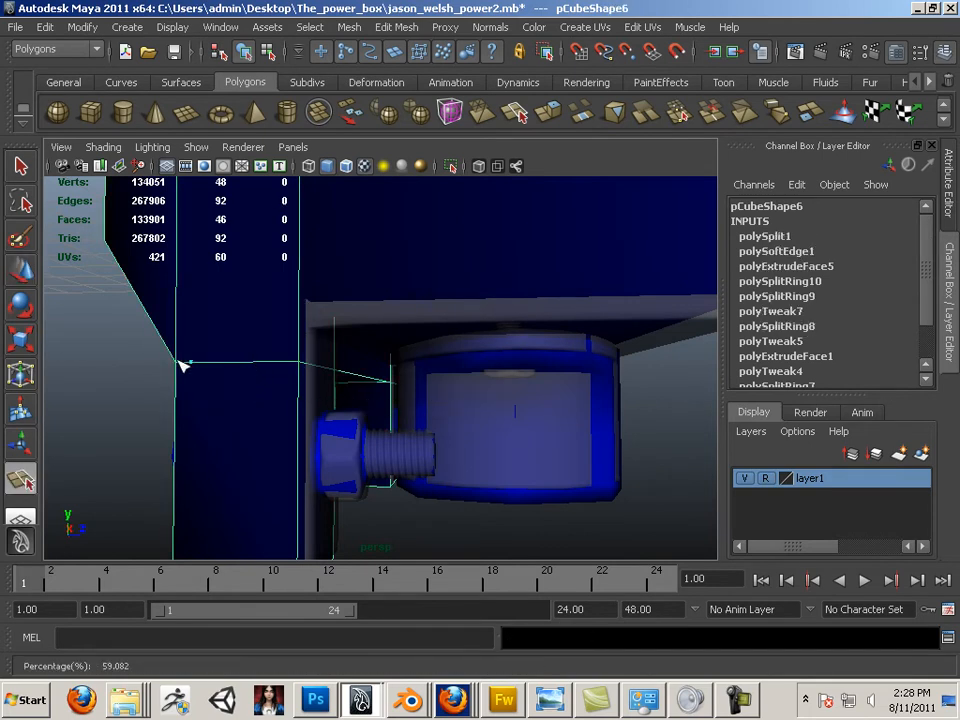
{"action": "left_click_drag", "start_coordinate": [303, 333], "coordinate": [308, 311]}
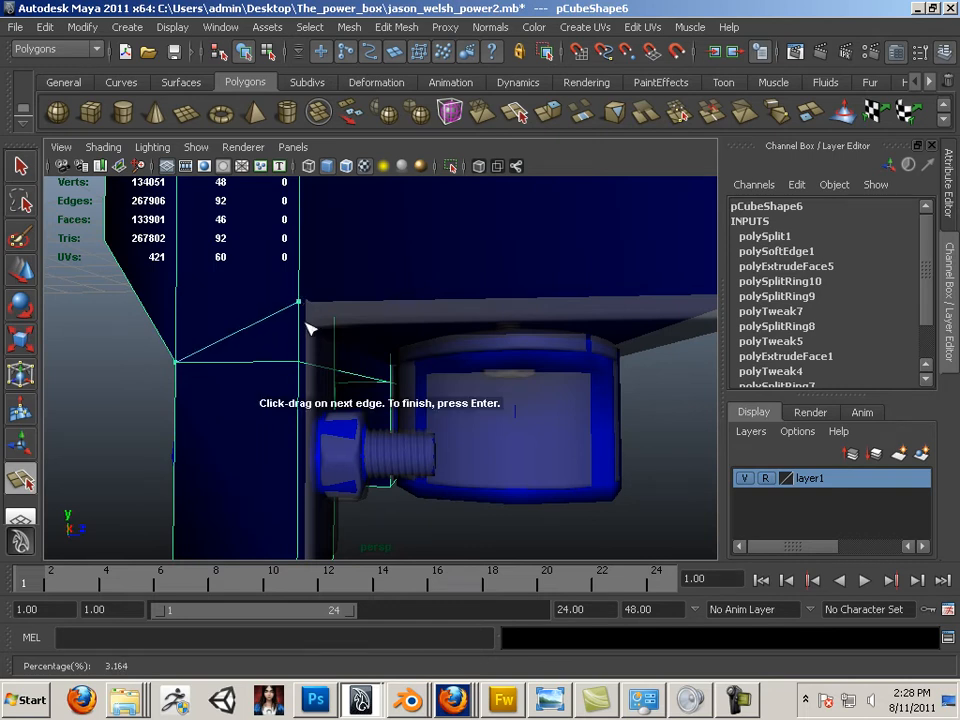
{"action": "key", "text": "Return"}
Split the panel's opposite side face with the matching diagonal edge from the bend corner to the rear edge at the box's bottom.
{"action": "key", "text": "alt+space"}
{"action": "left_click_drag", "start_coordinate": [561, 379], "coordinate": [344, 406], "text": "alt"}
{"action": "left_click", "coordinate": [452, 384]}
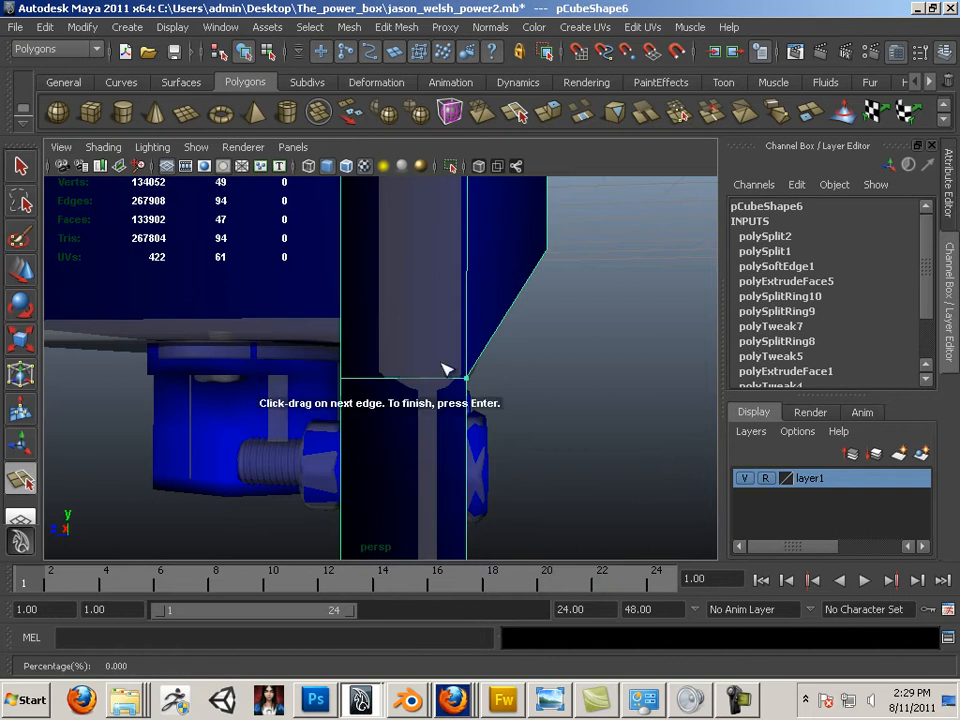
{"action": "left_click", "coordinate": [342, 300]}
{"action": "left_click_drag", "start_coordinate": [369, 328], "coordinate": [426, 345], "text": "alt"}
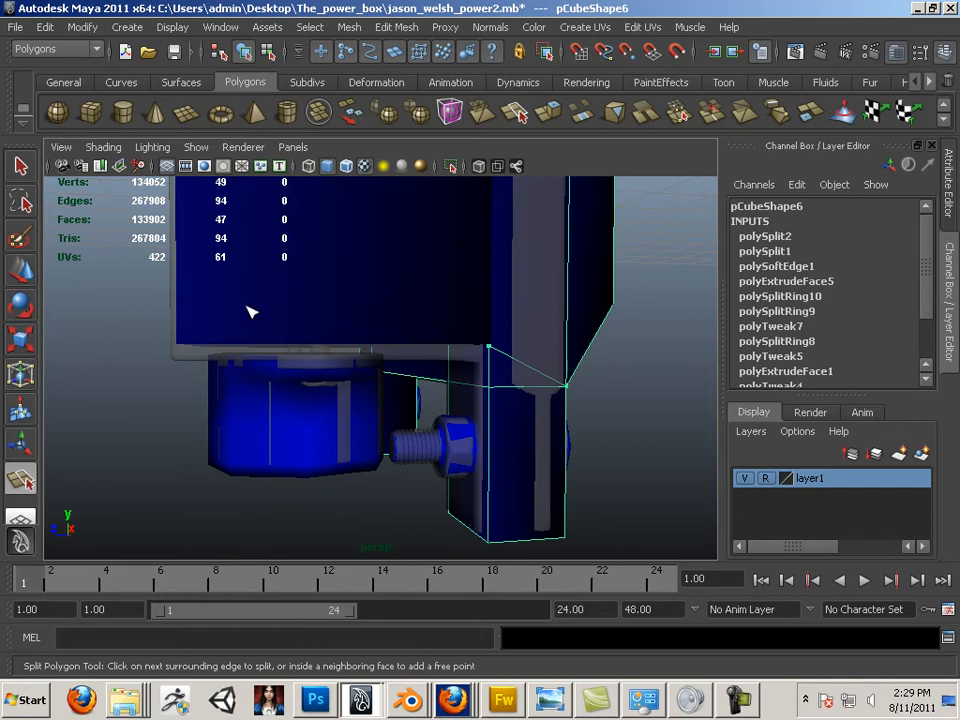
{"action": "left_click", "coordinate": [21, 168]}
Return to object mode and move the rear box away from the front panel along Z to 3.66.
{"action": "right_click_drag", "start_coordinate": [496, 309], "coordinate": [373, 294], "text": "alt"}
{"action": "left_click_drag", "start_coordinate": [373, 294], "coordinate": [405, 262], "text": "alt"}
{"action": "right_click_drag", "start_coordinate": [418, 264], "coordinate": [446, 244]}
{"action": "left_click", "coordinate": [422, 242]}
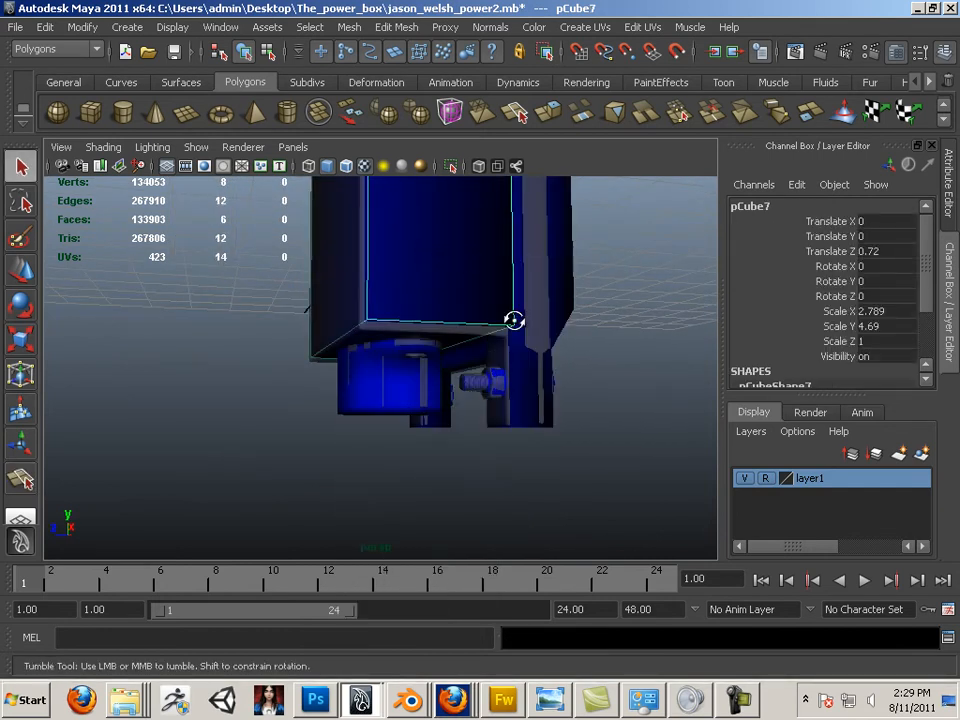
{"action": "left_click_drag", "start_coordinate": [514, 321], "coordinate": [474, 328], "text": "alt"}
{"action": "middle_click_drag", "start_coordinate": [474, 328], "coordinate": [562, 380], "text": "alt"}
{"action": "right_click_drag", "start_coordinate": [562, 380], "coordinate": [496, 364], "text": "alt"}
{"action": "left_click", "coordinate": [18, 272]}
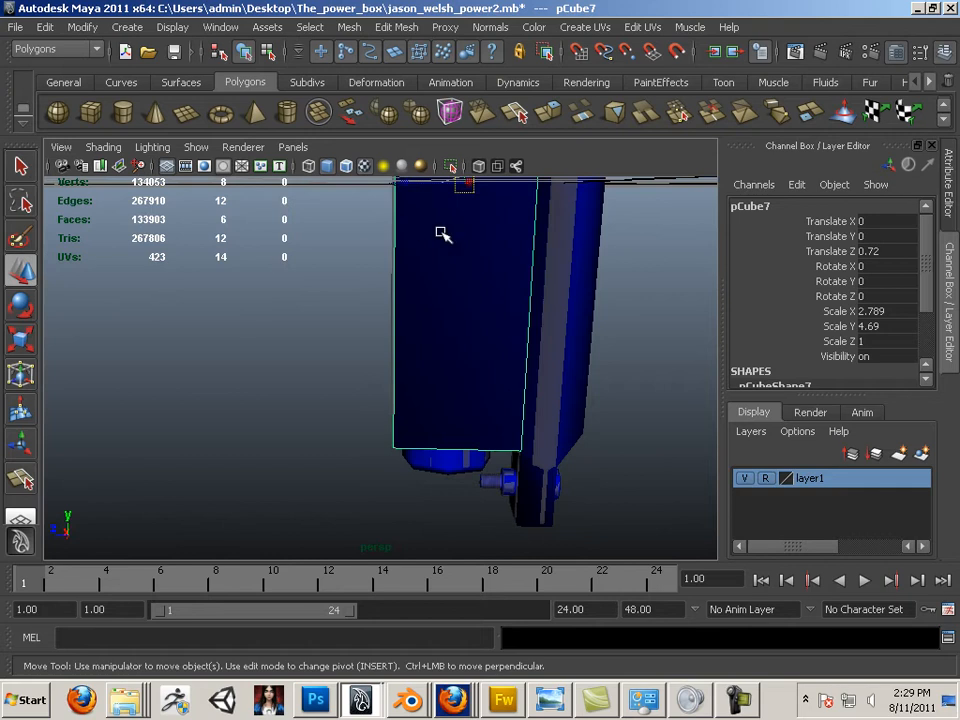
{"action": "left_click_drag", "start_coordinate": [431, 246], "coordinate": [134, 244]}
Select the three large back faces of the front panel that the rear box covers and delete them.
{"action": "left_click_drag", "start_coordinate": [532, 370], "coordinate": [496, 350], "text": "alt"}
{"action": "middle_click_drag", "start_coordinate": [496, 350], "coordinate": [444, 350], "text": "alt"}
{"action": "right_click_drag", "start_coordinate": [444, 350], "coordinate": [454, 381], "text": "alt"}
{"action": "left_click", "coordinate": [441, 358]}
{"action": "left_click", "coordinate": [441, 358], "text": "shift"}
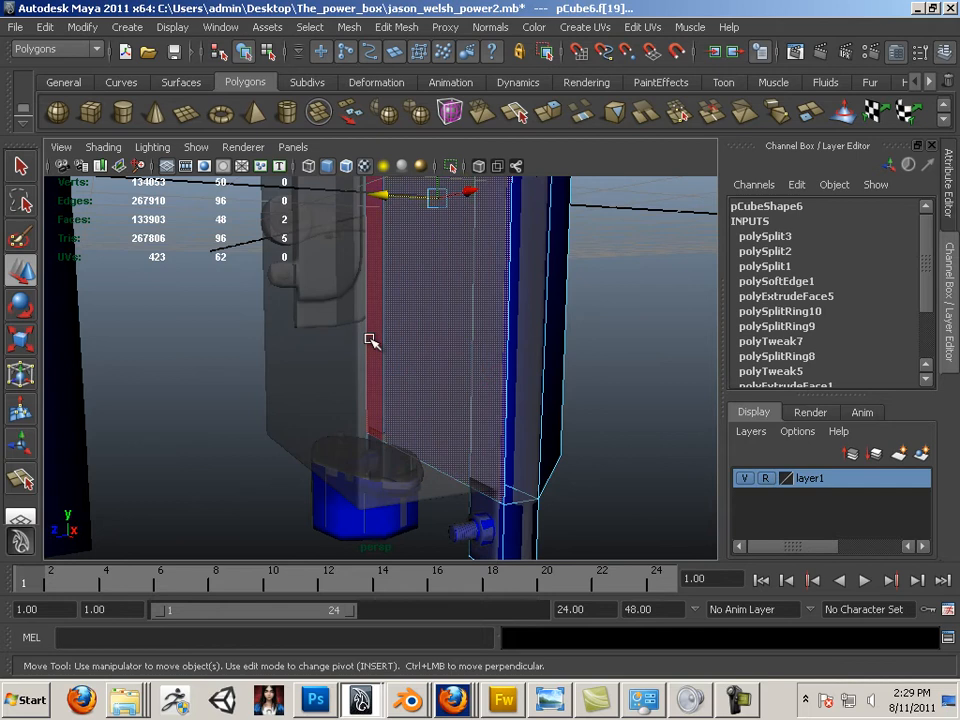
{"action": "left_click_drag", "start_coordinate": [371, 342], "coordinate": [397, 357], "text": "alt"}
{"action": "middle_click_drag", "start_coordinate": [397, 357], "coordinate": [399, 397], "text": "alt"}
{"action": "left_click_drag", "start_coordinate": [298, 442], "coordinate": [307, 397], "text": "alt"}
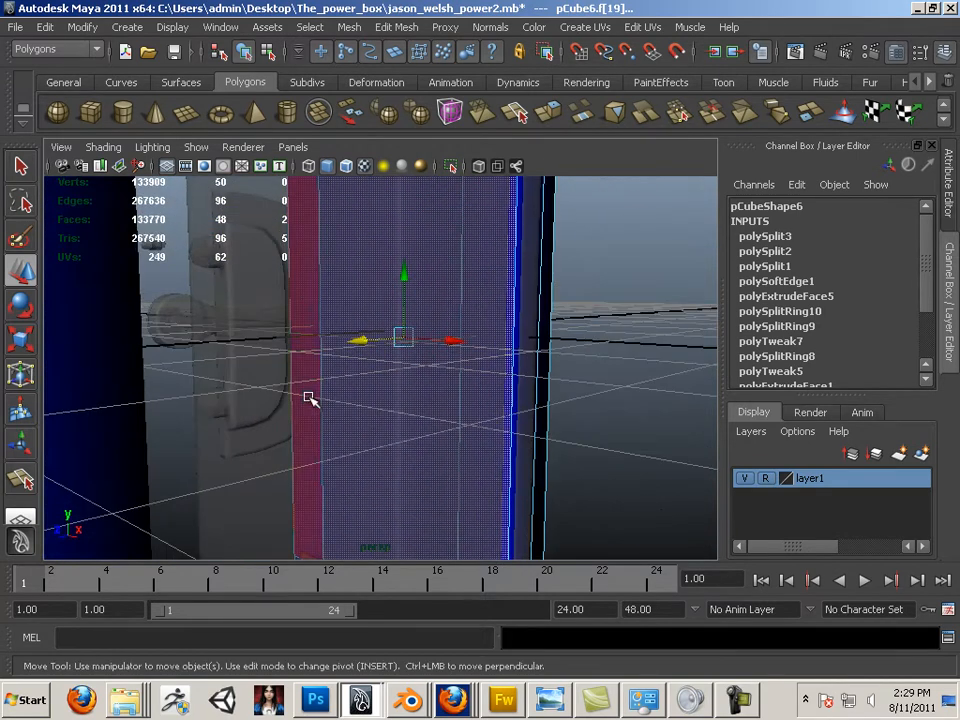
{"action": "left_click", "coordinate": [307, 397], "text": "shift"}
{"action": "left_click_drag", "start_coordinate": [486, 379], "coordinate": [495, 396], "text": "alt"}
{"action": "middle_click_drag", "start_coordinate": [495, 396], "coordinate": [501, 565], "text": "alt"}
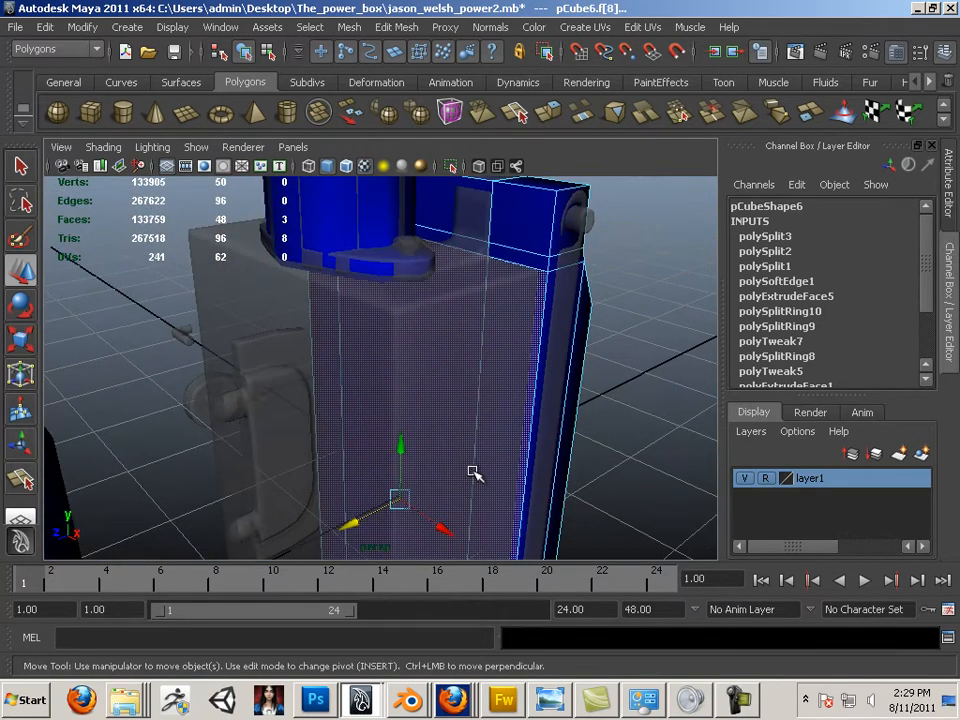
{"action": "left_click_drag", "start_coordinate": [474, 474], "coordinate": [438, 449], "text": "alt"}
{"action": "key", "text": "Delete"}
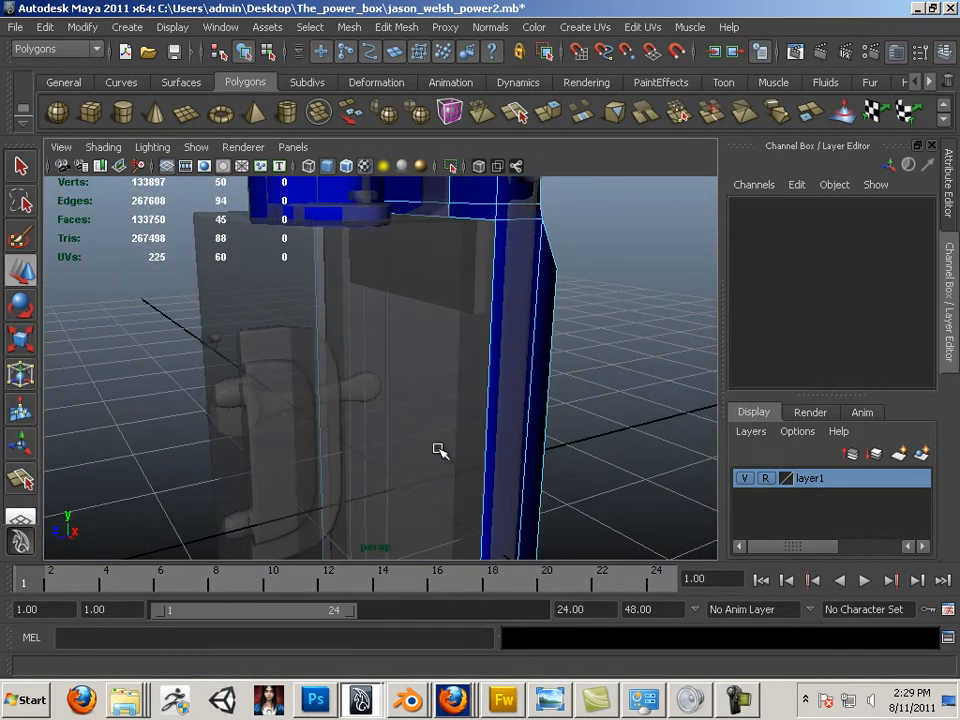
Delete the rear box's hidden face that points toward the front panel.
{"action": "right_click_drag", "start_coordinate": [466, 442], "coordinate": [335, 414], "text": "alt"}
{"action": "left_click_drag", "start_coordinate": [231, 399], "coordinate": [104, 369], "text": "alt"}
{"action": "right_click", "coordinate": [139, 359]}
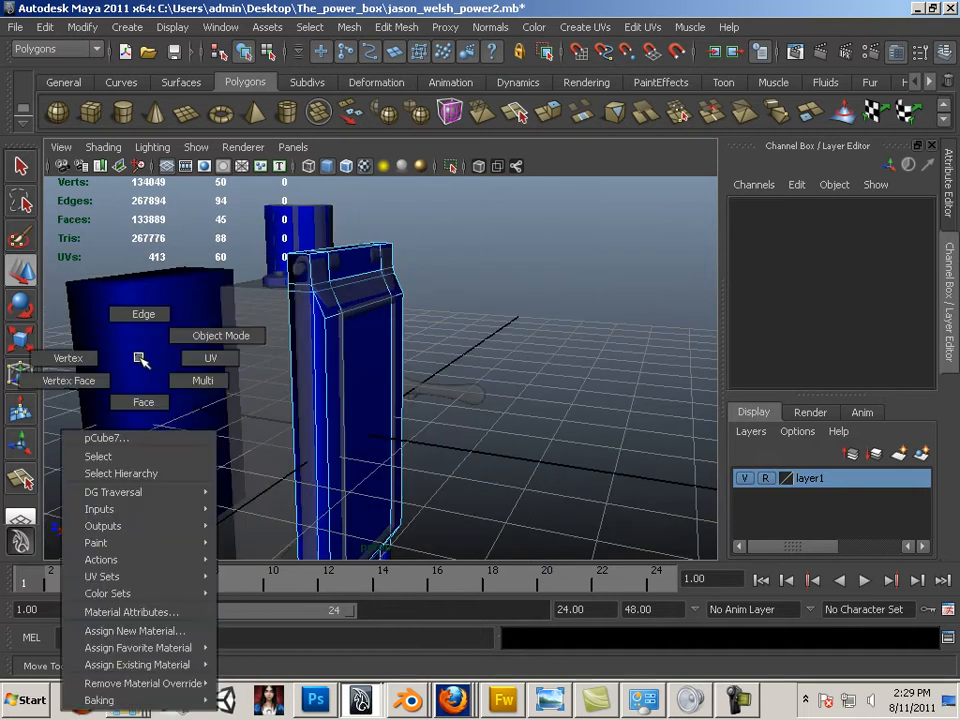
{"action": "right_click_drag", "start_coordinate": [139, 359], "coordinate": [143, 401]}
{"action": "left_click", "coordinate": [157, 381]}
{"action": "key", "text": "Delete"}
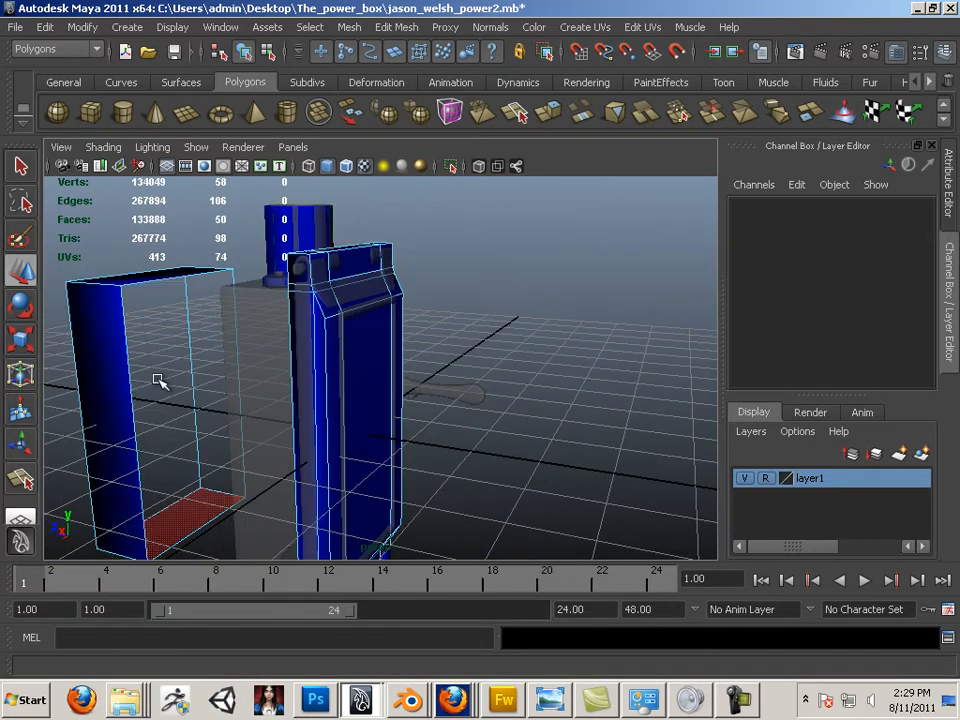
Check the viewport's Backface Culling shading option.
{"action": "left_click_drag", "start_coordinate": [157, 381], "coordinate": [215, 330], "text": "alt"}
{"action": "left_click", "coordinate": [103, 147]}
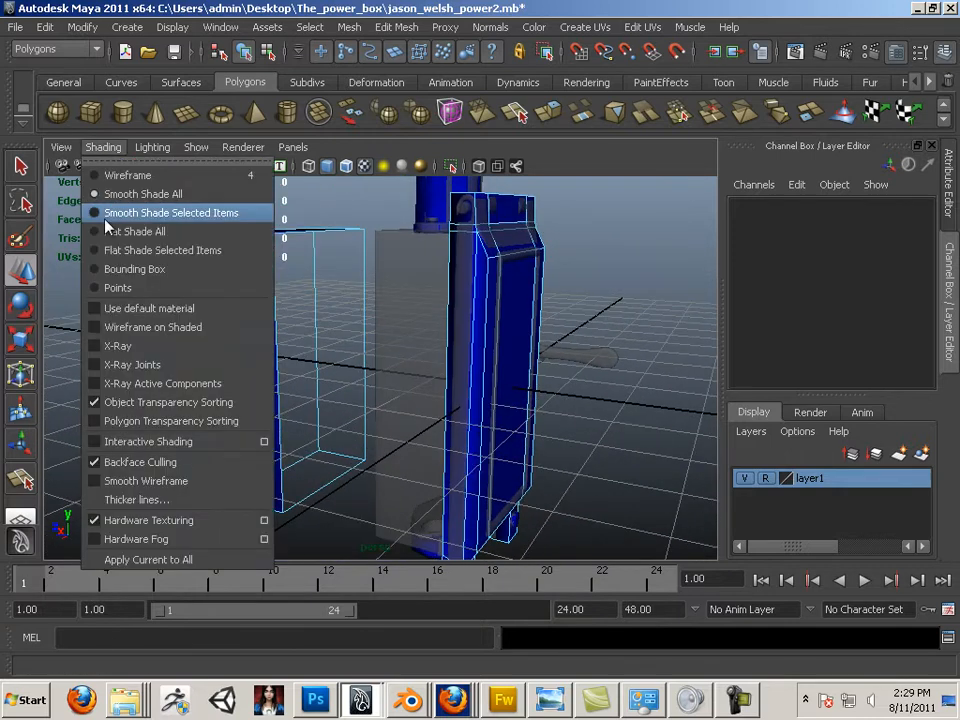
{"action": "left_click", "coordinate": [142, 463]}
{"action": "left_click", "coordinate": [630, 377]}
Move the rear box back along Z against the front panel, to Translate Z 0.716.
{"action": "right_click_drag", "start_coordinate": [264, 343], "coordinate": [298, 323]}
{"action": "left_click", "coordinate": [254, 337]}
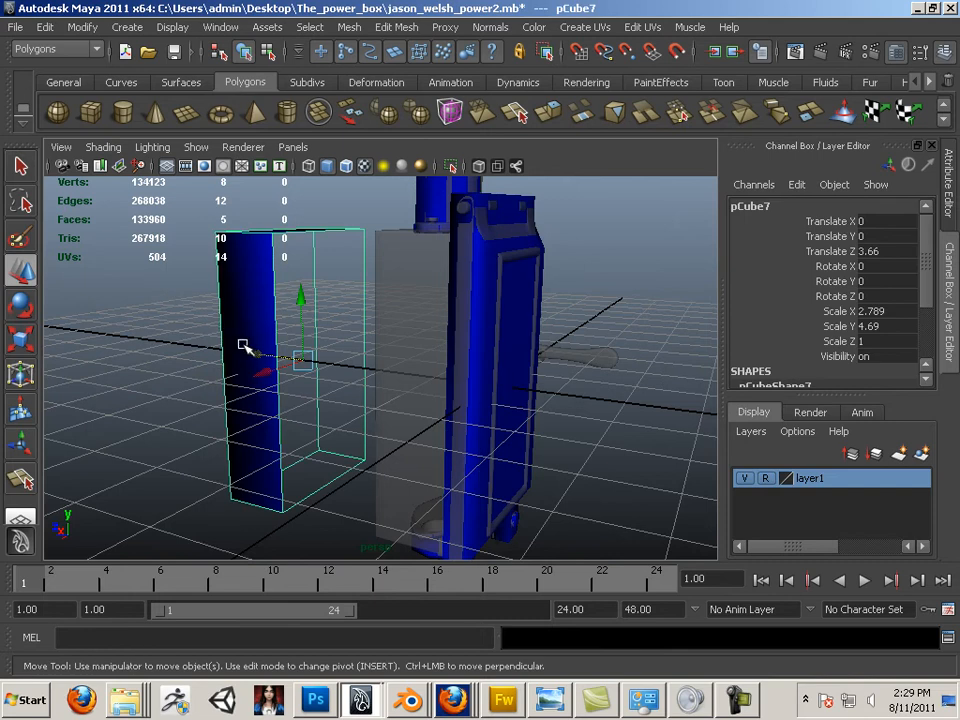
{"action": "left_click_drag", "start_coordinate": [242, 345], "coordinate": [389, 377]}
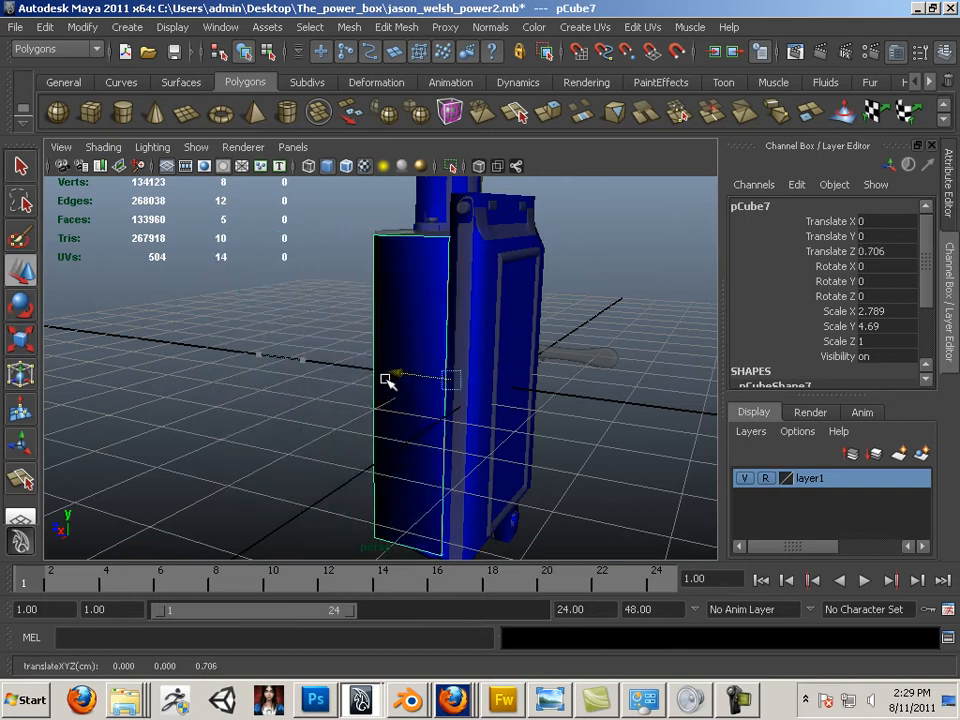
{"action": "right_click_drag", "start_coordinate": [386, 379], "coordinate": [413, 385], "text": "alt"}
{"action": "left_click_drag", "start_coordinate": [413, 385], "coordinate": [356, 274], "text": "alt"}
{"action": "middle_click_drag", "start_coordinate": [356, 274], "coordinate": [343, 160], "text": "alt"}
{"action": "right_click_drag", "start_coordinate": [370, 285], "coordinate": [393, 199], "text": "alt"}
{"action": "middle_click_drag", "start_coordinate": [393, 187], "coordinate": [391, 309], "text": "alt"}
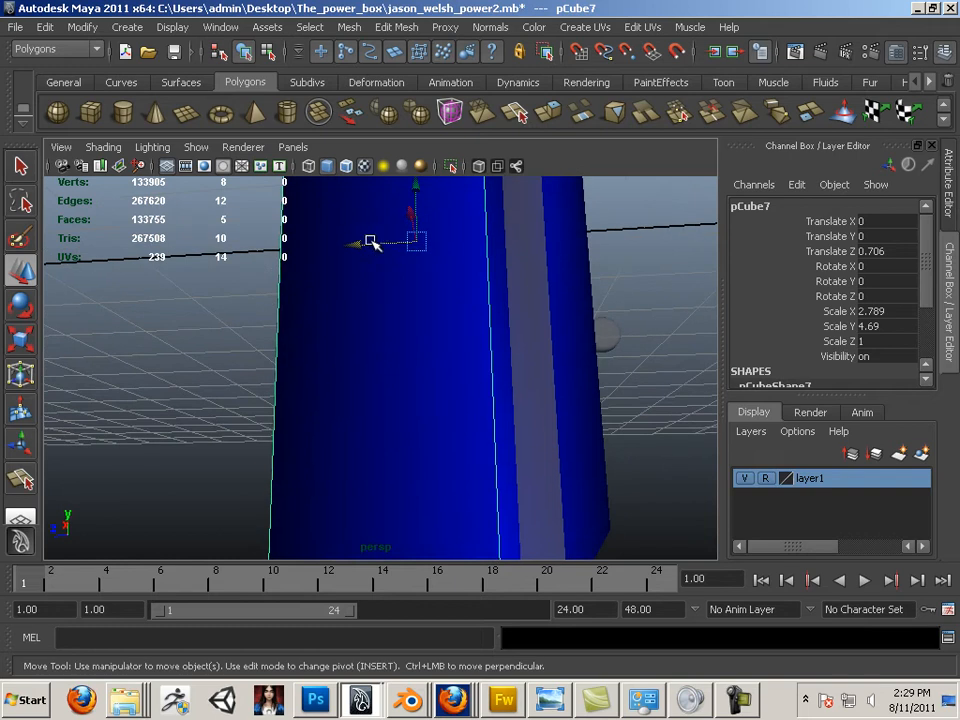
{"action": "left_click_drag", "start_coordinate": [369, 241], "coordinate": [365, 248]}
Inspect the seam between the box and panel above the bracket and undo the box's move back along Z.
{"action": "left_click_drag", "start_coordinate": [476, 347], "coordinate": [435, 251], "text": "alt"}
{"action": "right_click_drag", "start_coordinate": [435, 251], "coordinate": [542, 300], "text": "alt"}
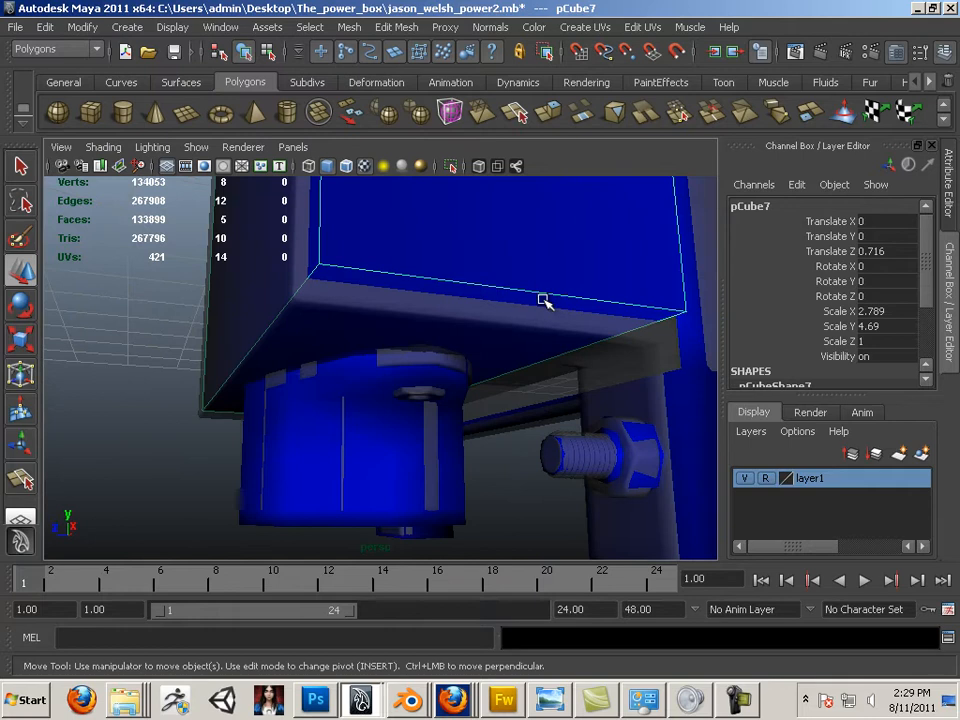
{"action": "middle_click_drag", "start_coordinate": [542, 300], "coordinate": [422, 268], "text": "alt"}
{"action": "left_click_drag", "start_coordinate": [422, 268], "coordinate": [443, 279], "text": "alt"}
{"action": "left_click", "coordinate": [572, 405]}
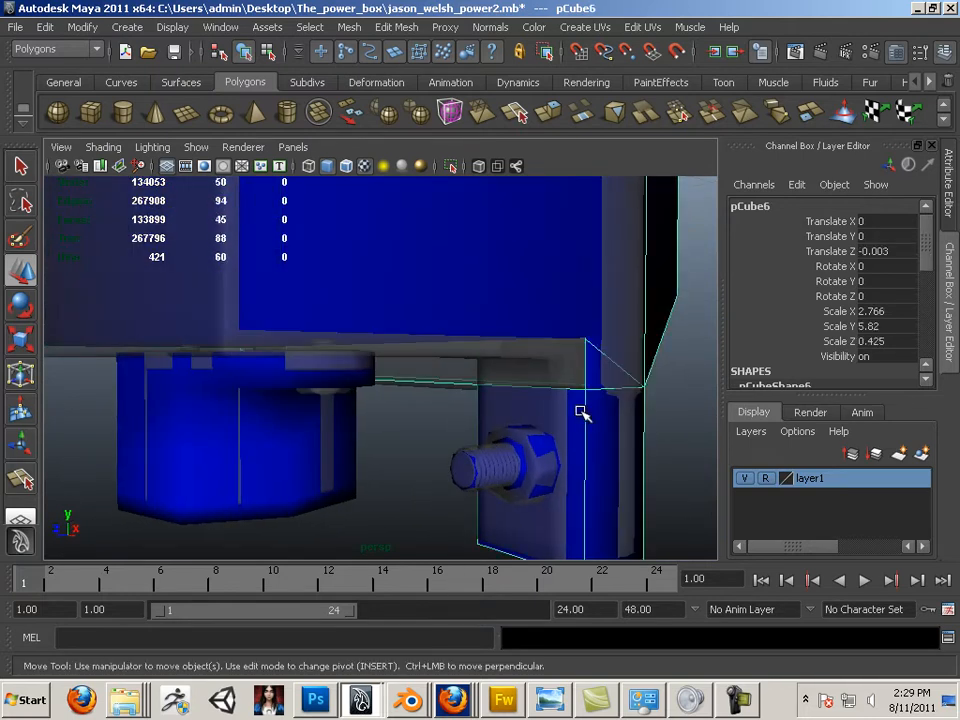
{"action": "left_click_drag", "start_coordinate": [579, 411], "coordinate": [490, 390], "text": "alt"}
{"action": "left_click", "coordinate": [493, 368]}
{"action": "key", "text": "ctrl+z"}
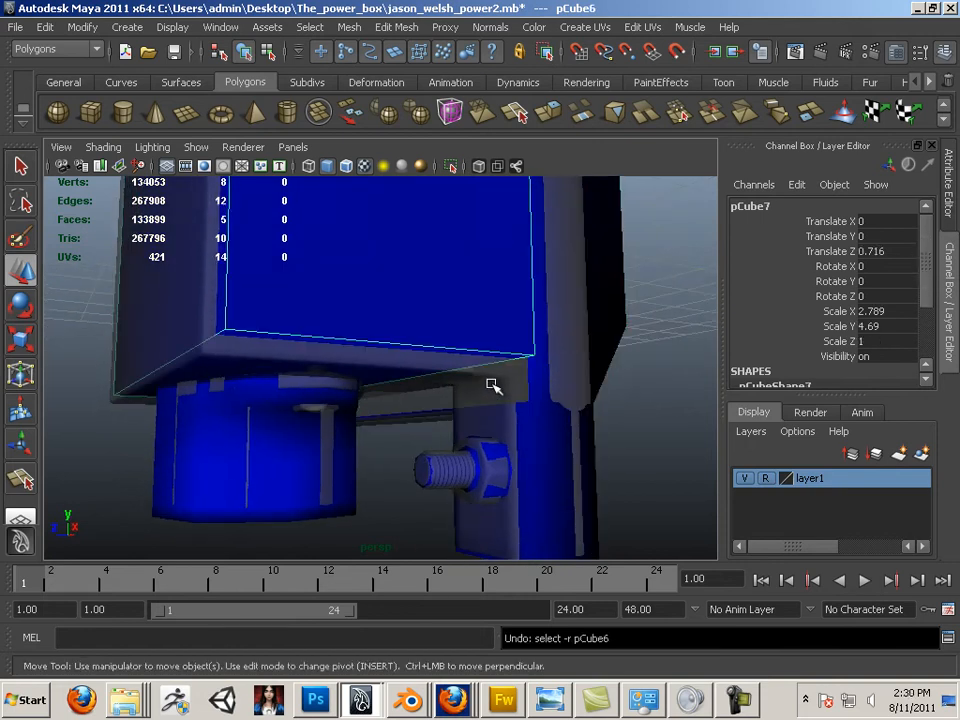
{"action": "key", "text": "ctrl+z"}
{"action": "key", "text": "ctrl+z"}
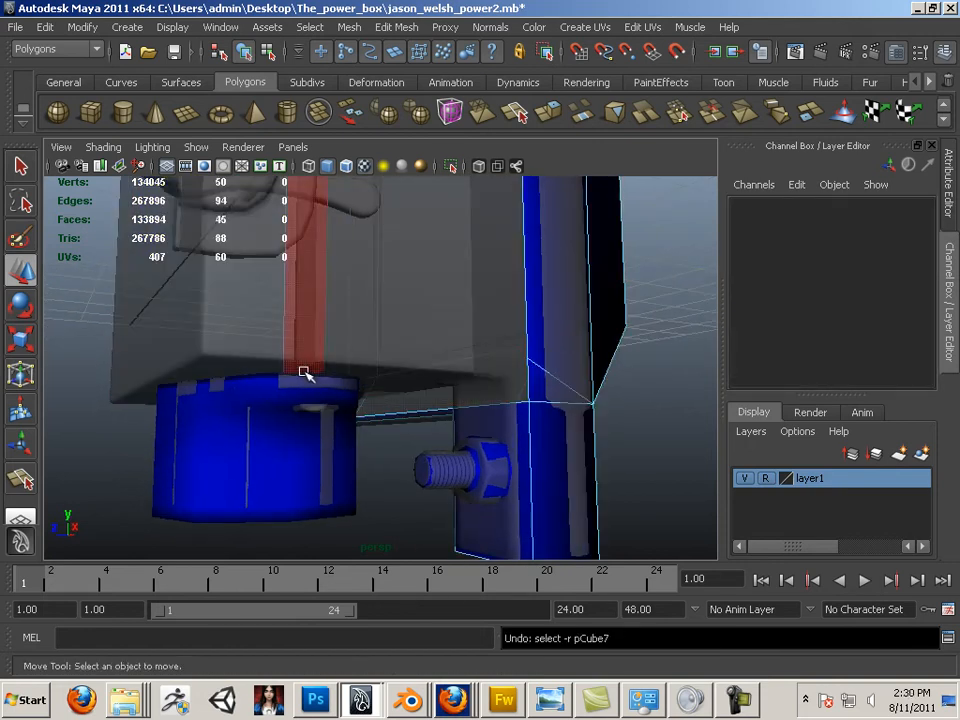
Undo the recent edits until the front panel's deleted back faces are restored.
{"action": "key", "text": "ctrl+z"}
{"action": "key", "text": "ctrl+z"}
{"action": "key", "text": "ctrl+z"}
{"action": "key", "text": "ctrl+z"}
{"action": "key", "text": "ctrl+z"}
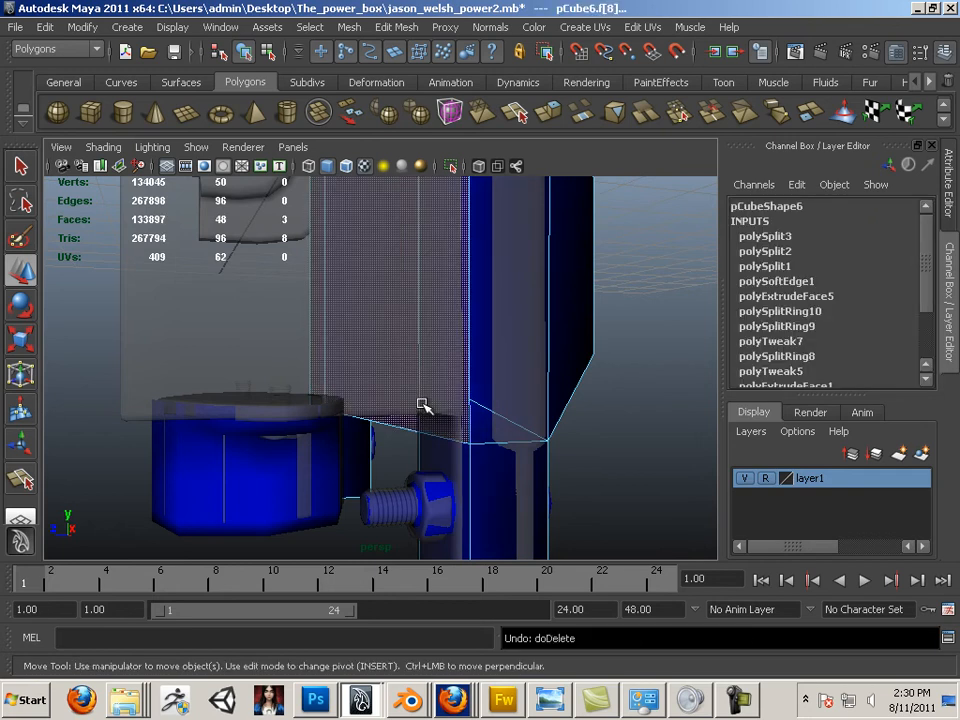
Move the front panel away from the high-poly box along Z, to Translate Z -1.958.
{"action": "left_click_drag", "start_coordinate": [422, 404], "coordinate": [441, 416], "text": "alt"}
{"action": "scroll", "coordinate": [463, 403], "scroll_direction": "up", "scroll_amount": 1}
{"action": "right_click_drag", "start_coordinate": [441, 416], "coordinate": [230, 350], "text": "alt"}
{"action": "right_click_drag", "start_coordinate": [430, 336], "coordinate": [461, 311]}
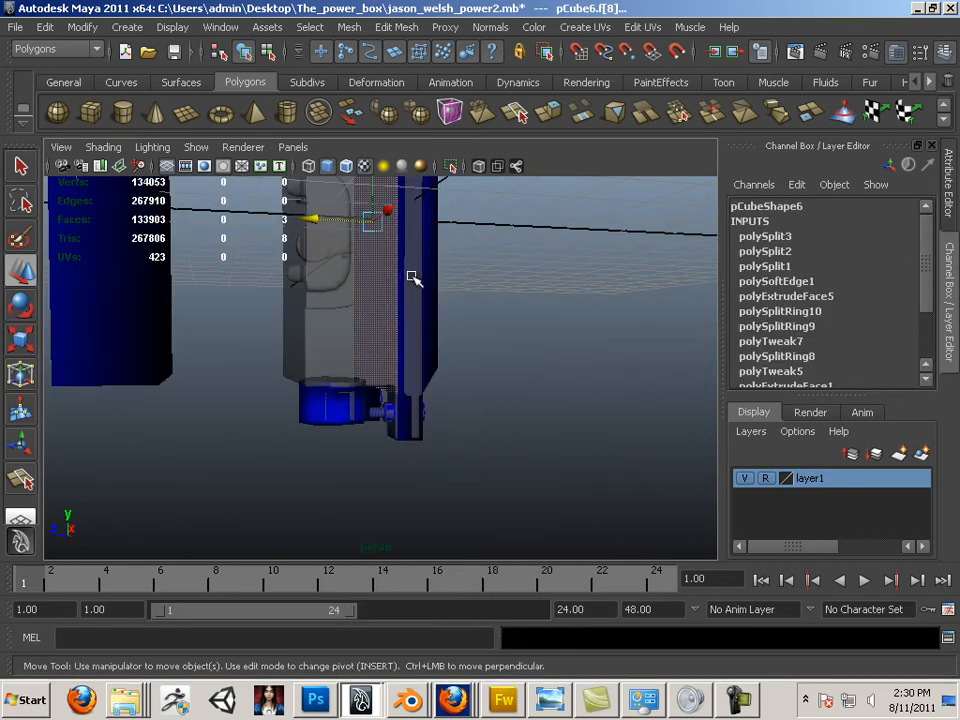
{"action": "left_click_drag", "start_coordinate": [325, 217], "coordinate": [450, 233]}
Insert a horizontal edge across the front panel's back face, just above the two legs, with the Insert Edge Loop Tool.
{"action": "right_click_drag", "start_coordinate": [478, 346], "coordinate": [540, 362], "text": "alt"}
{"action": "left_click_drag", "start_coordinate": [540, 362], "coordinate": [569, 358], "text": "alt"}
{"action": "right_click_drag", "start_coordinate": [569, 358], "coordinate": [620, 394], "text": "alt"}
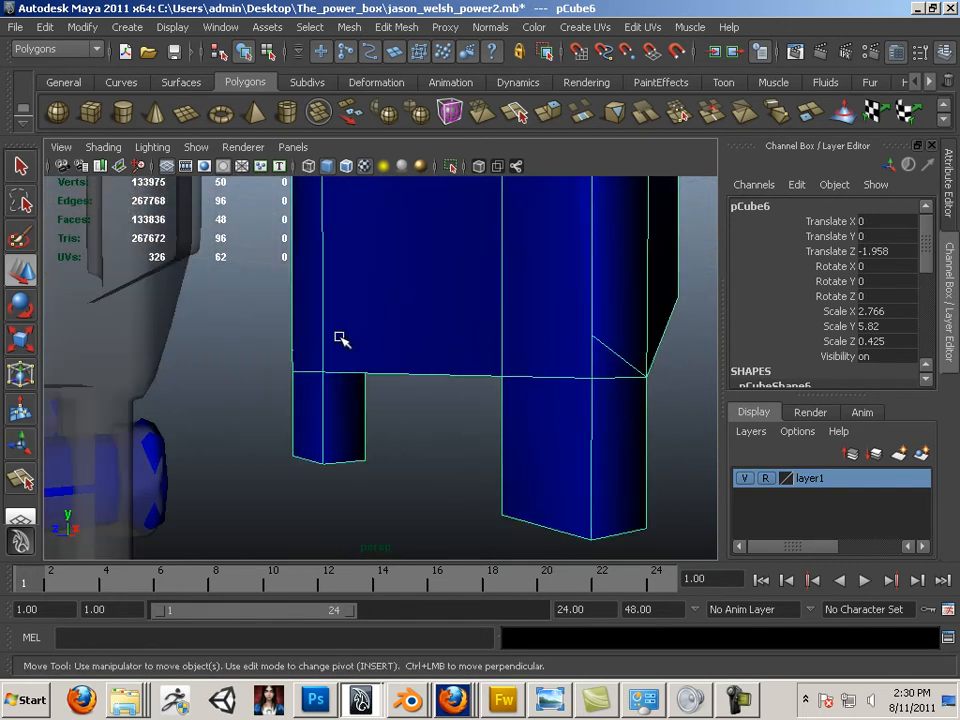
{"action": "left_click", "coordinate": [398, 27]}
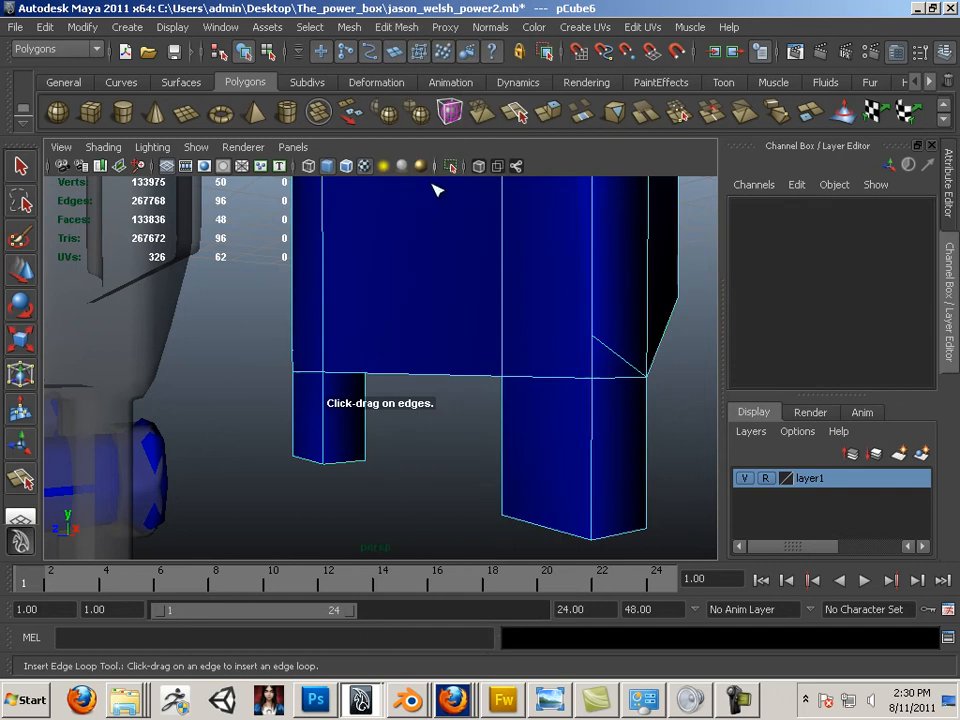
{"action": "left_click", "coordinate": [440, 172]}
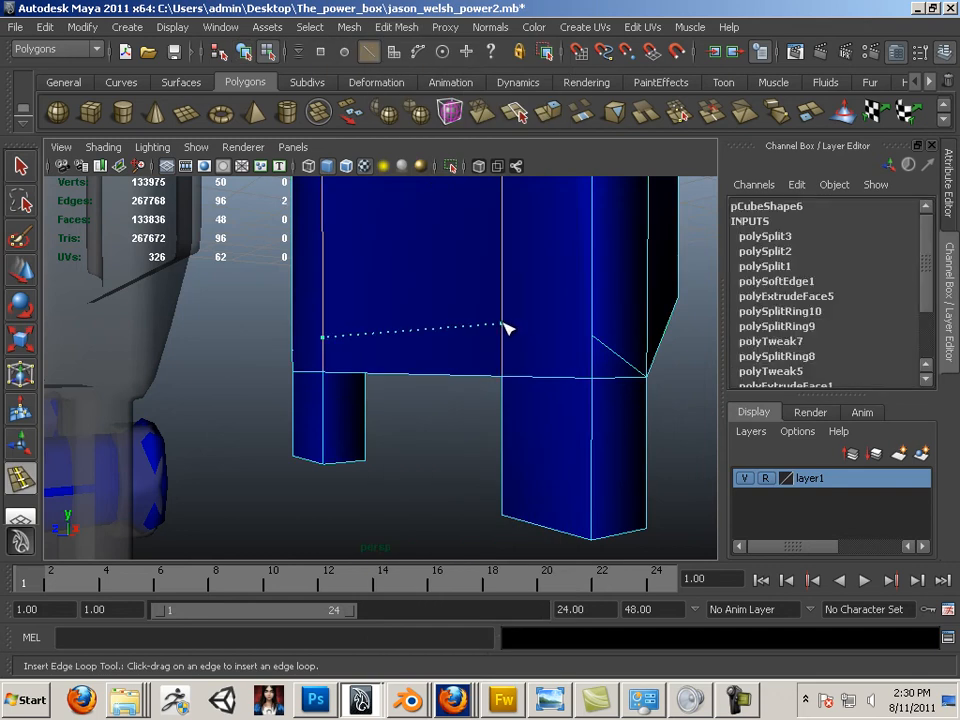
{"action": "left_click", "coordinate": [503, 323]}
Extend the new edge across the bevelled strips on both sides of the panel's back with the Split Polygon Tool.
{"action": "left_click", "coordinate": [397, 27]}
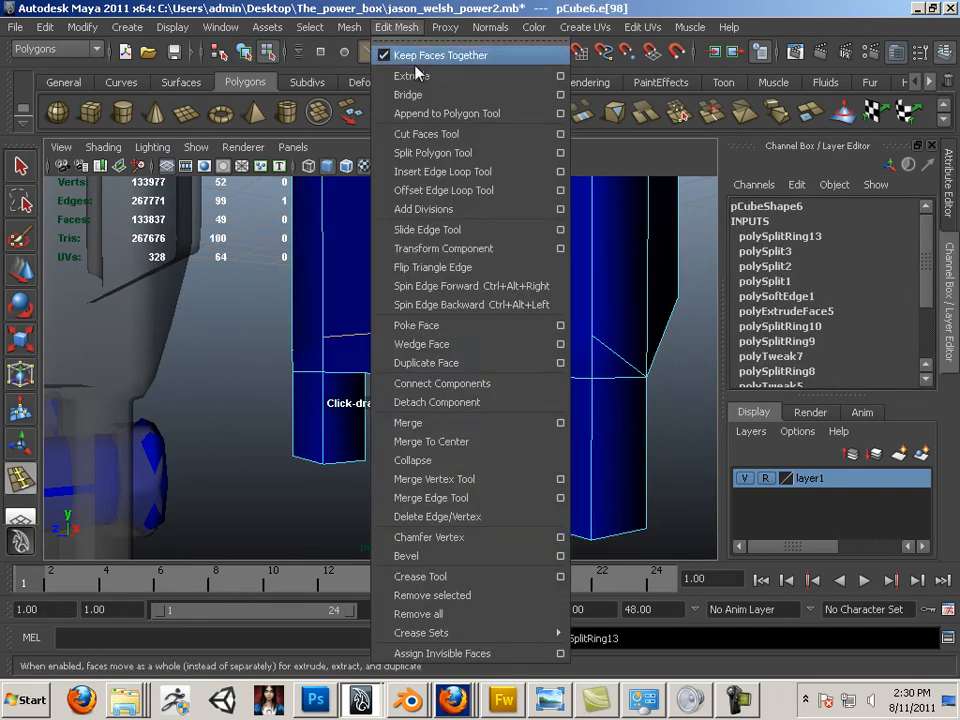
{"action": "left_click", "coordinate": [433, 153]}
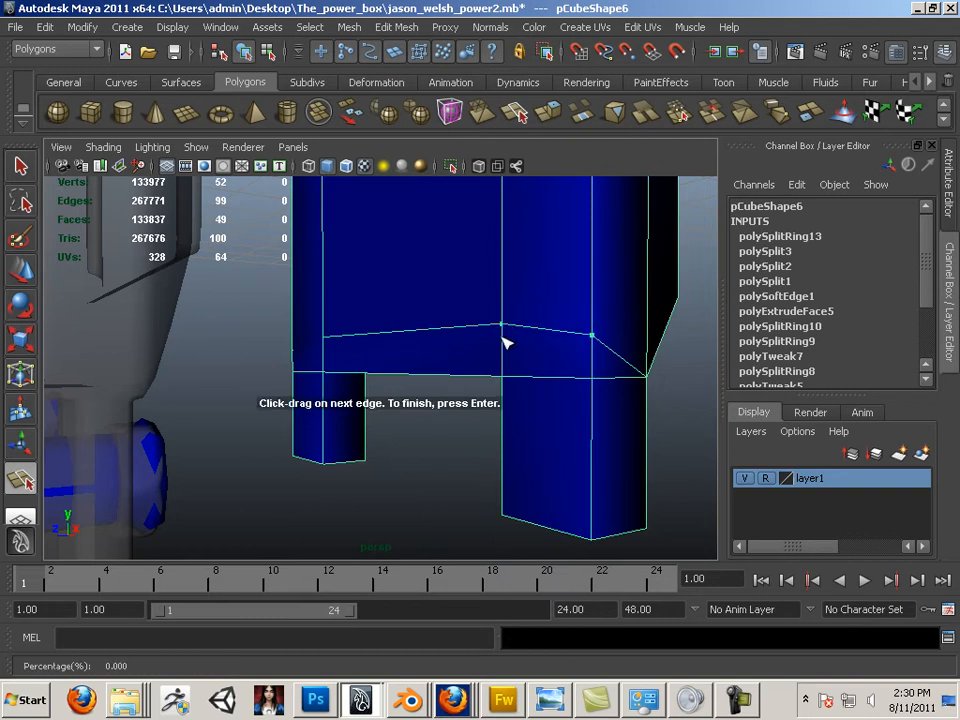
{"action": "left_click", "coordinate": [26, 279]}
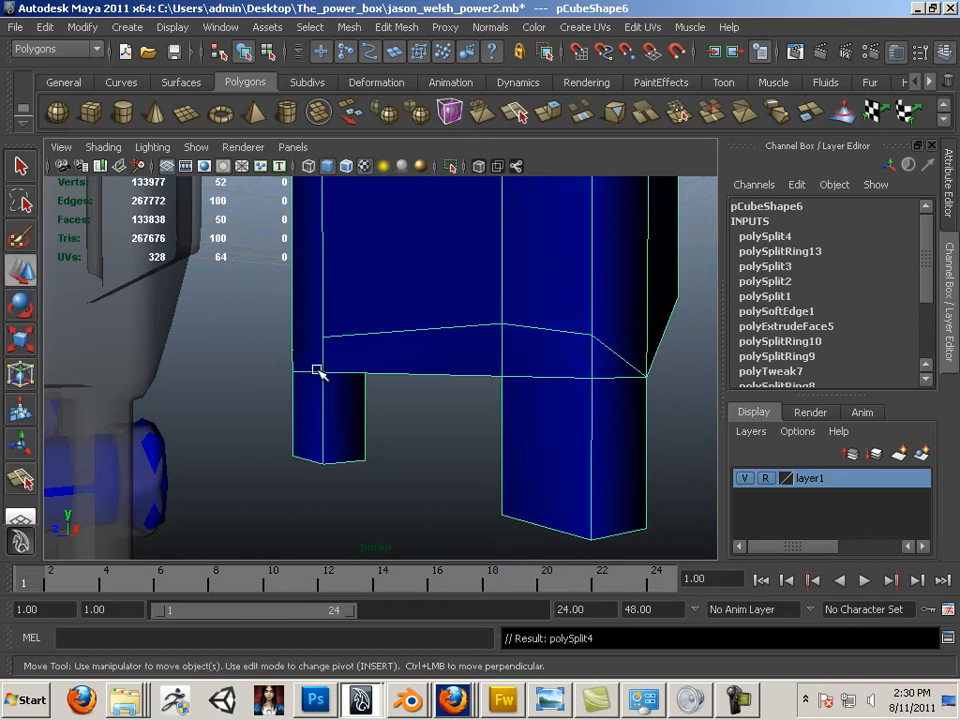
{"action": "left_click_drag", "start_coordinate": [318, 370], "coordinate": [353, 369], "text": "alt"}
{"action": "key", "text": "y"}
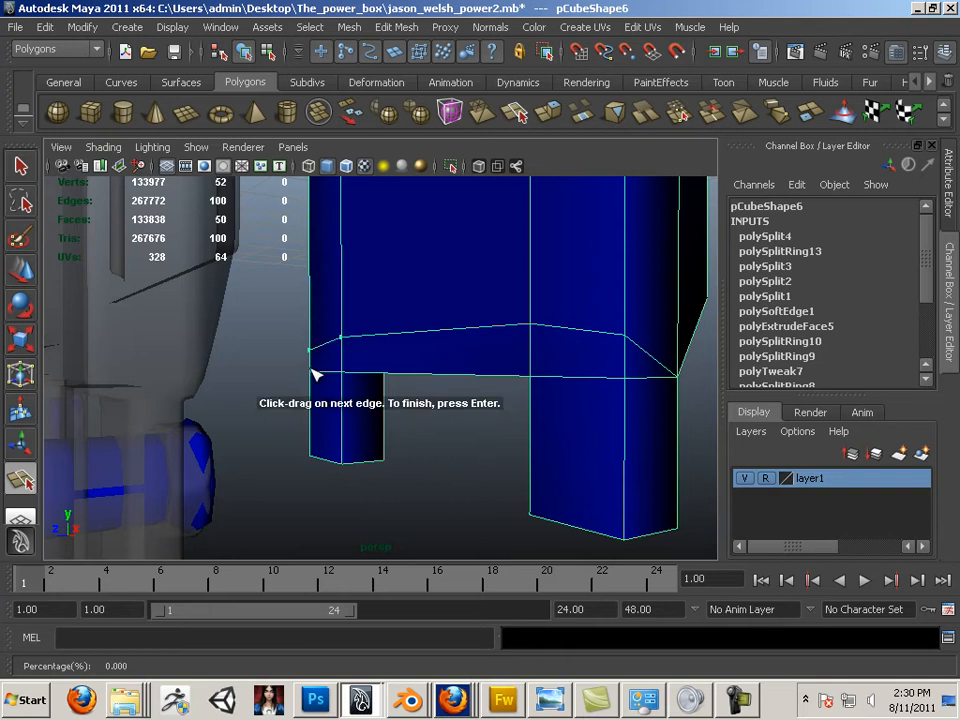
{"action": "key", "text": "Return"}
Level the four vertices of the new edge row by scaling them vertically, and lower them slightly.
{"action": "left_click_drag", "start_coordinate": [467, 370], "coordinate": [415, 355], "text": "alt"}
{"action": "right_click_drag", "start_coordinate": [418, 348], "coordinate": [345, 347]}
{"action": "left_click_drag", "start_coordinate": [346, 299], "coordinate": [569, 353]}
{"action": "left_click_drag", "start_coordinate": [632, 370], "coordinate": [636, 325]}
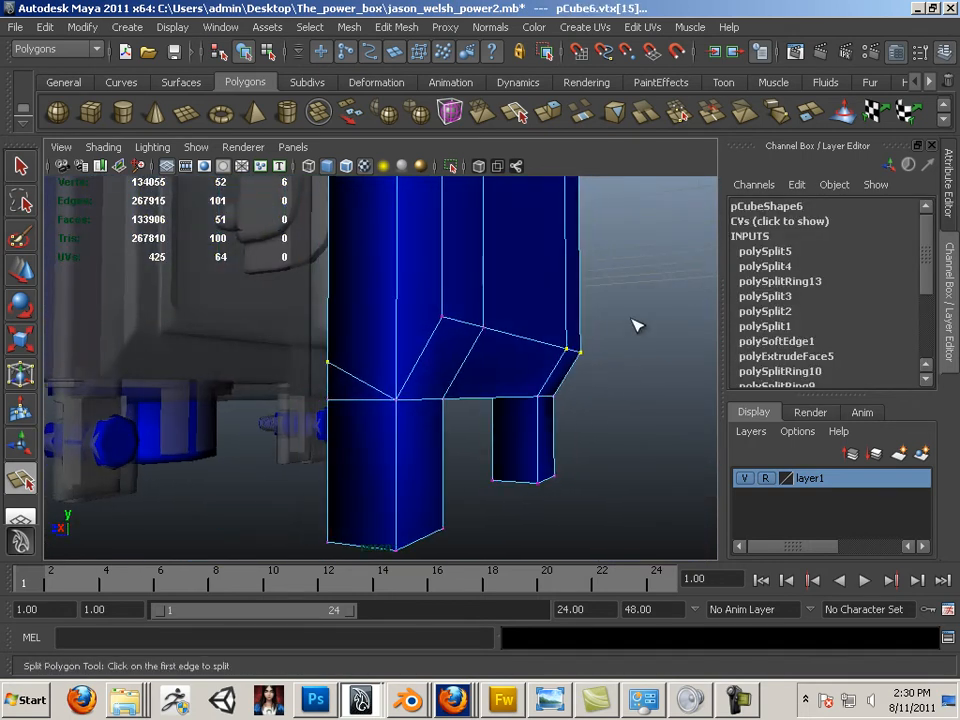
{"action": "left_click_drag", "start_coordinate": [506, 404], "coordinate": [560, 392], "text": "alt"}
{"action": "left_click", "coordinate": [24, 345]}
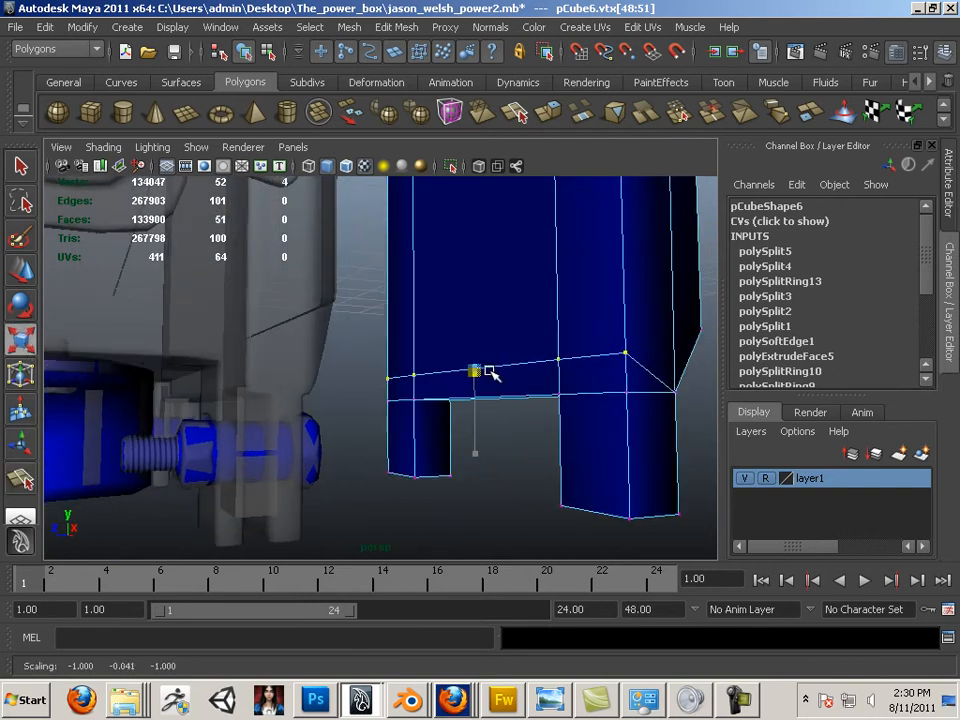
{"action": "left_click", "coordinate": [24, 274]}
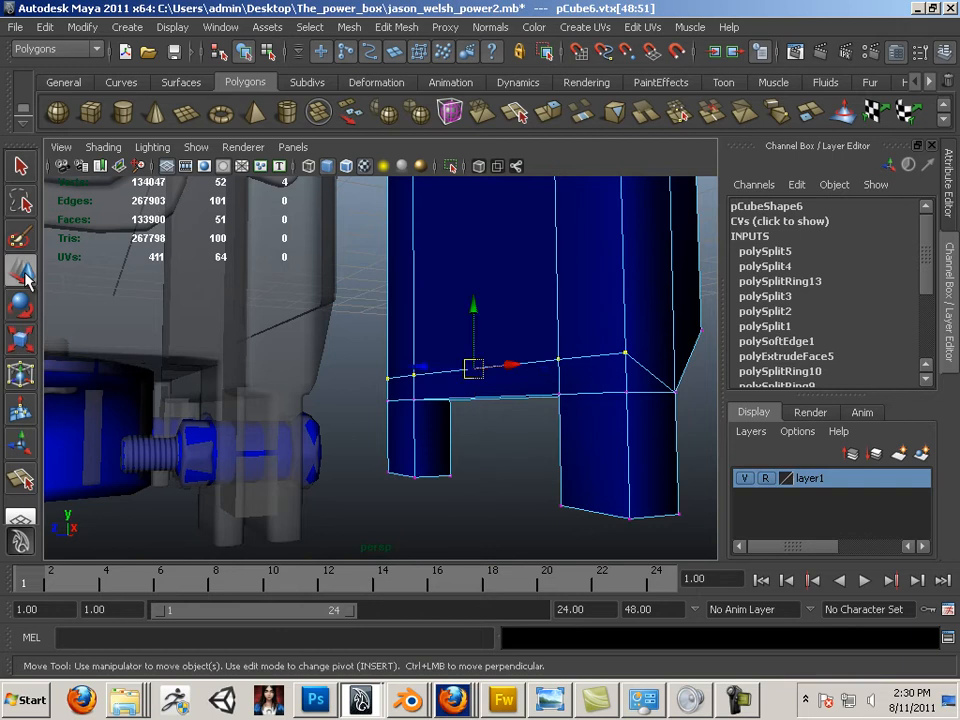
{"action": "left_click_drag", "start_coordinate": [464, 331], "coordinate": [476, 329]}
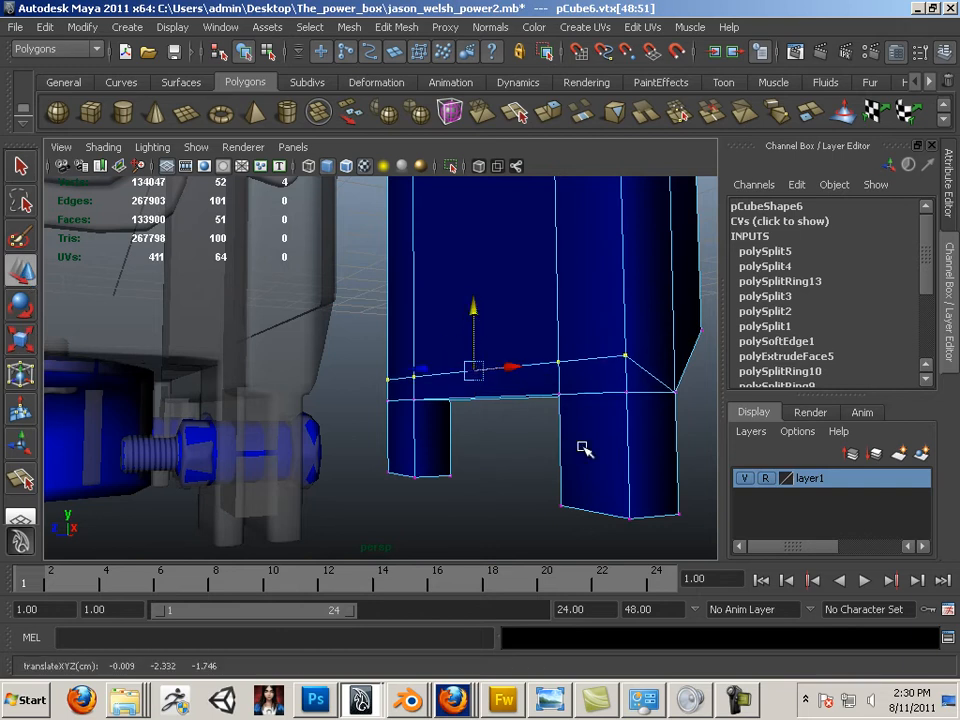
{"action": "left_click_drag", "start_coordinate": [583, 448], "coordinate": [542, 452], "text": "alt"}
{"action": "scroll", "coordinate": [542, 452], "scroll_direction": "down", "scroll_amount": 5}
{"action": "right_click", "coordinate": [481, 344]}
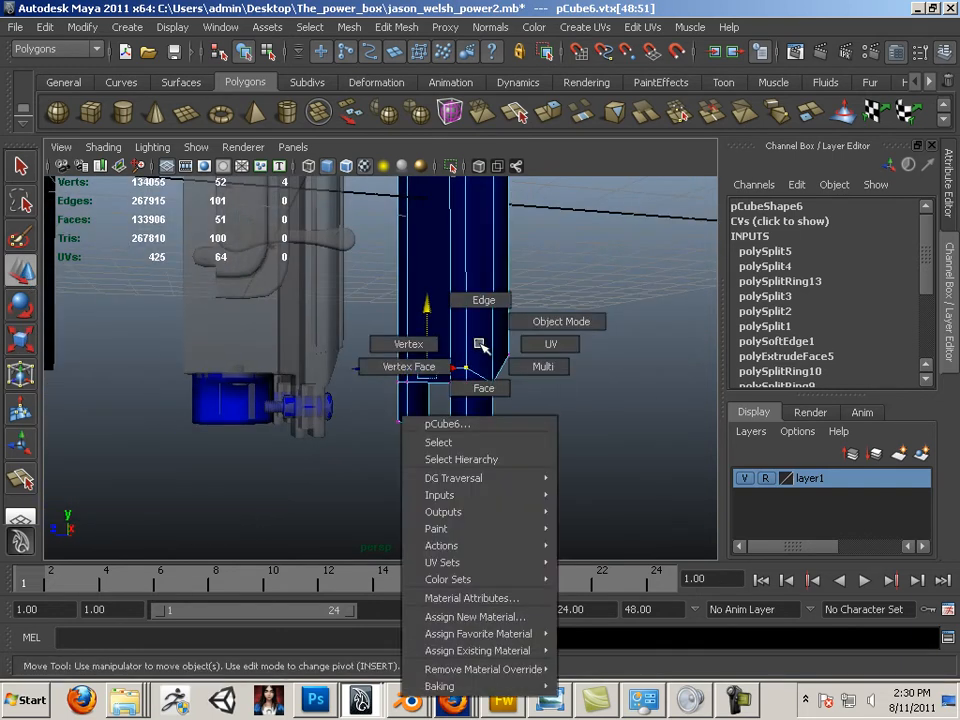
{"action": "right_click_drag", "start_coordinate": [481, 344], "coordinate": [519, 321]}
{"action": "left_click", "coordinate": [441, 325]}
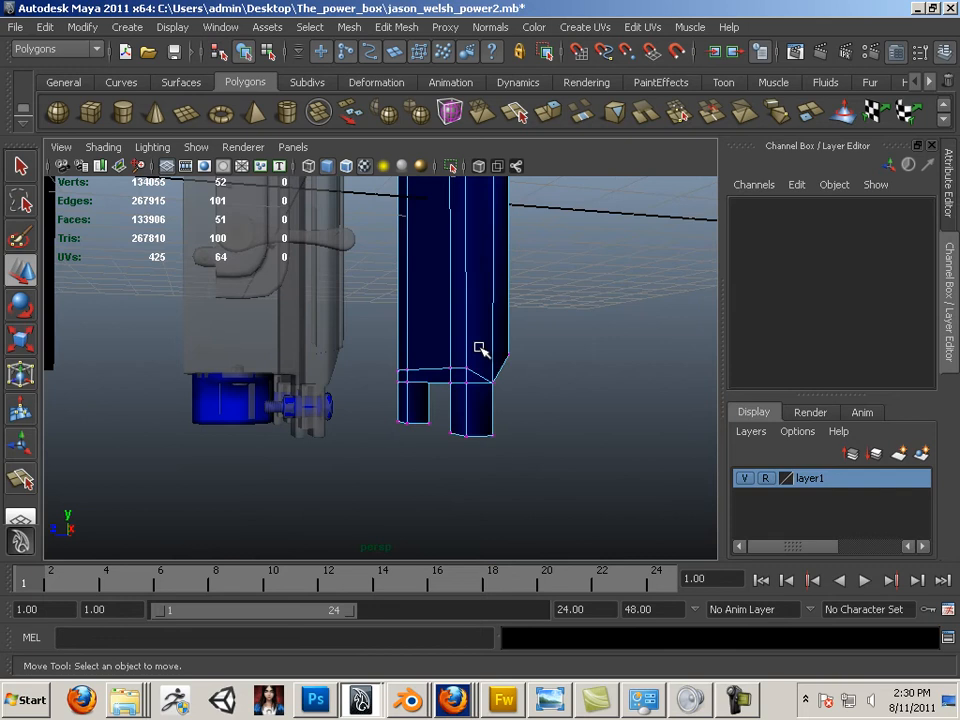
{"action": "left_click_drag", "start_coordinate": [516, 333], "coordinate": [440, 374]}
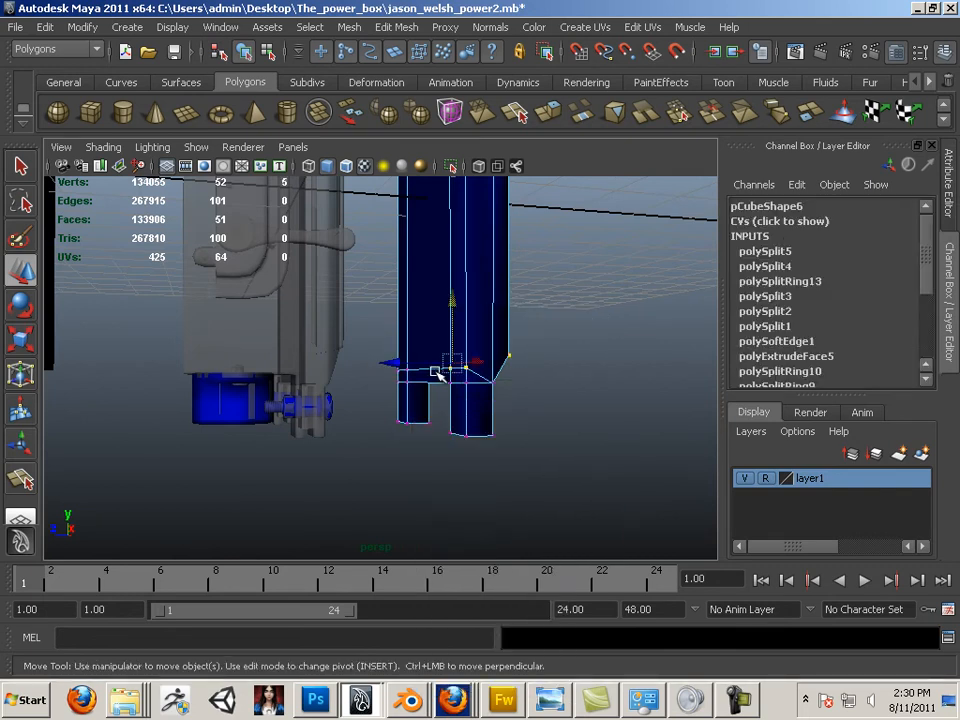
{"action": "right_click_drag", "start_coordinate": [469, 385], "coordinate": [561, 339]}
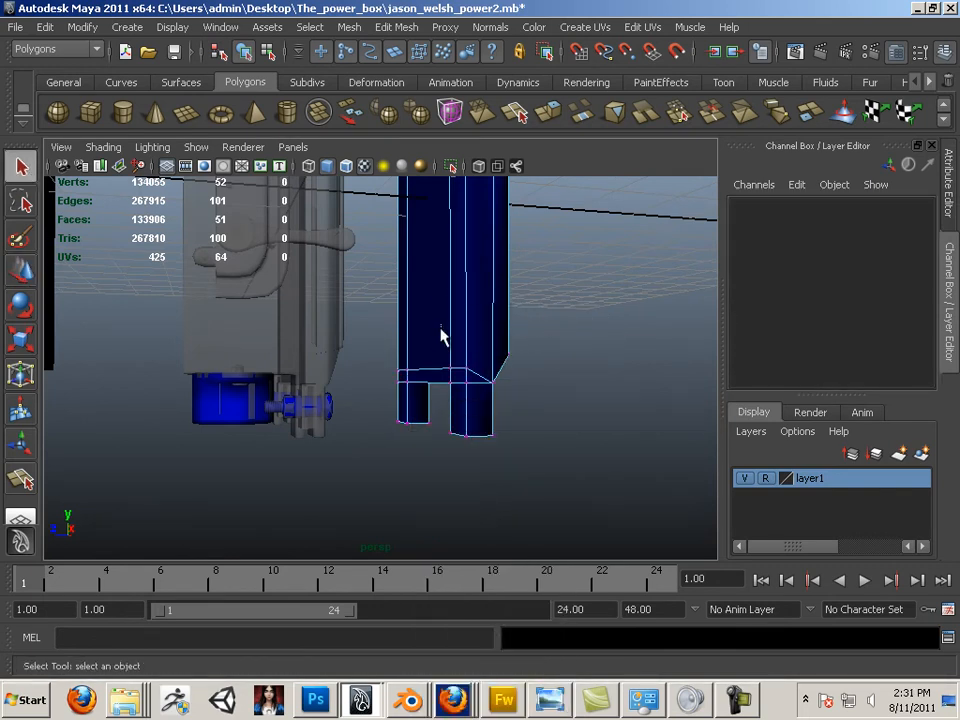
{"action": "left_click_drag", "start_coordinate": [441, 328], "coordinate": [531, 380]}
{"action": "right_click_drag", "start_coordinate": [484, 363], "coordinate": [555, 342]}
{"action": "left_click", "coordinate": [569, 375]}
{"action": "left_click_drag", "start_coordinate": [569, 382], "coordinate": [394, 388], "text": "alt"}
{"action": "right_click_drag", "start_coordinate": [418, 361], "coordinate": [420, 381]}
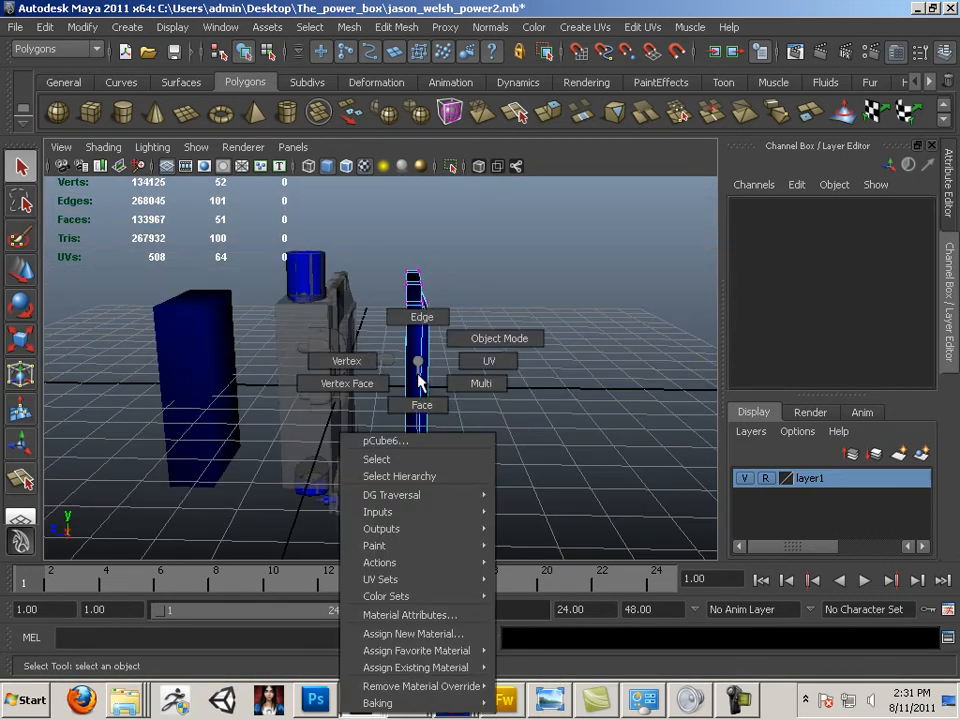
{"action": "right_click_drag", "start_coordinate": [373, 344], "coordinate": [368, 338]}
{"action": "left_click_drag", "start_coordinate": [374, 240], "coordinate": [485, 555]}
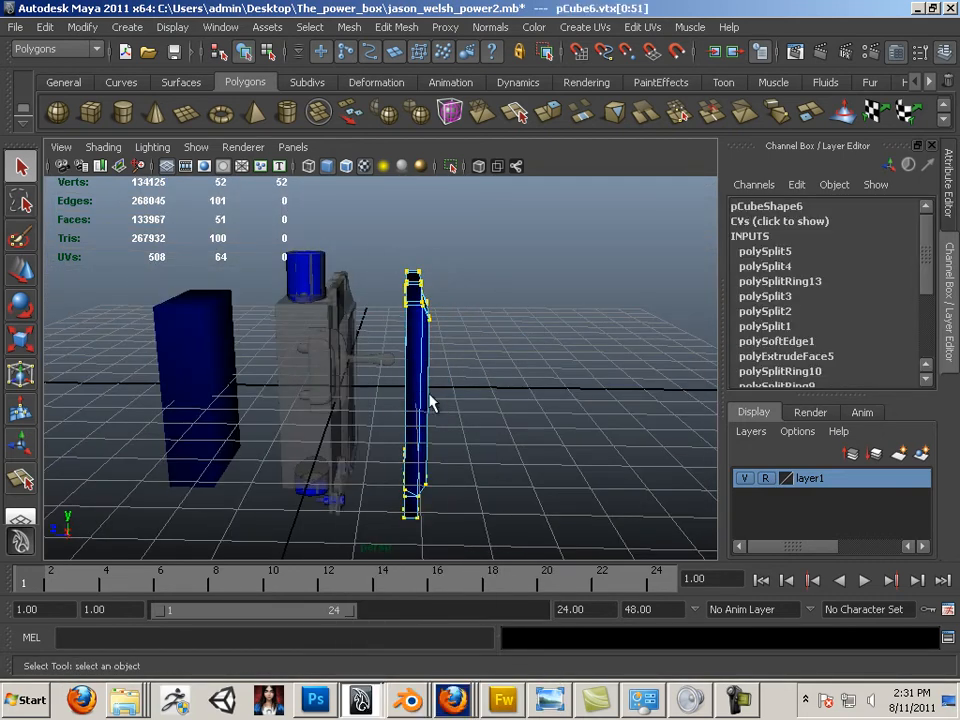
{"action": "right_click_drag", "start_coordinate": [427, 361], "coordinate": [484, 346]}
{"action": "left_click", "coordinate": [484, 352]}
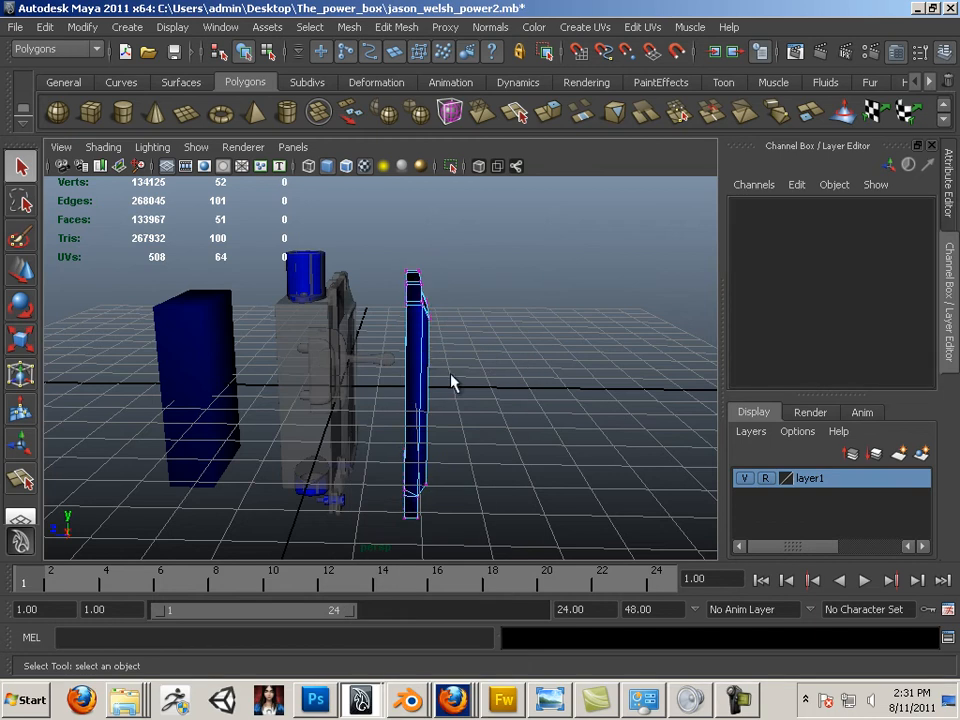
{"action": "left_click_drag", "start_coordinate": [450, 381], "coordinate": [443, 424], "text": "alt"}
{"action": "right_click_drag", "start_coordinate": [443, 424], "coordinate": [482, 430], "text": "alt"}
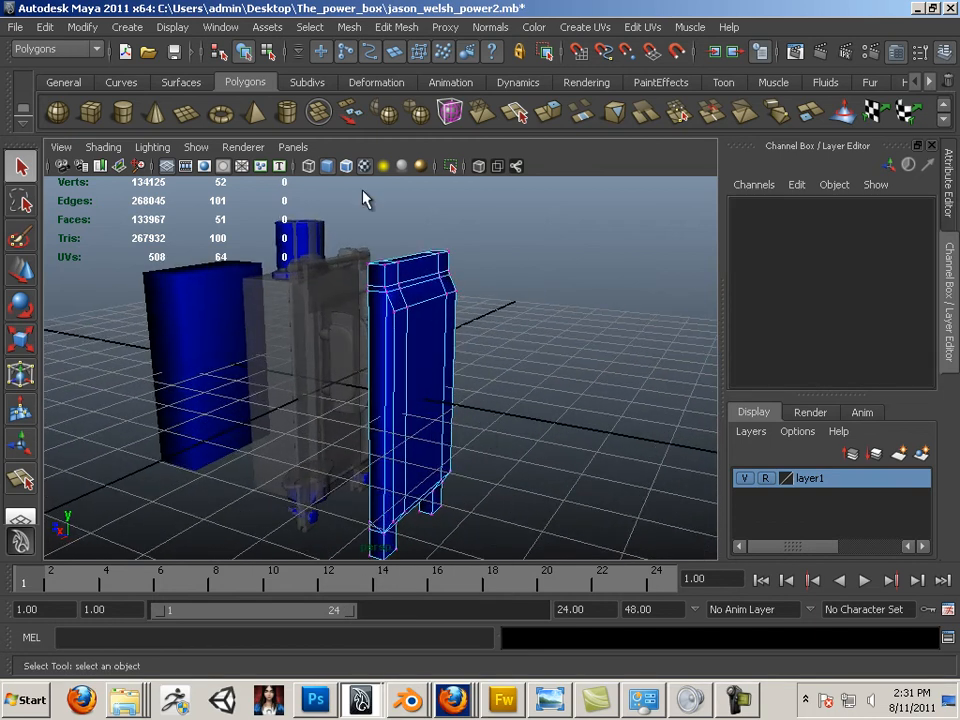
Select the front panel as an object and move it back along Z onto the high-poly model, to Translate Z -0.012.
{"action": "left_click", "coordinate": [267, 52]}
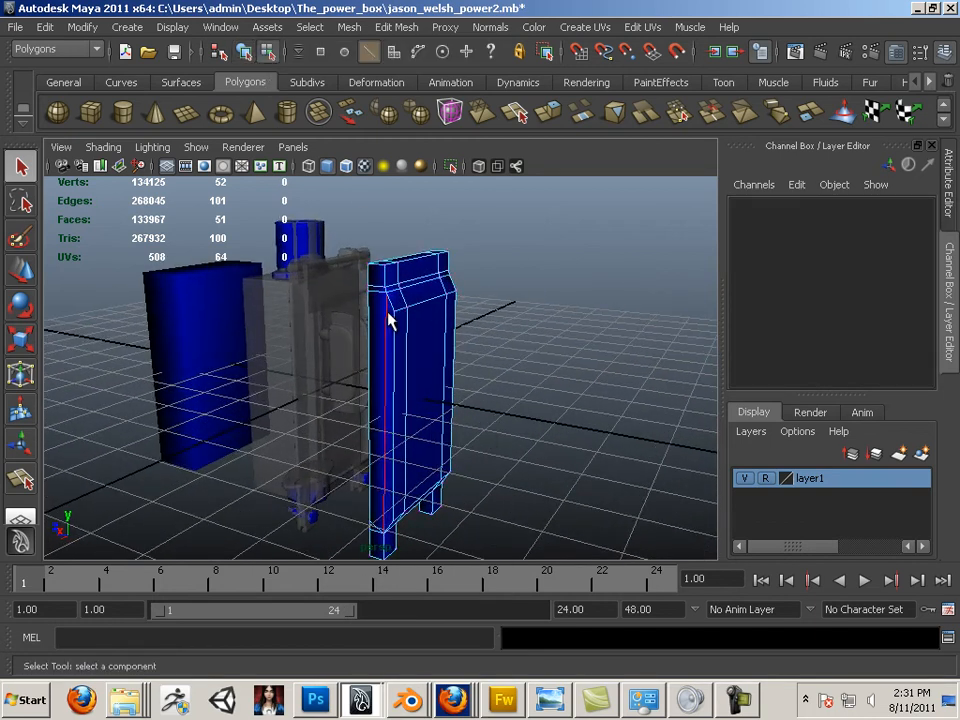
{"action": "right_click_drag", "start_coordinate": [390, 320], "coordinate": [414, 304]}
{"action": "left_click_drag", "start_coordinate": [332, 386], "coordinate": [294, 279], "text": "alt"}
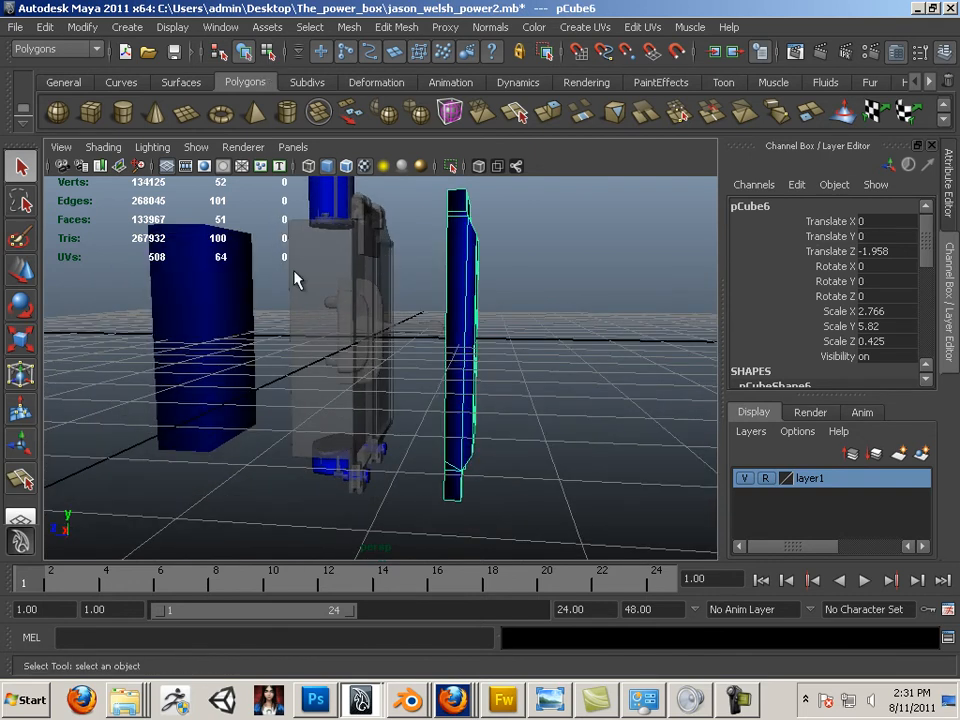
{"action": "left_click", "coordinate": [22, 272]}
{"action": "left_click_drag", "start_coordinate": [392, 345], "coordinate": [313, 340]}
Fine-tune the front panel's fit against the high-poly model along Z, to Translate Z -0.003.
{"action": "left_click_drag", "start_coordinate": [378, 432], "coordinate": [459, 409], "text": "alt"}
{"action": "right_click_drag", "start_coordinate": [392, 420], "coordinate": [422, 424], "text": "alt"}
{"action": "middle_click_drag", "start_coordinate": [422, 424], "coordinate": [445, 322], "text": "alt"}
{"action": "left_click_drag", "start_coordinate": [425, 335], "coordinate": [369, 343], "text": "alt"}
{"action": "right_click_drag", "start_coordinate": [415, 370], "coordinate": [518, 401], "text": "alt"}
{"action": "left_click_drag", "start_coordinate": [482, 374], "coordinate": [443, 372], "text": "alt"}
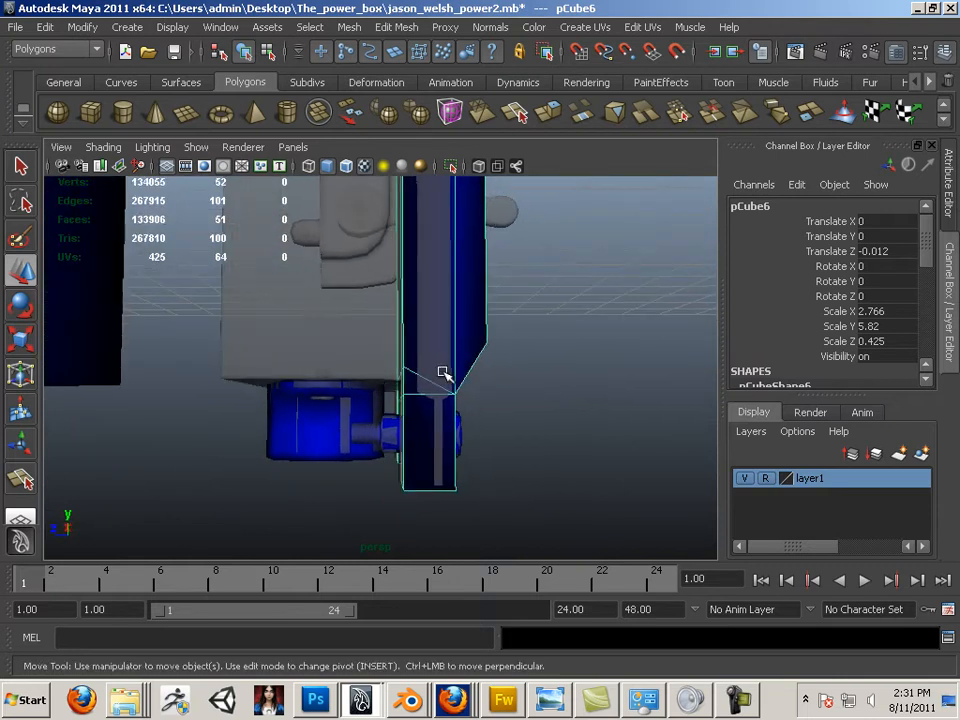
{"action": "middle_click_drag", "start_coordinate": [439, 320], "coordinate": [430, 428], "text": "alt"}
{"action": "right_click_drag", "start_coordinate": [432, 430], "coordinate": [412, 425], "text": "alt"}
{"action": "left_click_drag", "start_coordinate": [351, 282], "coordinate": [349, 282]}
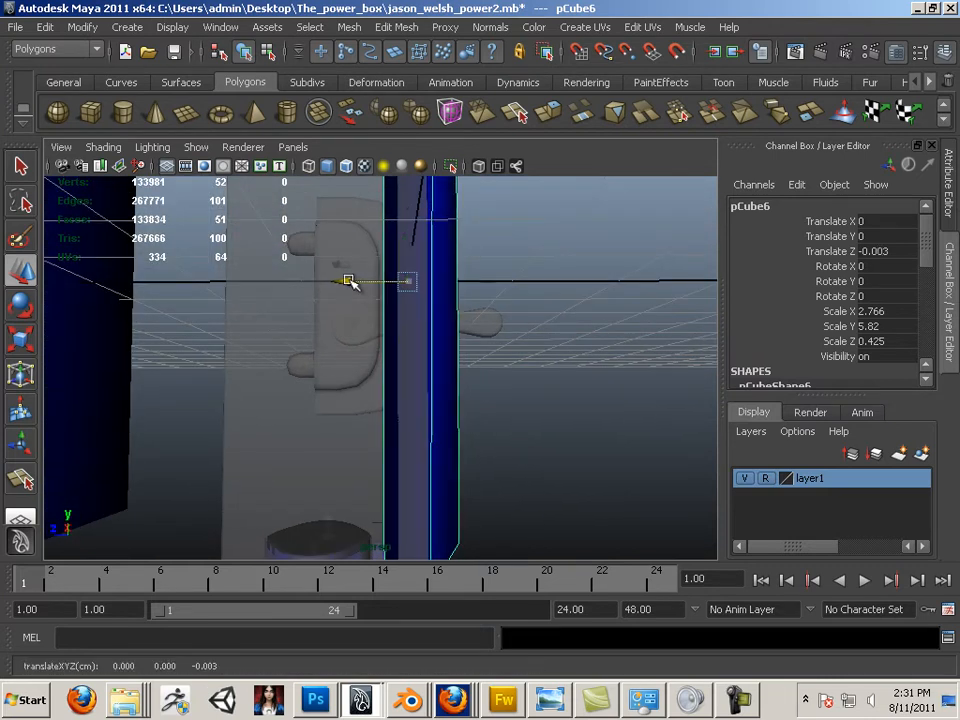
Lower the four vertices of the panel's new edge row to the bottom edge of the high-poly box.
{"action": "middle_click_drag", "start_coordinate": [429, 408], "coordinate": [397, 296], "text": "alt"}
{"action": "mouse_move", "coordinate": [397, 300]}
{"action": "left_mouse_down", "text": "alt"}
{"action": "mouse_move", "coordinate": [388, 289]}
{"action": "mouse_move", "coordinate": [448, 287]}
{"action": "mouse_move", "coordinate": [401, 291]}
{"action": "left_mouse_up", "text": "alt"}
{"action": "right_click_drag", "start_coordinate": [437, 392], "coordinate": [407, 418], "text": "alt"}
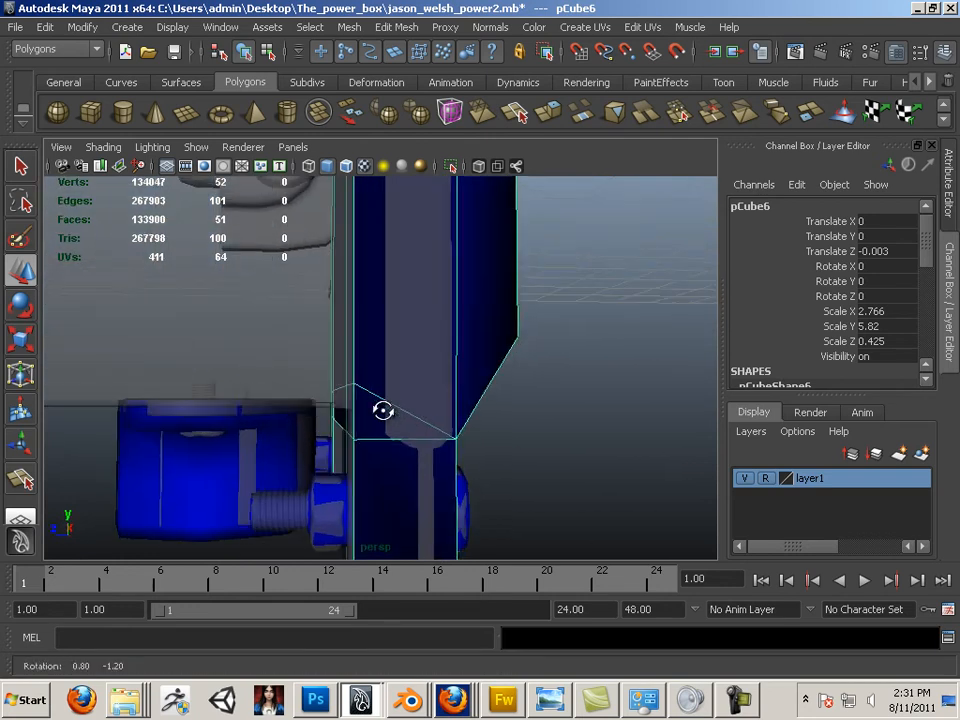
{"action": "right_click", "coordinate": [353, 361]}
{"action": "right_click_drag", "start_coordinate": [285, 359], "coordinate": [281, 357]}
{"action": "left_click_drag", "start_coordinate": [274, 345], "coordinate": [366, 409]}
{"action": "left_click_drag", "start_coordinate": [357, 412], "coordinate": [374, 419], "text": "alt"}
{"action": "left_click_drag", "start_coordinate": [349, 337], "coordinate": [358, 390]}
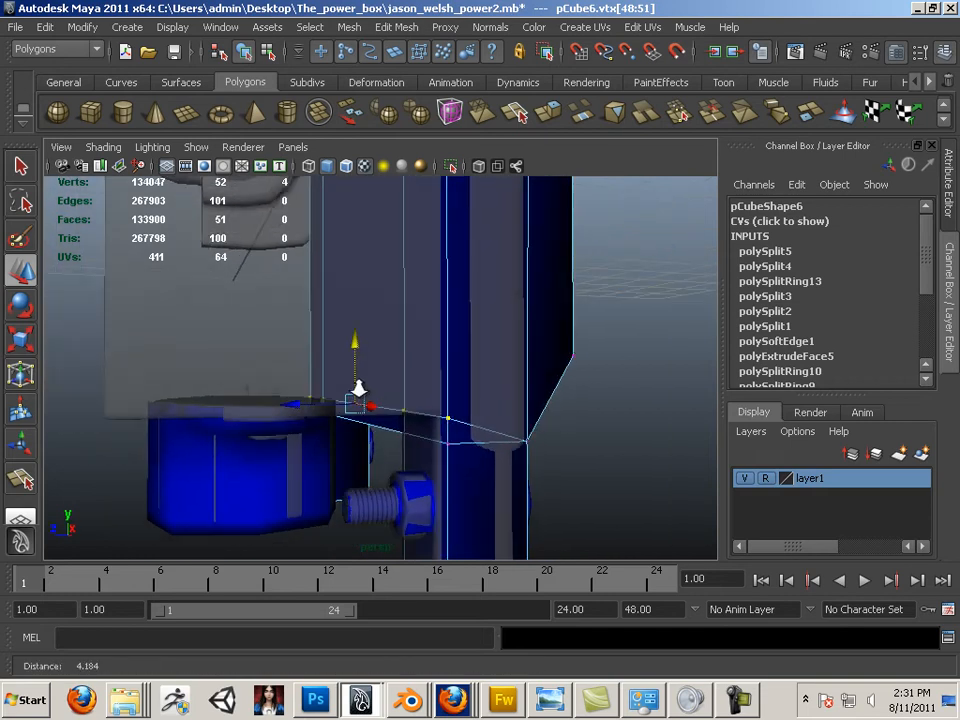
Delete the front panel's three hidden back faces above the new edge row.
{"action": "middle_click_drag", "start_coordinate": [358, 390], "coordinate": [341, 412], "text": "alt"}
{"action": "right_click_drag", "start_coordinate": [341, 412], "coordinate": [252, 364], "text": "alt"}
{"action": "right_click_drag", "start_coordinate": [388, 362], "coordinate": [386, 392]}
{"action": "left_click", "coordinate": [350, 286]}
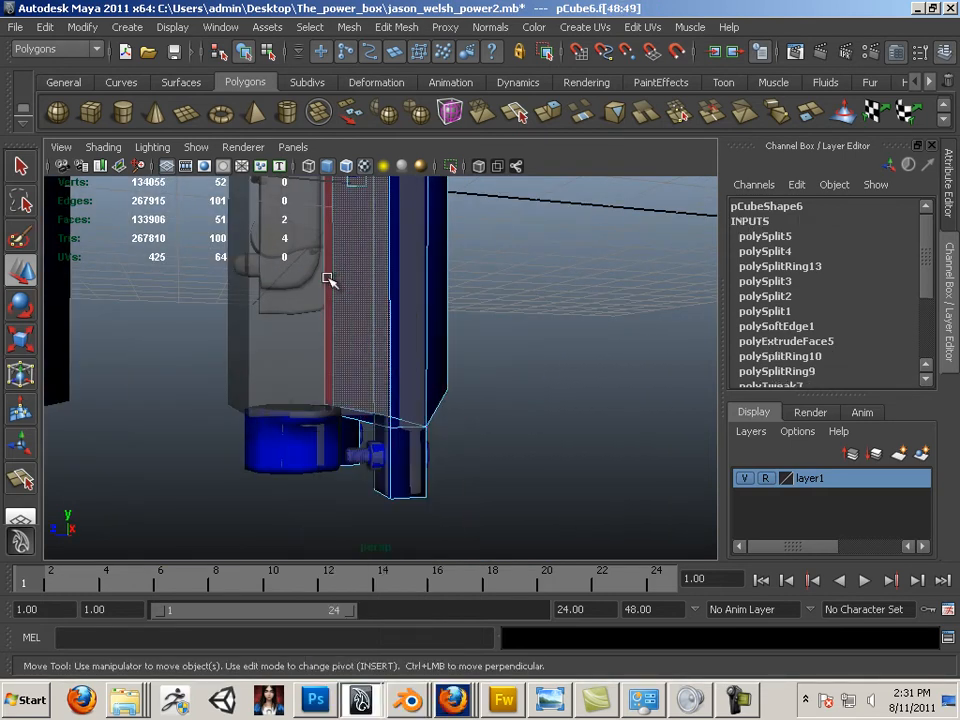
{"action": "key", "text": "Delete"}
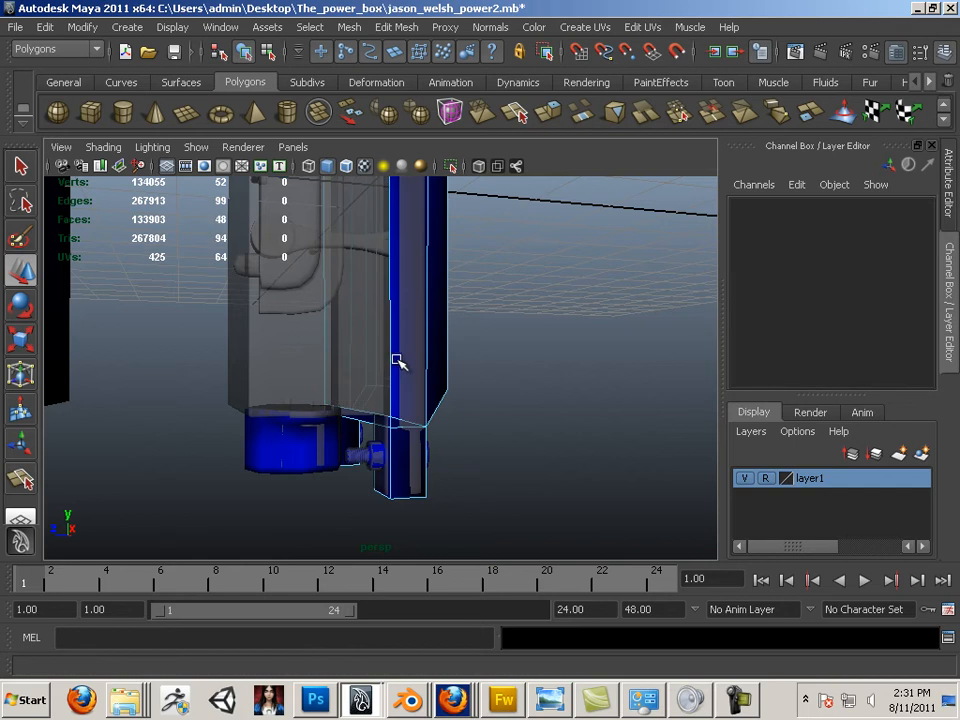
Delete the face of the rear box that points toward the front panel.
{"action": "left_click_drag", "start_coordinate": [398, 362], "coordinate": [189, 306], "text": "alt"}
{"action": "right_click_drag", "start_coordinate": [189, 306], "coordinate": [249, 286]}
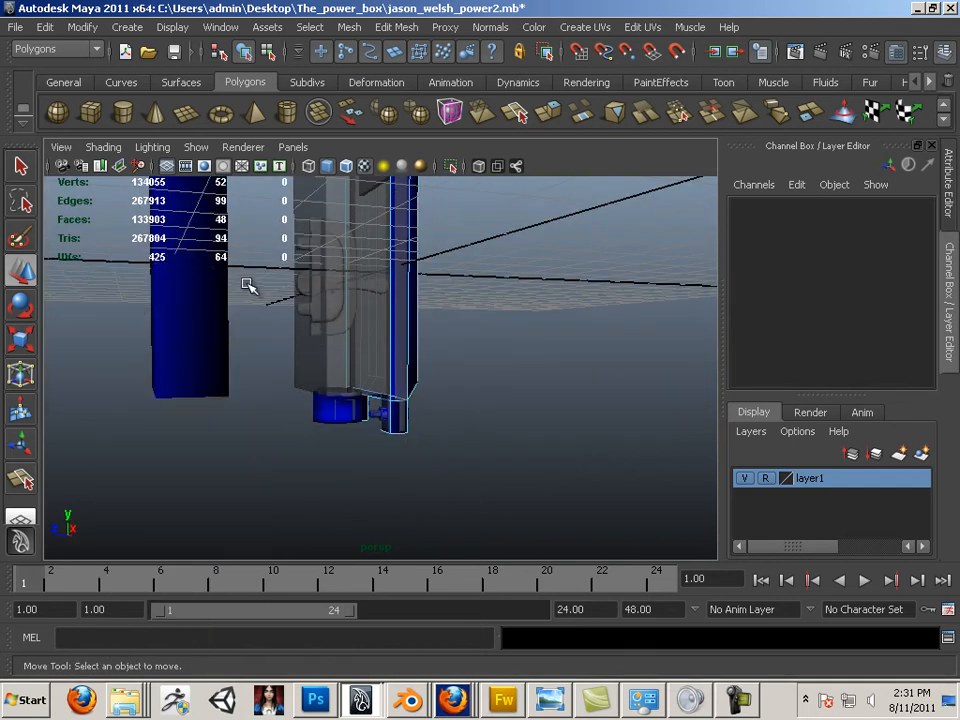
{"action": "left_click", "coordinate": [291, 321]}
{"action": "left_click_drag", "start_coordinate": [291, 321], "coordinate": [240, 326], "text": "alt"}
{"action": "right_click_drag", "start_coordinate": [239, 326], "coordinate": [242, 347]}
{"action": "left_click", "coordinate": [242, 347]}
{"action": "key", "text": "Delete"}
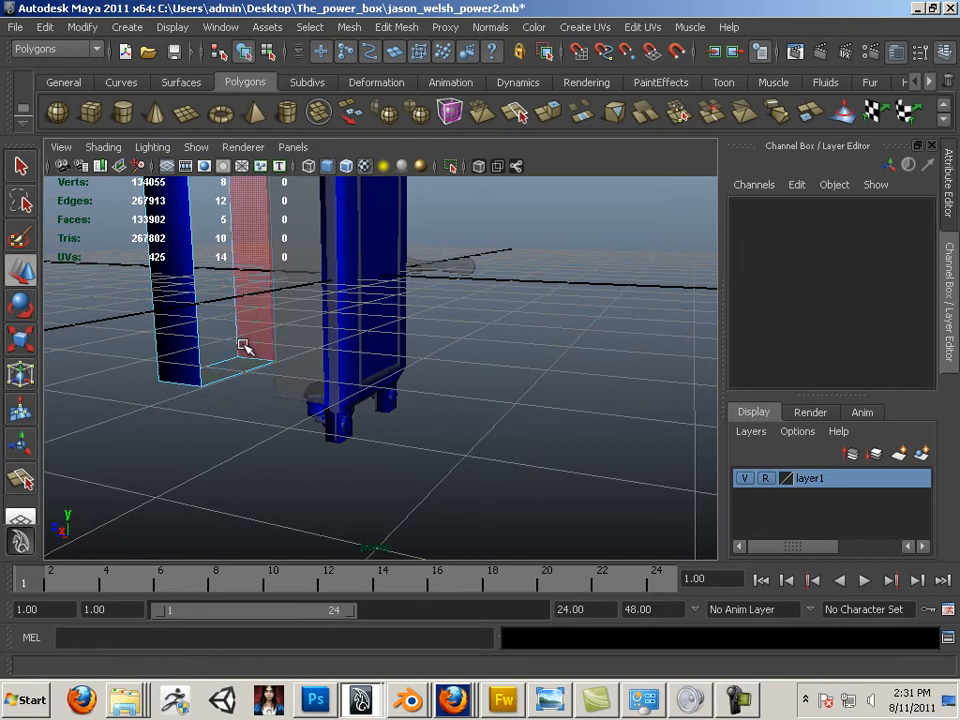
Move the rear box along Z against the back of the front panel and check its fit from the side.
{"action": "right_click_drag", "start_coordinate": [182, 315], "coordinate": [246, 291]}
{"action": "left_click_drag", "start_coordinate": [167, 319], "coordinate": [240, 350], "text": "alt"}
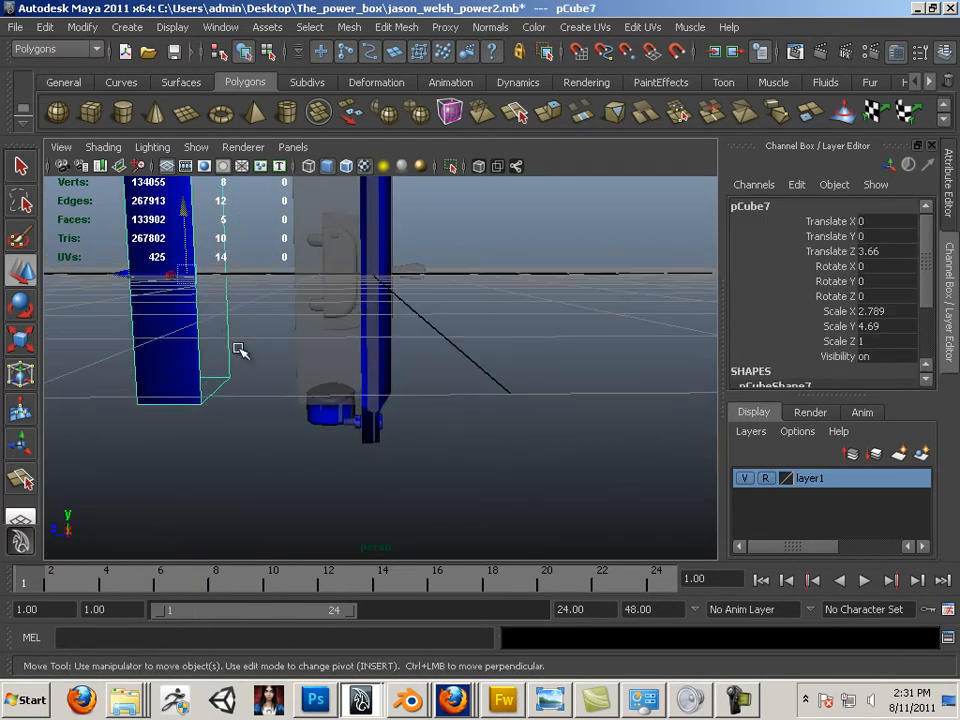
{"action": "left_click_drag", "start_coordinate": [131, 276], "coordinate": [426, 434]}
{"action": "left_click", "coordinate": [470, 443]}
{"action": "left_click", "coordinate": [332, 359]}
{"action": "right_click_drag", "start_coordinate": [352, 358], "coordinate": [336, 358], "text": "alt"}
{"action": "middle_click_drag", "start_coordinate": [336, 358], "coordinate": [322, 401], "text": "alt"}
{"action": "right_click_drag", "start_coordinate": [322, 401], "coordinate": [218, 350], "text": "alt"}
{"action": "left_click_drag", "start_coordinate": [218, 350], "coordinate": [264, 385], "text": "alt"}
{"action": "middle_click_drag", "start_coordinate": [280, 325], "coordinate": [340, 510], "text": "alt"}
{"action": "left_click_drag", "start_coordinate": [340, 510], "coordinate": [478, 401], "text": "alt"}
{"action": "right_click_drag", "start_coordinate": [478, 401], "coordinate": [362, 308], "text": "alt"}
{"action": "left_click_drag", "start_coordinate": [220, 276], "coordinate": [466, 318]}
{"action": "key", "text": "ctrl+z"}
{"action": "key", "text": "ctrl+z"}
Lower the rear box's four bottom vertices to the bottom edge of the high-poly box.
{"action": "right_click_drag", "start_coordinate": [429, 298], "coordinate": [376, 298]}
{"action": "left_click_drag", "start_coordinate": [234, 267], "coordinate": [295, 288]}
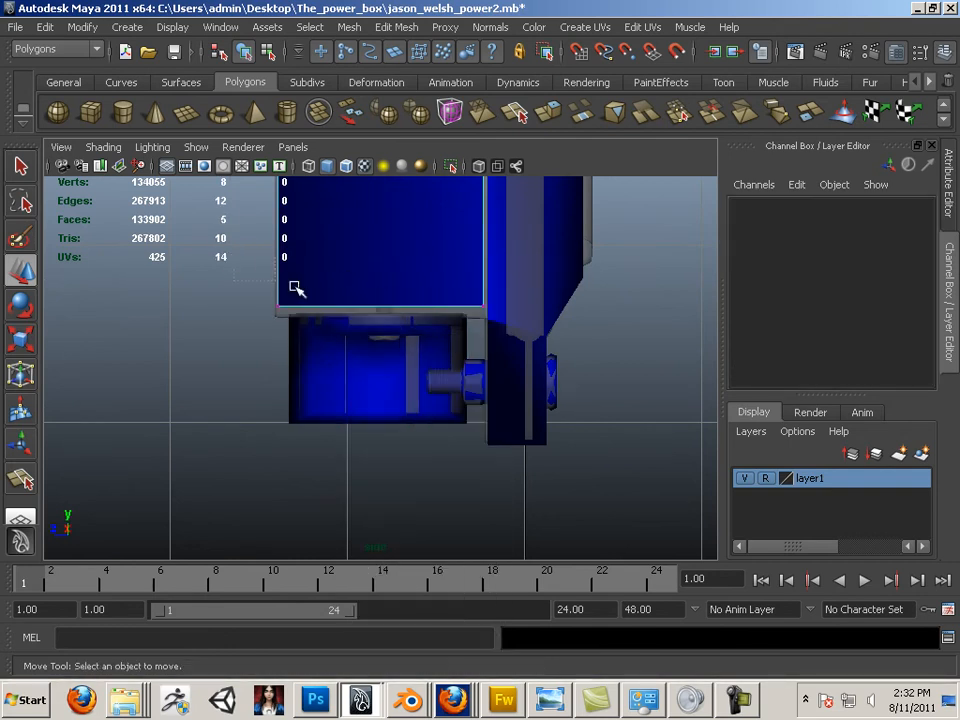
{"action": "left_click_drag", "start_coordinate": [492, 319], "coordinate": [492, 320]}
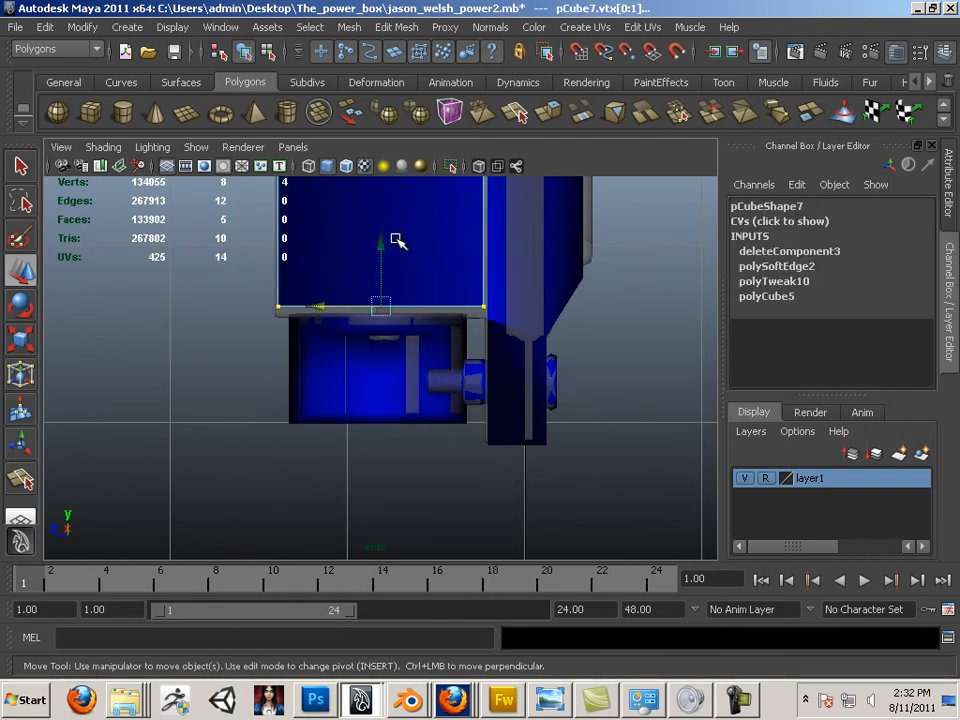
{"action": "left_click", "coordinate": [397, 241]}
{"action": "key", "text": "ctrl+z"}
{"action": "left_click_drag", "start_coordinate": [385, 242], "coordinate": [384, 250]}
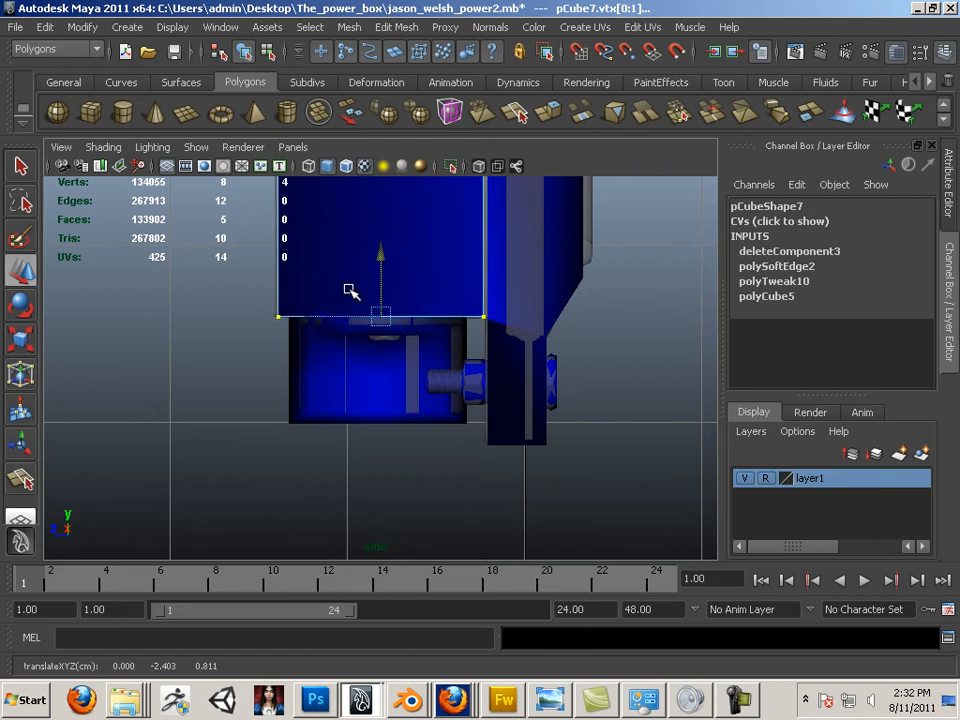
Check the lowered bottom edge of the rear box and hide the high-poly layer.
{"action": "right_click_drag", "start_coordinate": [348, 290], "coordinate": [244, 258], "text": "alt"}
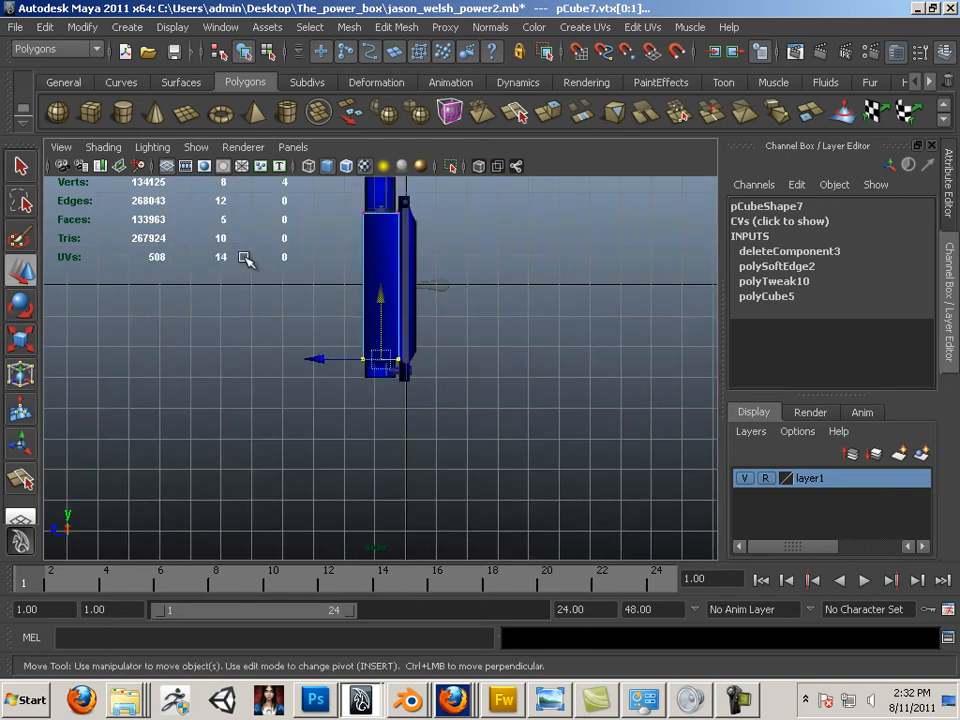
{"action": "key", "text": "f"}
{"action": "left_click_drag", "start_coordinate": [228, 249], "coordinate": [399, 355], "text": "alt"}
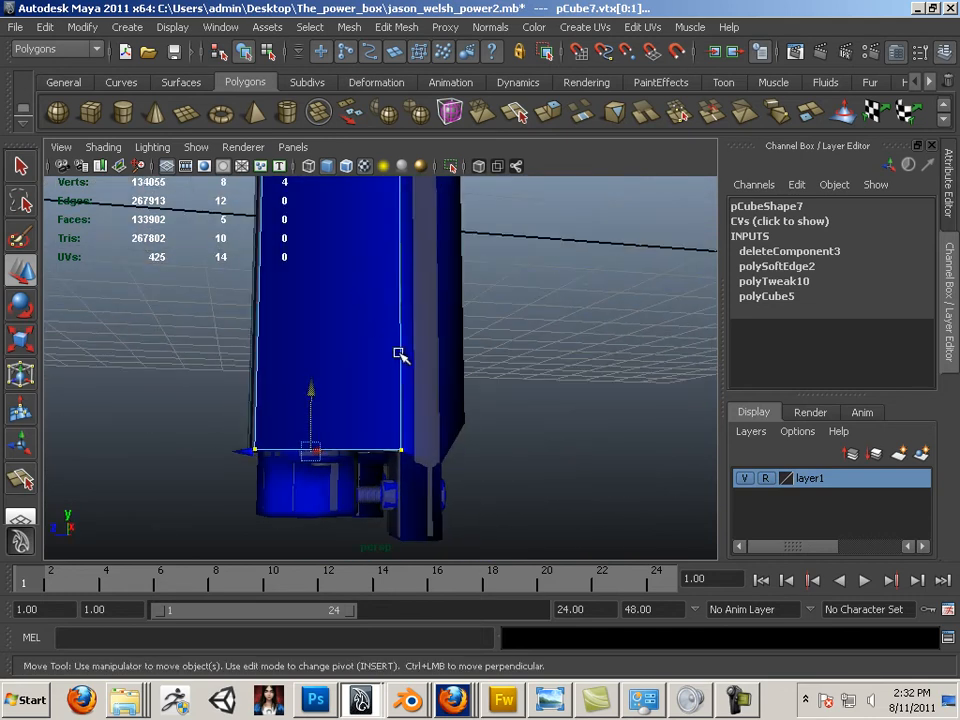
{"action": "left_click", "coordinate": [746, 482]}
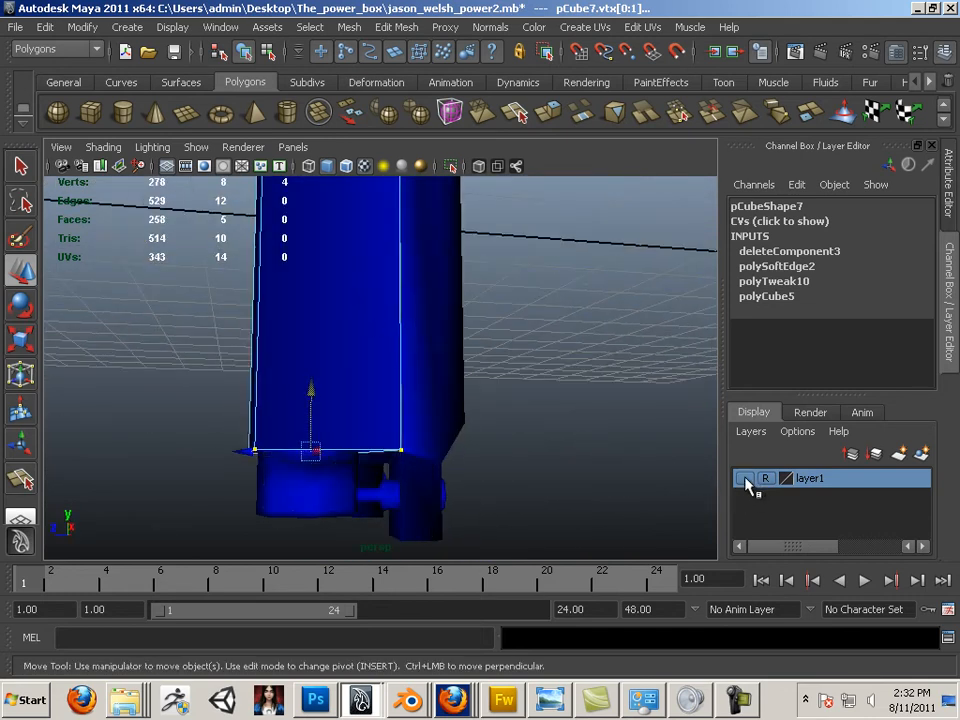
{"action": "left_click_drag", "start_coordinate": [565, 365], "coordinate": [537, 393], "text": "alt"}
Combine the front panel and the rear box into a single mesh, checking the joint from both sides.
{"action": "right_click_drag", "start_coordinate": [460, 361], "coordinate": [478, 348]}
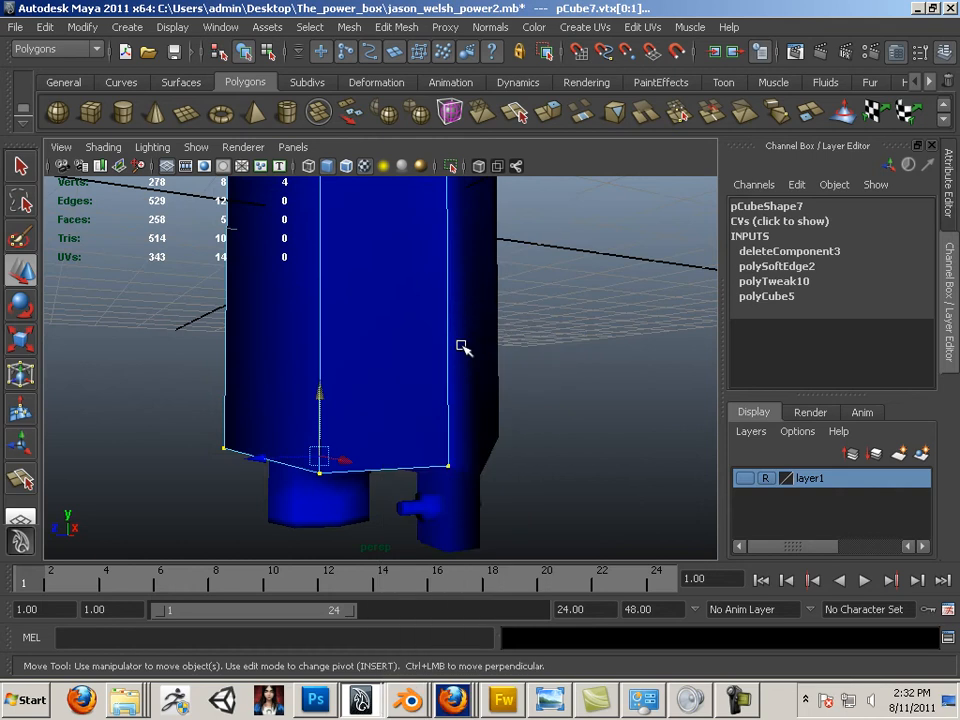
{"action": "left_click", "coordinate": [492, 381]}
{"action": "left_click_drag", "start_coordinate": [492, 381], "coordinate": [358, 375], "text": "alt"}
{"action": "left_click", "coordinate": [358, 375], "text": "shift"}
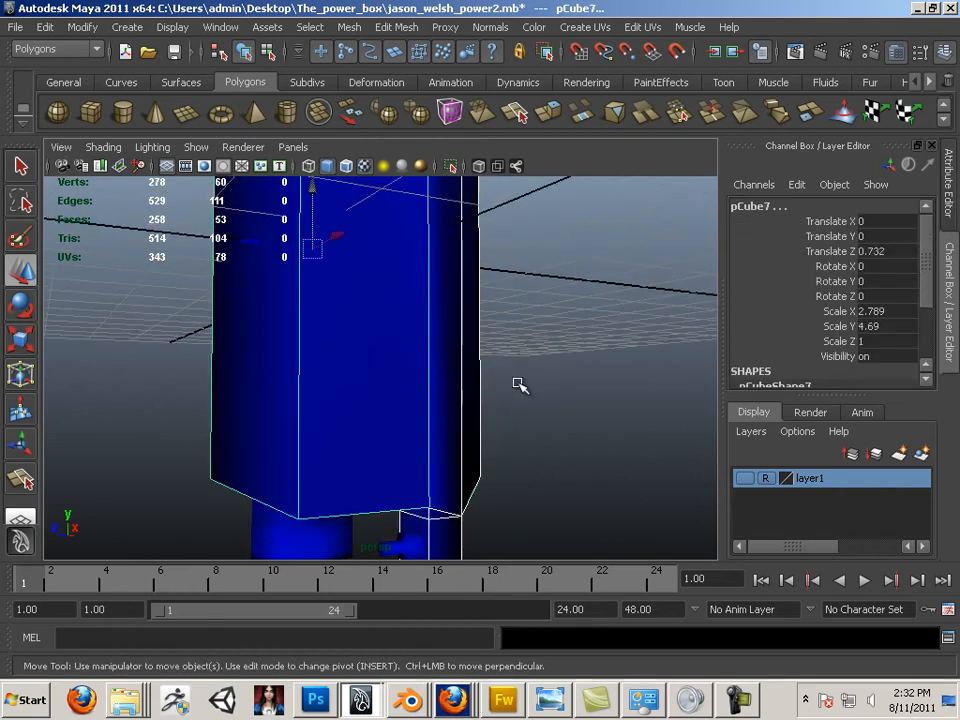
{"action": "left_click_drag", "start_coordinate": [516, 386], "coordinate": [397, 310], "text": "alt"}
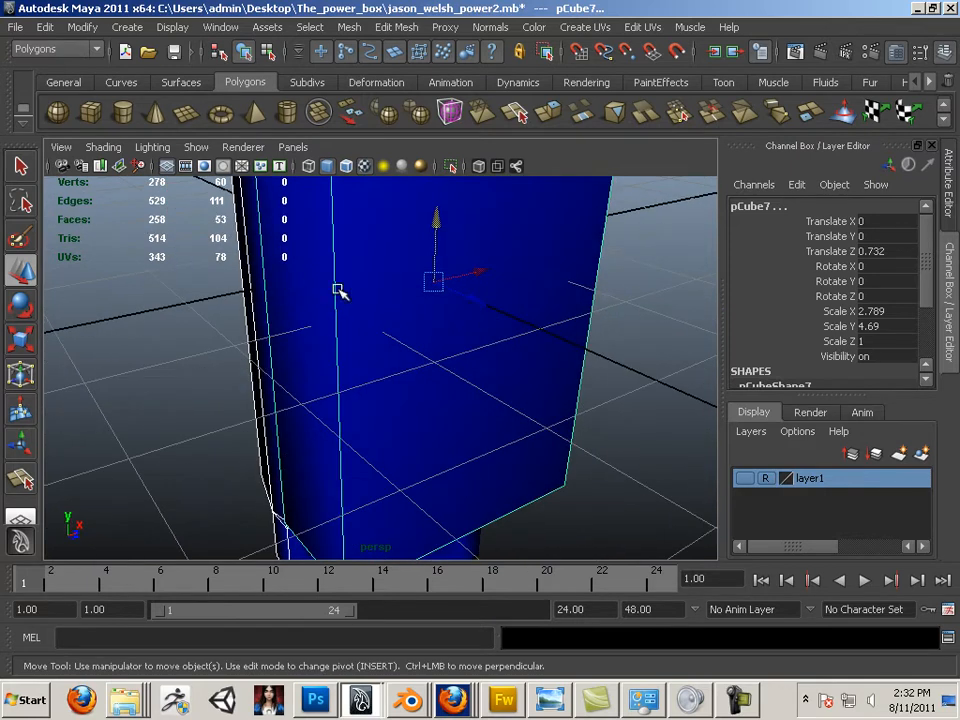
{"action": "left_click_drag", "start_coordinate": [309, 320], "coordinate": [588, 410], "text": "alt"}
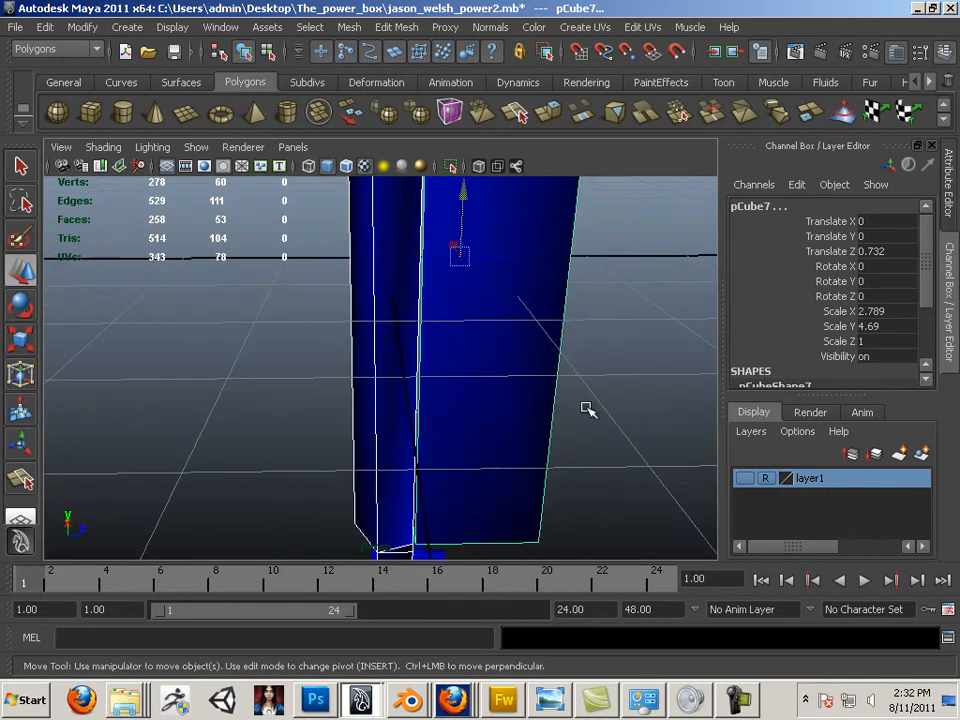
{"action": "left_click", "coordinate": [744, 478]}
{"action": "left_click_drag", "start_coordinate": [634, 454], "coordinate": [462, 302], "text": "alt"}
{"action": "left_click", "coordinate": [744, 478]}
{"action": "left_click", "coordinate": [348, 27]}
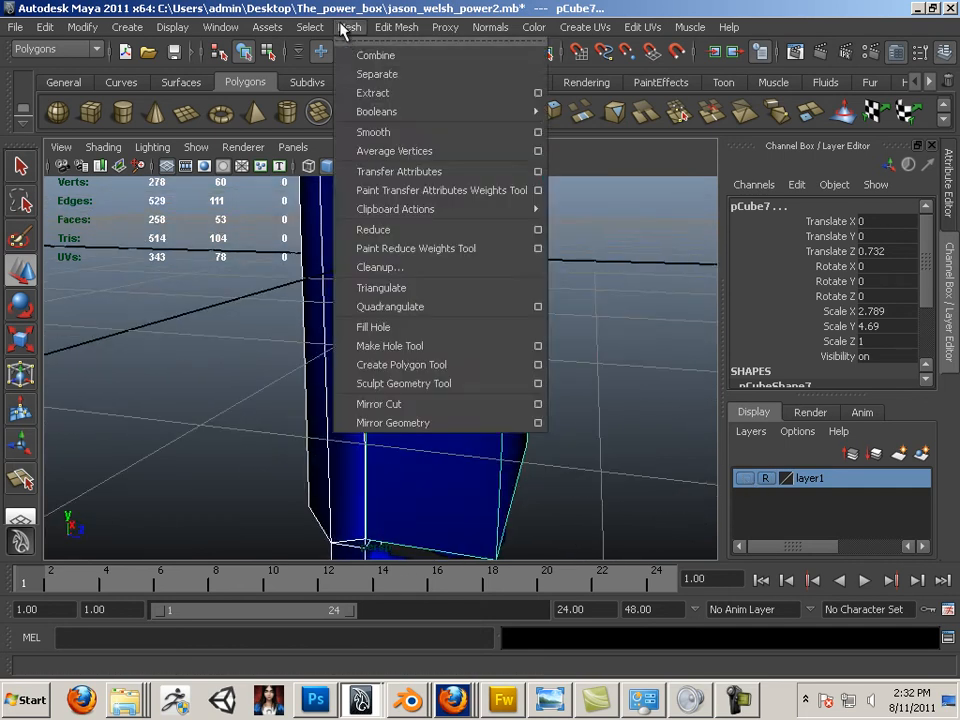
{"action": "left_click", "coordinate": [377, 56]}
Turn on wireframe on shaded and merge the border edges along the first vertical seam between panel and rear box.
{"action": "left_click_drag", "start_coordinate": [460, 386], "coordinate": [405, 330], "text": "alt"}
{"action": "left_click", "coordinate": [400, 28]}
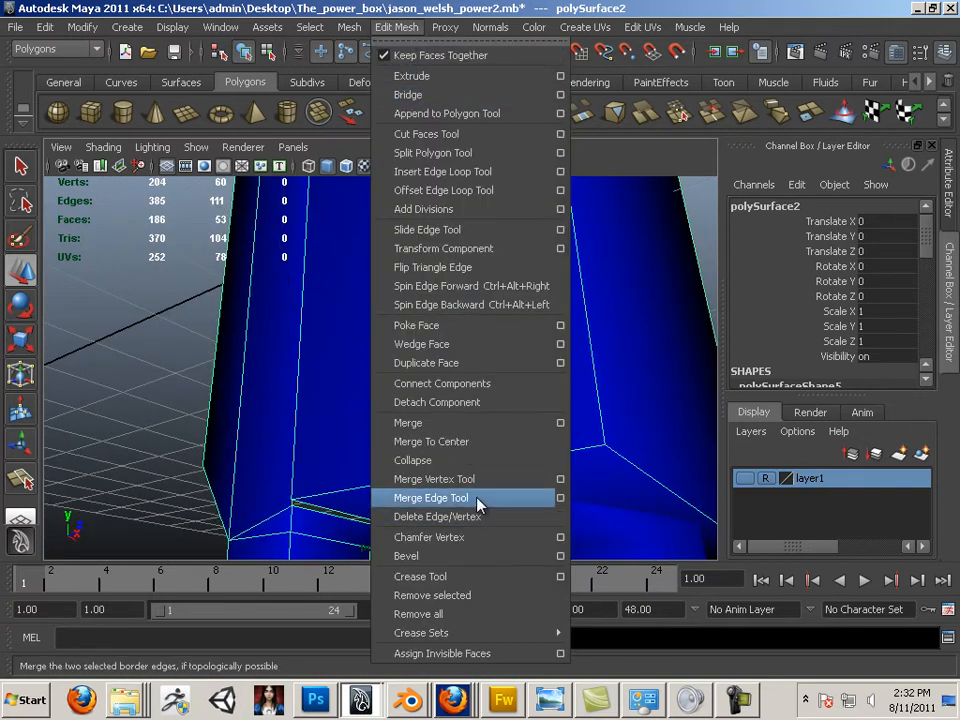
{"action": "left_click", "coordinate": [430, 498]}
{"action": "left_click", "coordinate": [104, 147]}
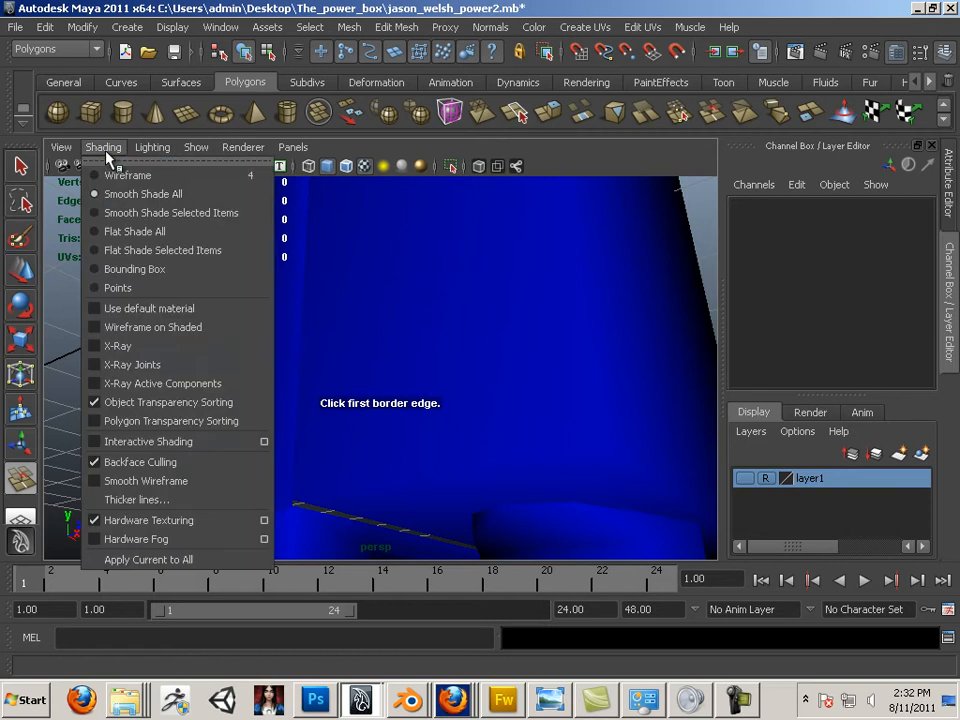
{"action": "left_click", "coordinate": [160, 328]}
{"action": "left_click_drag", "start_coordinate": [300, 379], "coordinate": [340, 402], "text": "alt"}
{"action": "left_click", "coordinate": [336, 397]}
{"action": "left_click", "coordinate": [336, 397]}
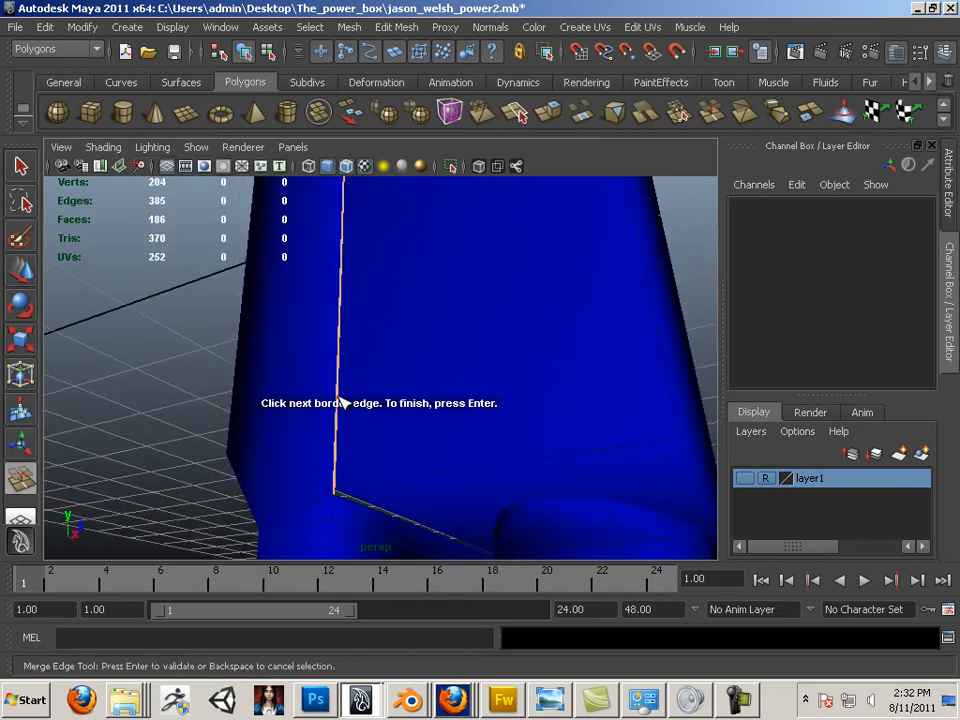
{"action": "left_click", "coordinate": [337, 398]}
Merge the border edges along the opposite vertical seam between the front panel and the rear box.
{"action": "left_click_drag", "start_coordinate": [361, 486], "coordinate": [387, 398], "text": "alt"}
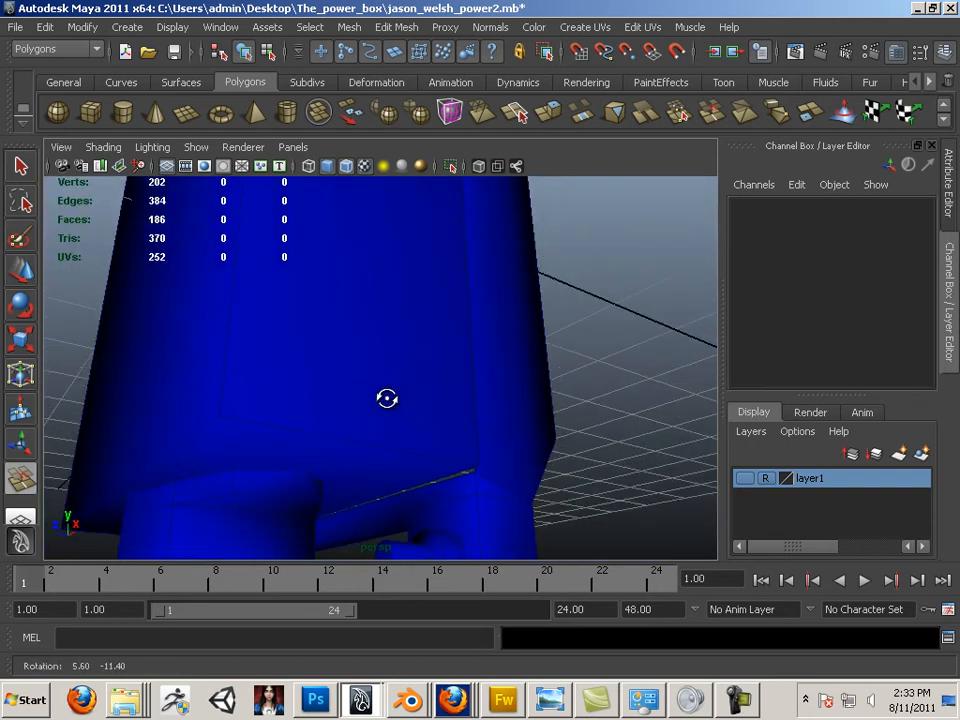
{"action": "left_click", "coordinate": [480, 405]}
{"action": "left_click", "coordinate": [477, 418]}
Insert two vertical edge loops around the rear box, lined up with the inner edges of the two bottom tabs.
{"action": "left_click_drag", "start_coordinate": [477, 418], "coordinate": [514, 371], "text": "alt"}
{"action": "right_click_drag", "start_coordinate": [307, 360], "coordinate": [382, 367], "text": "alt"}
{"action": "middle_click_drag", "start_coordinate": [300, 352], "coordinate": [424, 422], "text": "alt"}
{"action": "left_click_drag", "start_coordinate": [424, 422], "coordinate": [502, 388], "text": "alt"}
{"action": "right_click_drag", "start_coordinate": [468, 418], "coordinate": [498, 436], "text": "alt"}
{"action": "middle_click_drag", "start_coordinate": [448, 448], "coordinate": [439, 371], "text": "alt"}
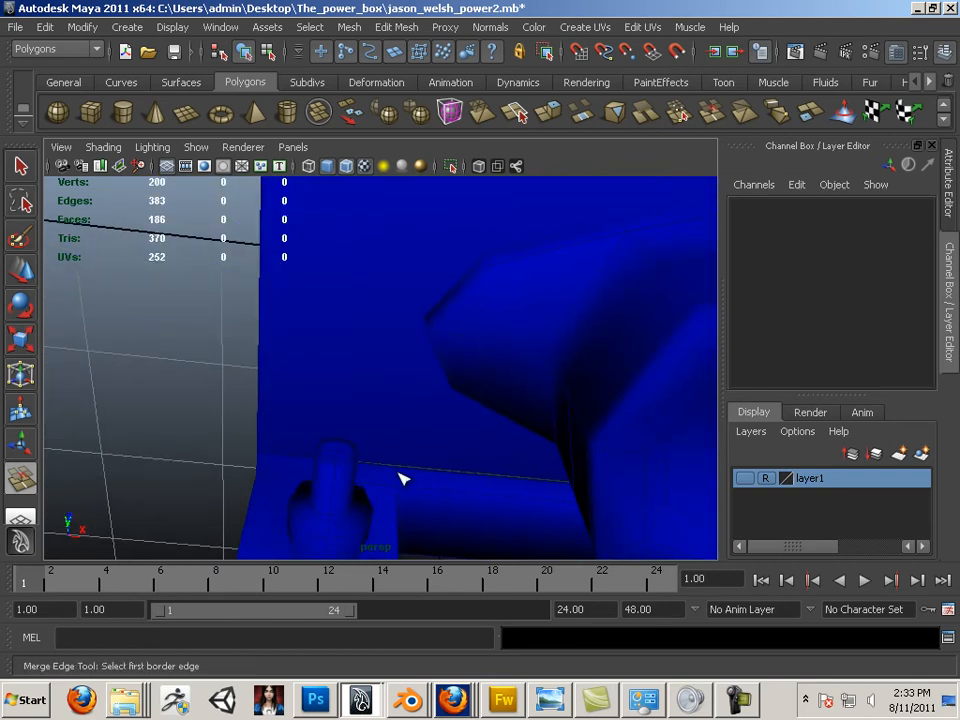
{"action": "middle_click_drag", "start_coordinate": [430, 266], "coordinate": [412, 316], "text": "alt"}
{"action": "right_click_drag", "start_coordinate": [412, 316], "coordinate": [396, 338], "text": "alt"}
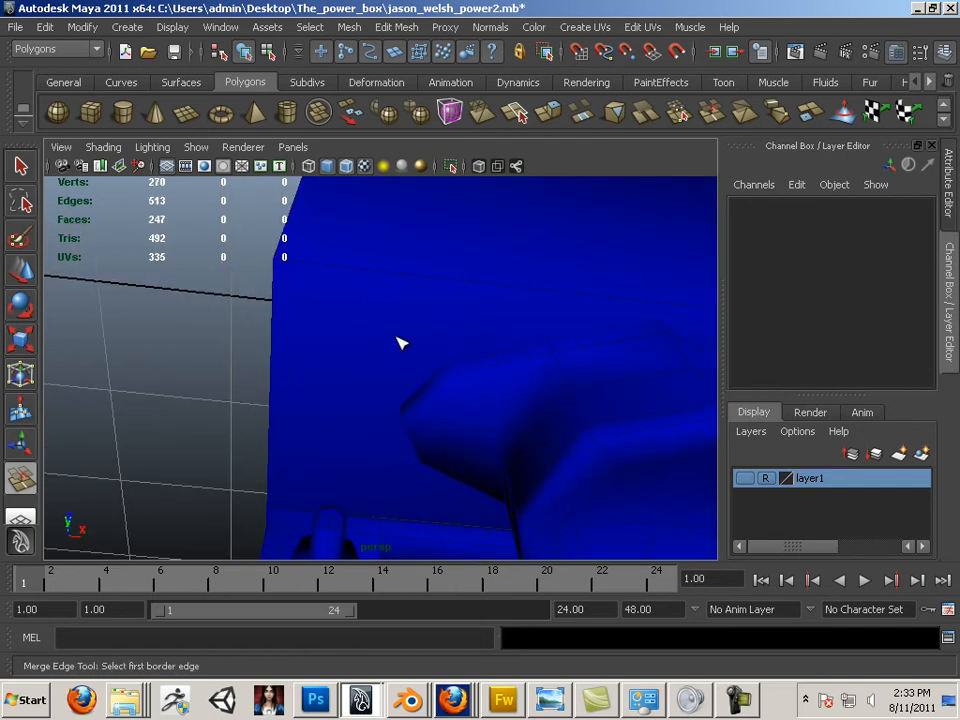
{"action": "middle_click_drag", "start_coordinate": [396, 338], "coordinate": [393, 298], "text": "alt"}
{"action": "left_click", "coordinate": [396, 27]}
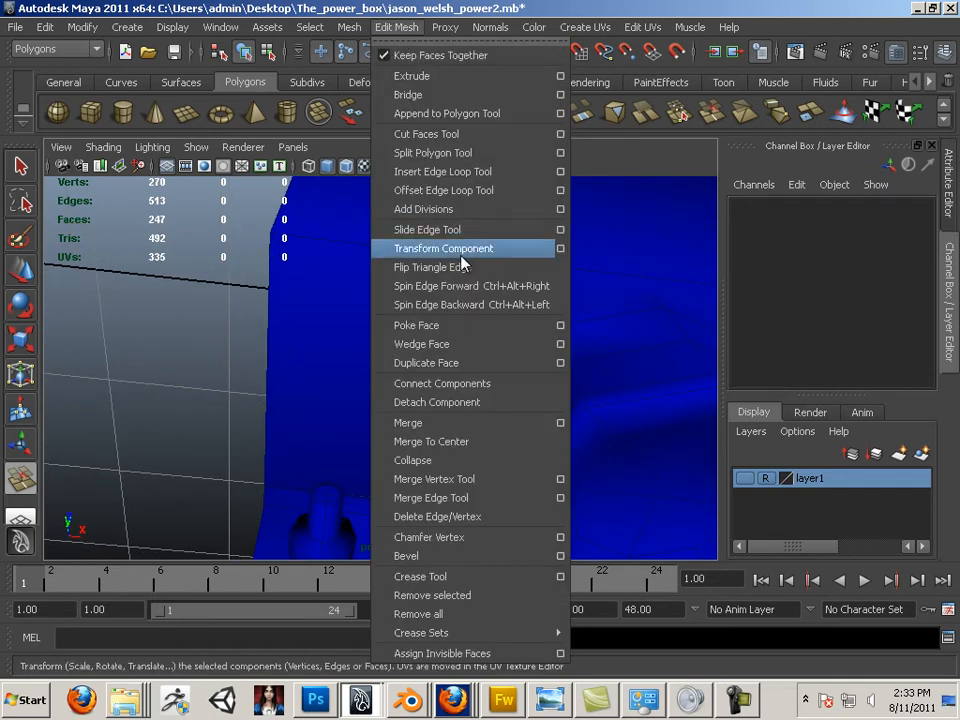
{"action": "left_click", "coordinate": [455, 172]}
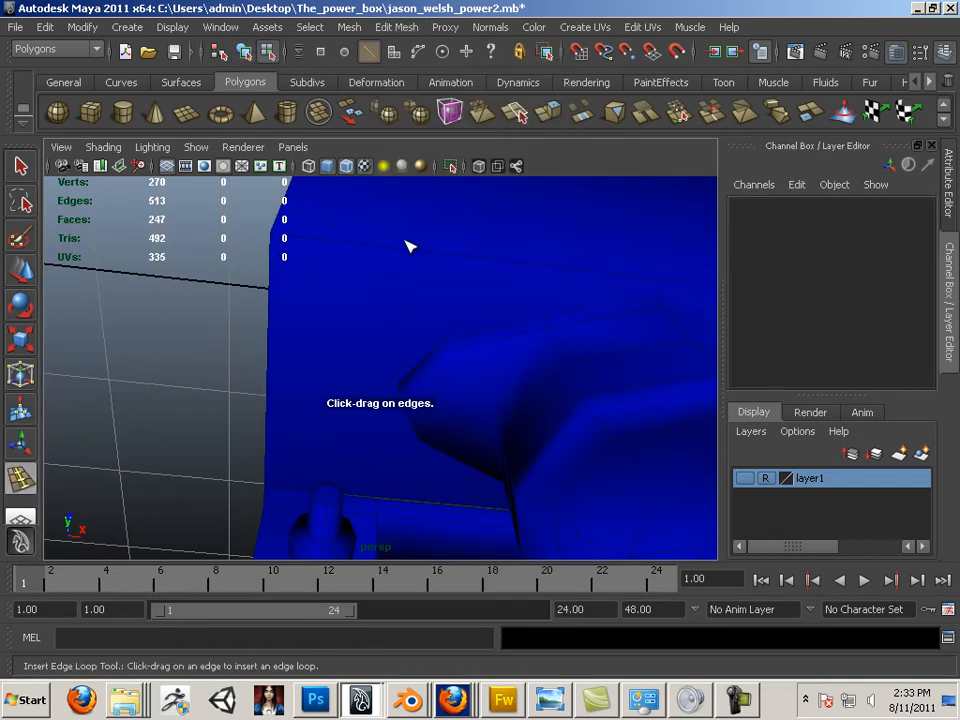
{"action": "left_click", "coordinate": [400, 254]}
{"action": "mouse_move", "coordinate": [400, 254]}
{"action": "left_mouse_down"}
{"action": "mouse_move", "coordinate": [416, 261]}
{"action": "mouse_move", "coordinate": [388, 296]}
{"action": "mouse_move", "coordinate": [284, 293]}
{"action": "left_mouse_up"}
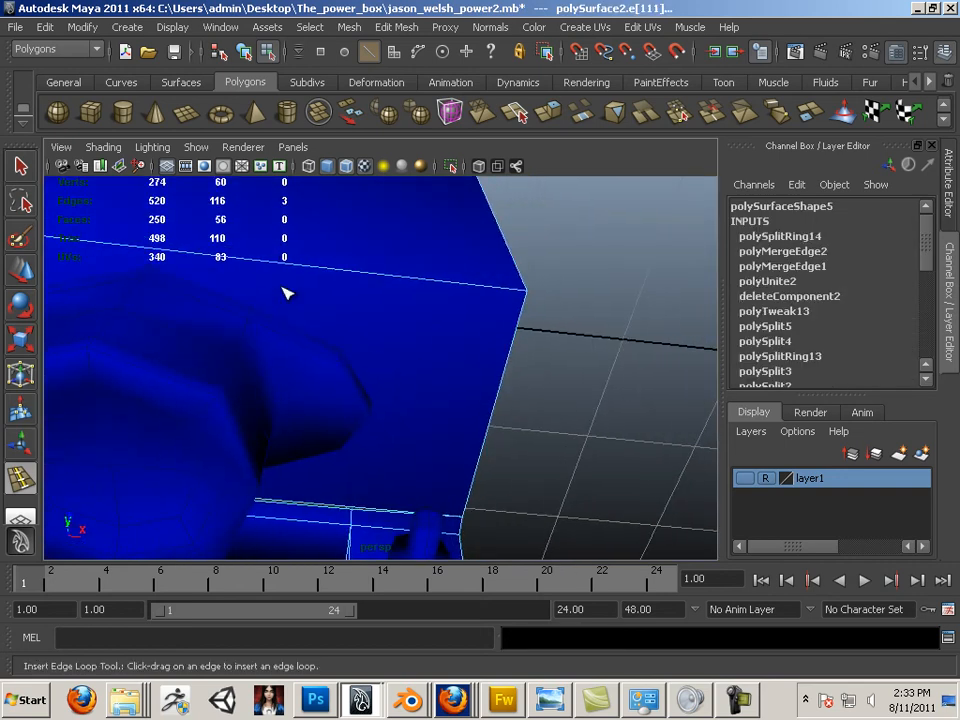
{"action": "left_click_drag", "start_coordinate": [388, 280], "coordinate": [157, 262]}
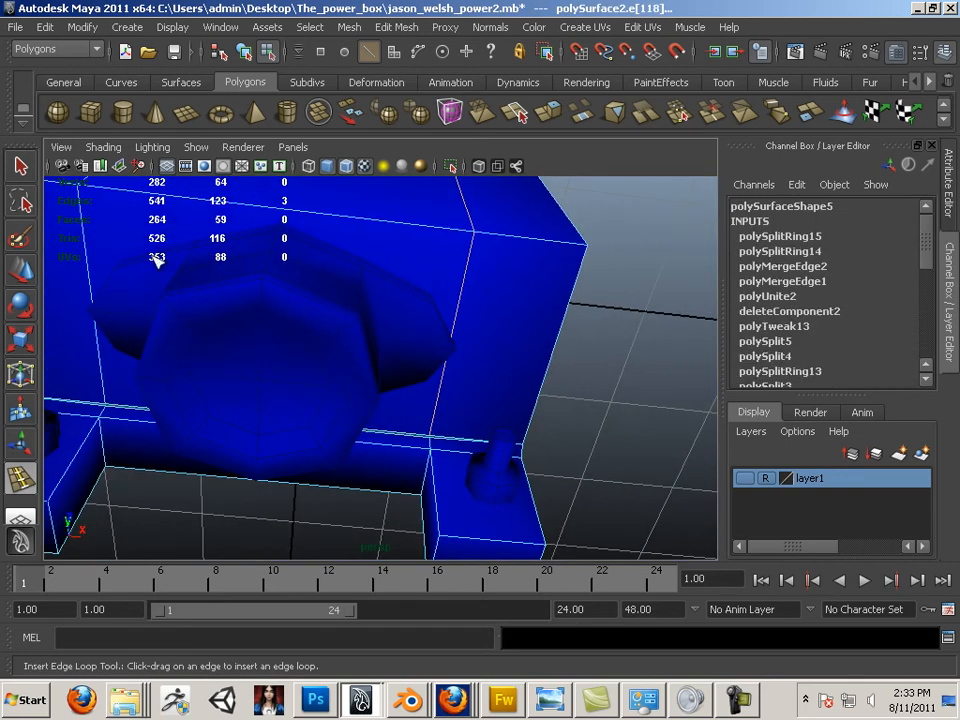
Merge the border edges along the bottom seam between the rear box and the front panel with the Merge Edge Tool.
{"action": "left_click", "coordinate": [22, 275]}
{"action": "left_click_drag", "start_coordinate": [514, 328], "coordinate": [512, 78], "text": "alt"}
{"action": "left_click", "coordinate": [384, 30]}
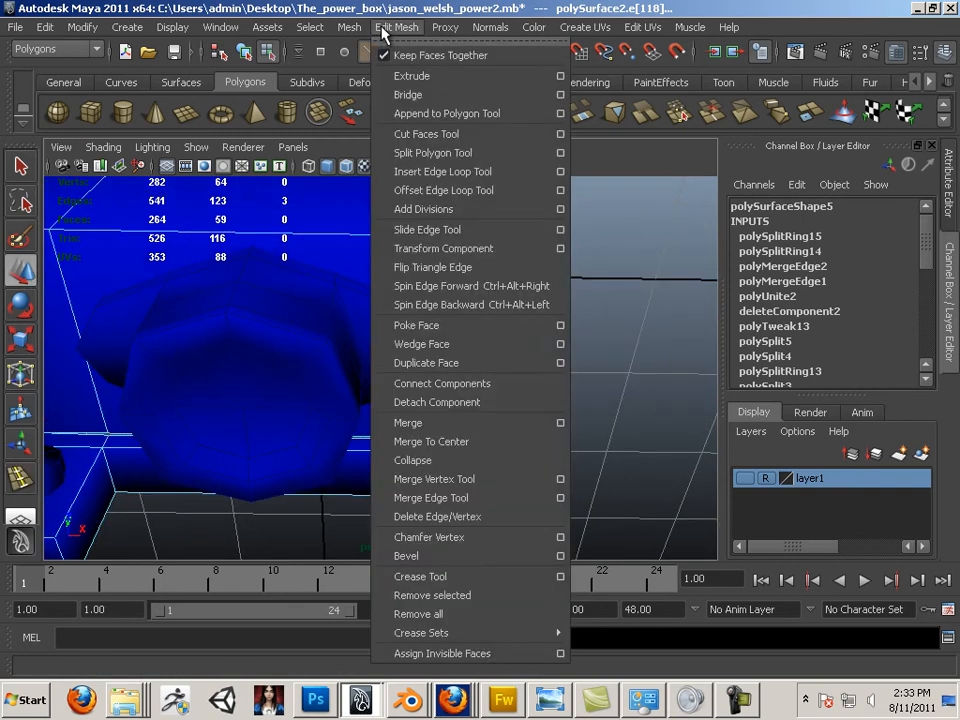
{"action": "left_click", "coordinate": [484, 500]}
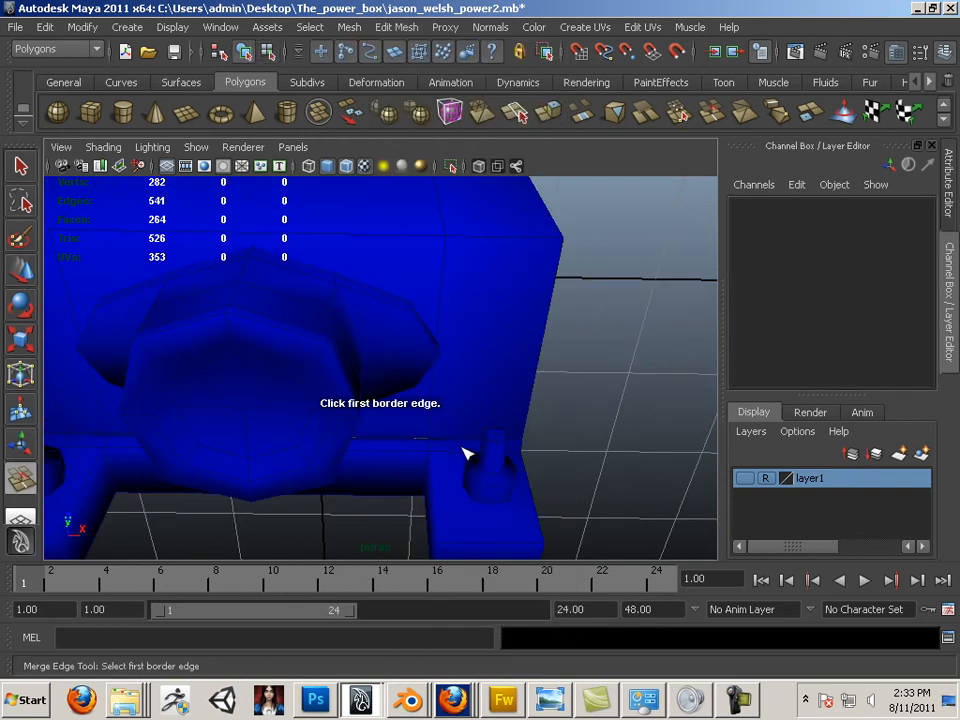
{"action": "left_click", "coordinate": [413, 443]}
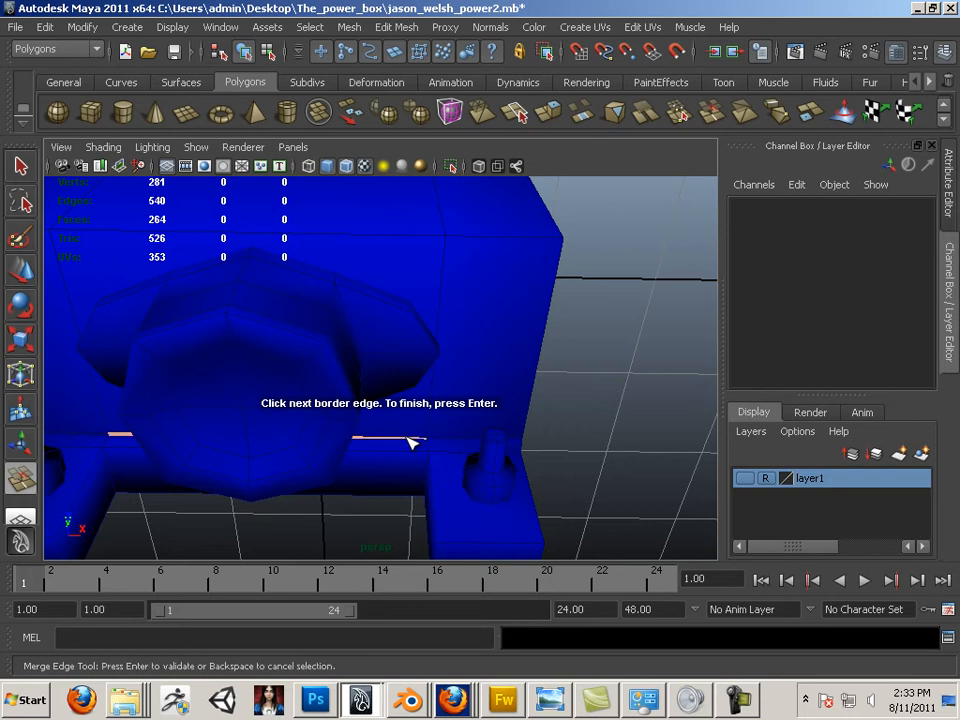
{"action": "key", "text": "Return"}
Merge the border edges along the top seam between the rear box and the front panel.
{"action": "left_click_drag", "start_coordinate": [411, 439], "coordinate": [476, 420], "text": "alt"}
{"action": "right_click_drag", "start_coordinate": [476, 420], "coordinate": [514, 424], "text": "alt"}
{"action": "left_click_drag", "start_coordinate": [514, 424], "coordinate": [410, 430], "text": "alt"}
{"action": "middle_click_drag", "start_coordinate": [410, 430], "coordinate": [384, 526], "text": "alt"}
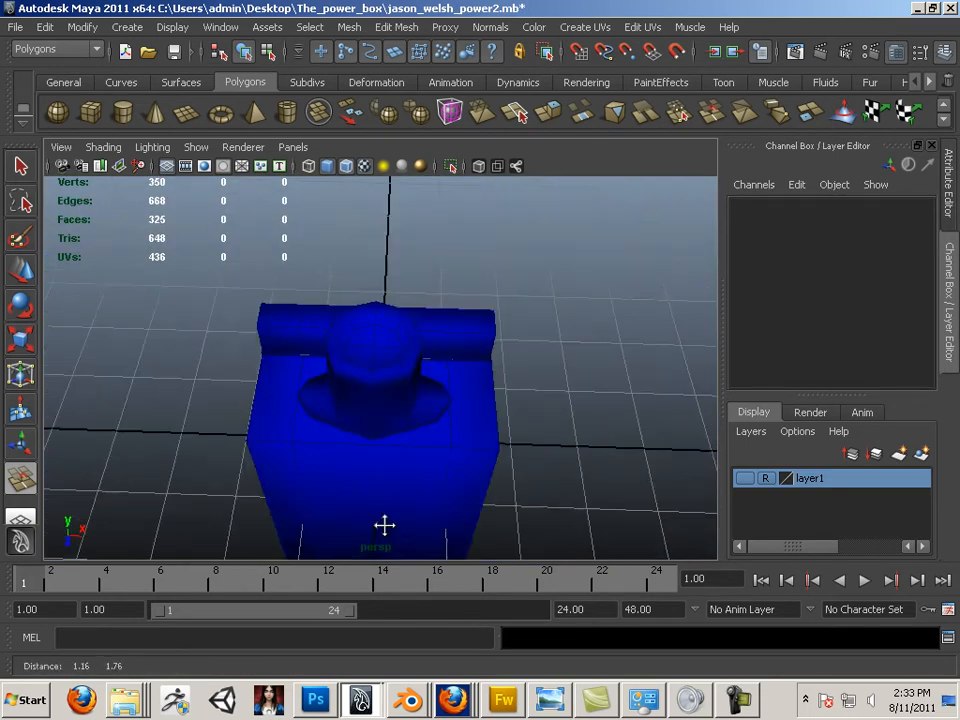
{"action": "left_click_drag", "start_coordinate": [384, 526], "coordinate": [461, 343], "text": "alt"}
{"action": "left_click", "coordinate": [461, 343]}
{"action": "key", "text": "Return"}
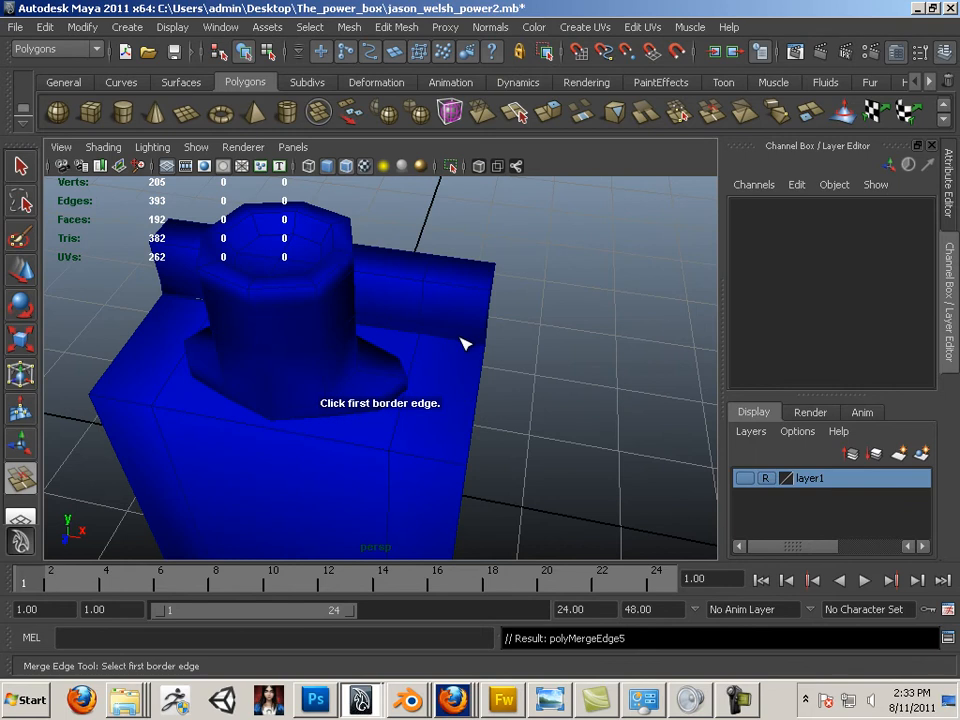
{"action": "left_click_drag", "start_coordinate": [270, 375], "coordinate": [392, 326], "text": "alt"}
{"action": "left_click", "coordinate": [283, 340]}
{"action": "middle_click_drag", "start_coordinate": [392, 326], "coordinate": [446, 229], "text": "alt"}
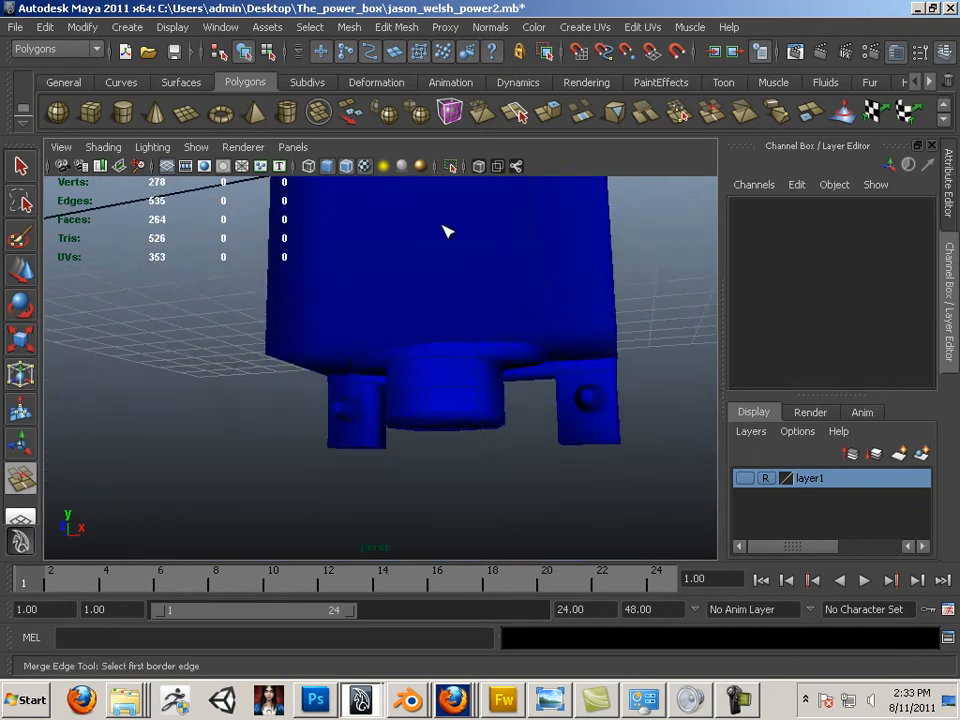
Examine the merged low-poly box from all around and select all its parts to check the wireframe.
{"action": "left_click_drag", "start_coordinate": [446, 229], "coordinate": [506, 407], "text": "alt"}
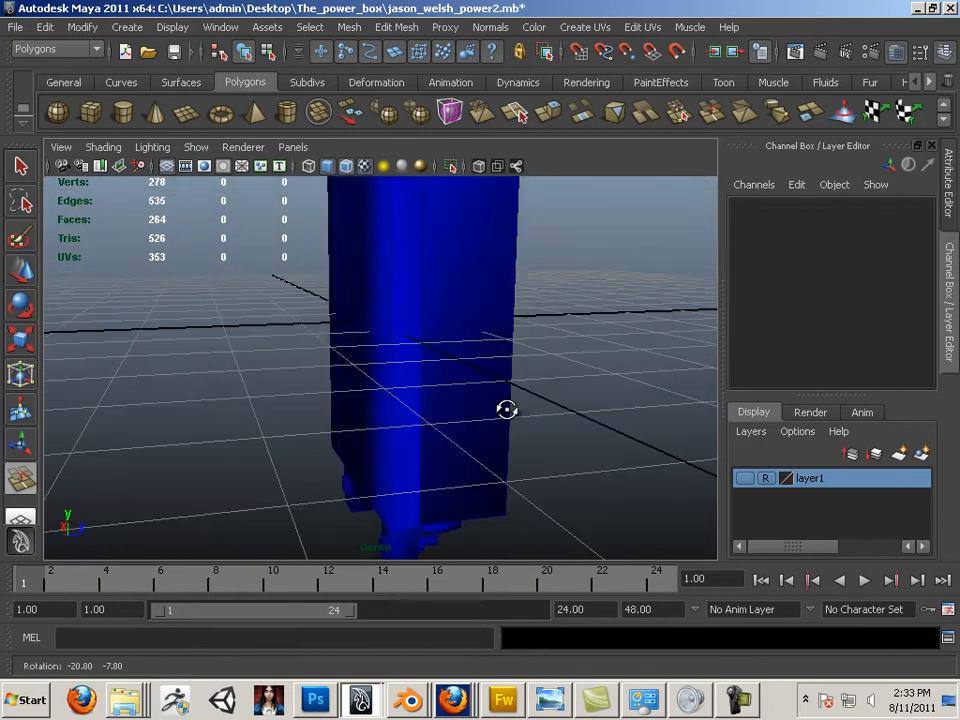
{"action": "right_click_drag", "start_coordinate": [506, 407], "coordinate": [470, 494], "text": "alt"}
{"action": "left_click_drag", "start_coordinate": [470, 494], "coordinate": [51, 256], "text": "alt"}
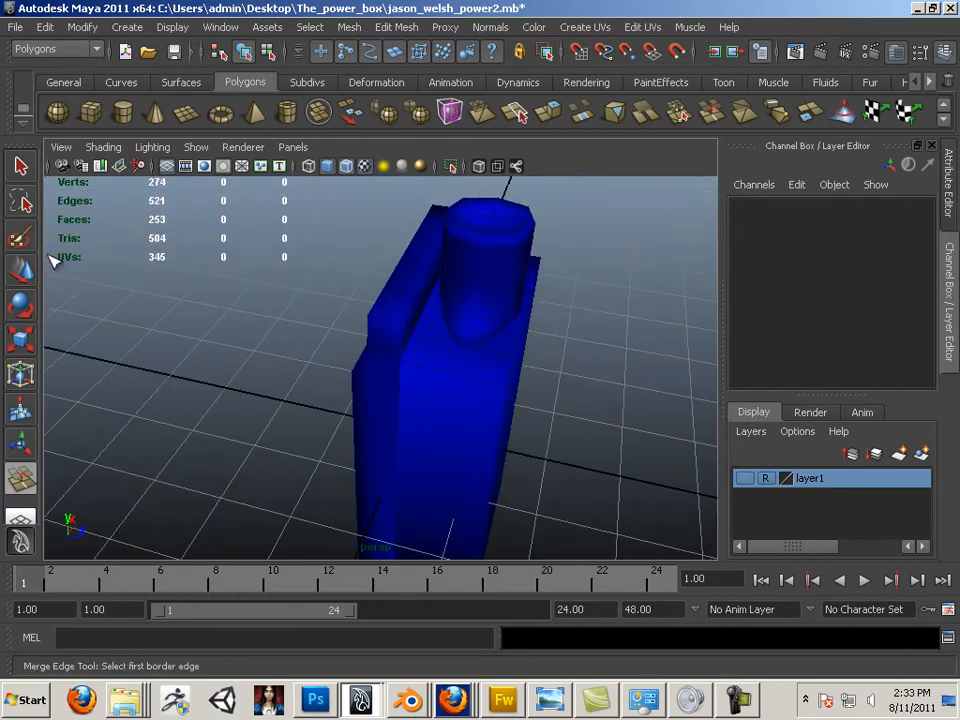
{"action": "left_click", "coordinate": [20, 271]}
{"action": "right_click_drag", "start_coordinate": [468, 390], "coordinate": [418, 399], "text": "alt"}
{"action": "left_click_drag", "start_coordinate": [418, 399], "coordinate": [484, 560], "text": "alt"}
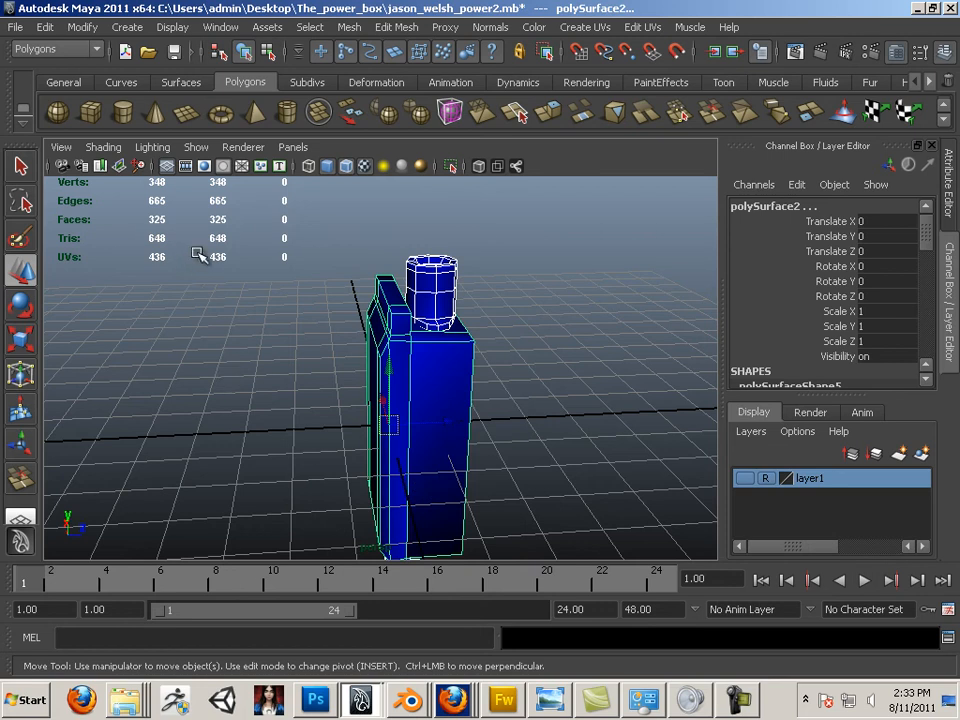
{"action": "middle_click_drag", "start_coordinate": [369, 375], "coordinate": [371, 292], "text": "alt"}
{"action": "left_click_drag", "start_coordinate": [326, 340], "coordinate": [543, 425], "text": "alt"}
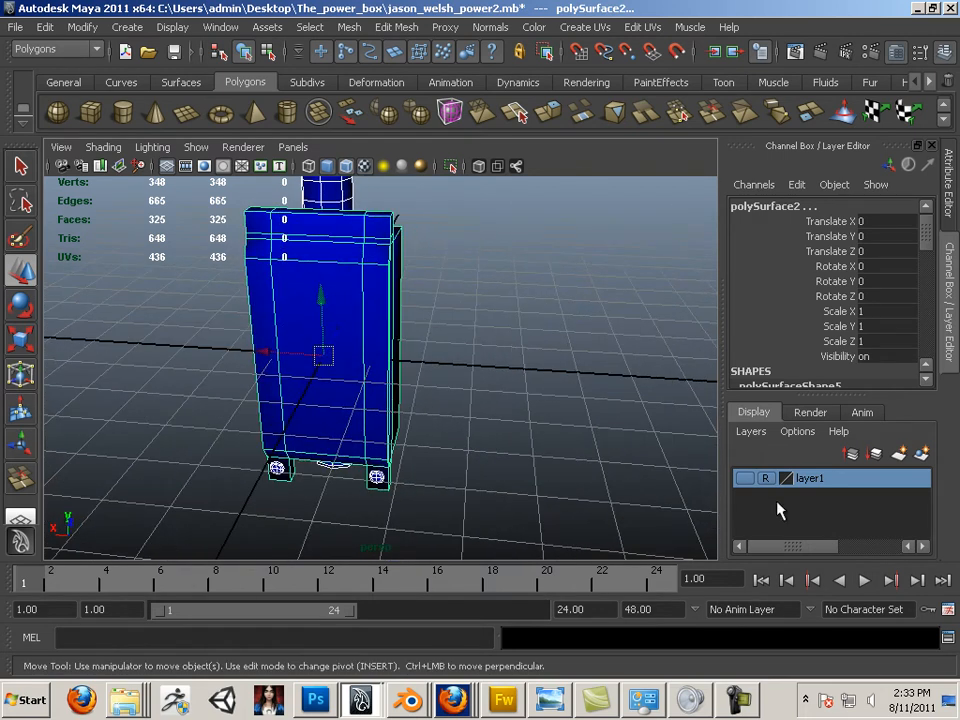
Show the high-poly layer, make its objects selectable, and put the high-poly model in vertex mode with everything framed from the top.
{"action": "left_click", "coordinate": [745, 478]}
{"action": "right_click_drag", "start_coordinate": [583, 426], "coordinate": [439, 392], "text": "alt"}
{"action": "left_click_drag", "start_coordinate": [439, 392], "coordinate": [236, 332], "text": "alt"}
{"action": "left_click", "coordinate": [437, 410]}
{"action": "right_click_drag", "start_coordinate": [236, 332], "coordinate": [340, 338], "text": "alt"}
{"action": "left_click", "coordinate": [385, 337]}
{"action": "left_click_drag", "start_coordinate": [340, 338], "coordinate": [357, 434], "text": "alt"}
{"action": "key", "text": "a"}
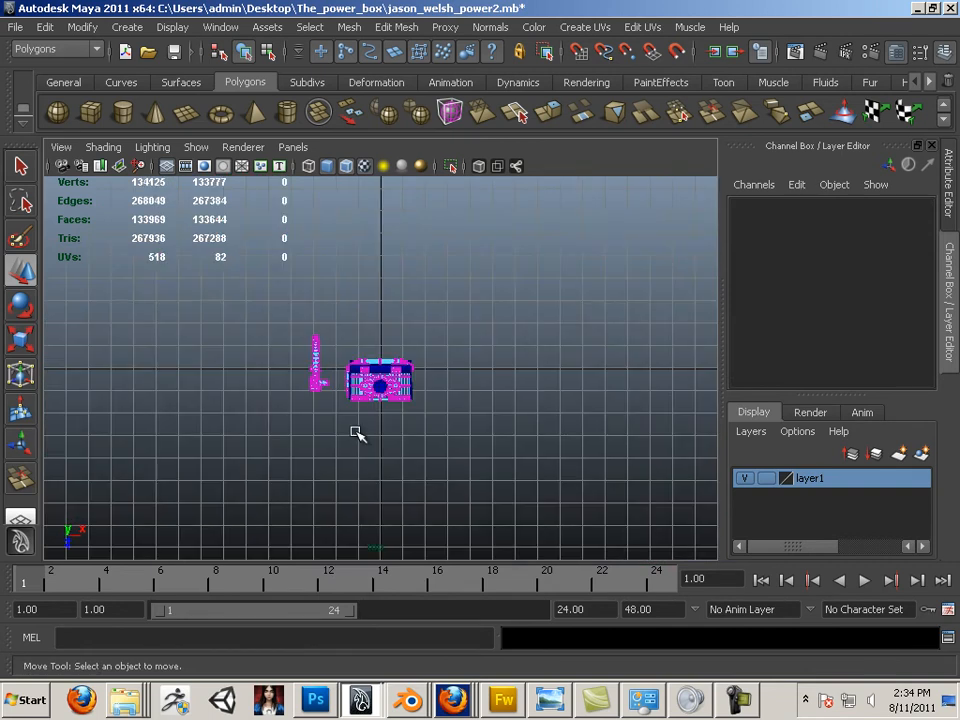
Select the whole high-poly bolt by its end vertices and move it along negative X, clear of the narrow part beside the box.
{"action": "scroll", "coordinate": [355, 434], "scroll_direction": "up", "scroll_amount": 8}
{"action": "scroll", "coordinate": [289, 417], "scroll_direction": "down", "scroll_amount": 5}
{"action": "middle_click_drag", "start_coordinate": [289, 413], "coordinate": [332, 354], "text": "alt"}
{"action": "scroll", "coordinate": [330, 385], "scroll_direction": "up", "scroll_amount": 3}
{"action": "scroll", "coordinate": [264, 388], "scroll_direction": "up", "scroll_amount": 4}
{"action": "scroll", "coordinate": [466, 370], "scroll_direction": "down", "scroll_amount": 2}
{"action": "scroll", "coordinate": [466, 370], "scroll_direction": "up", "scroll_amount": 3}
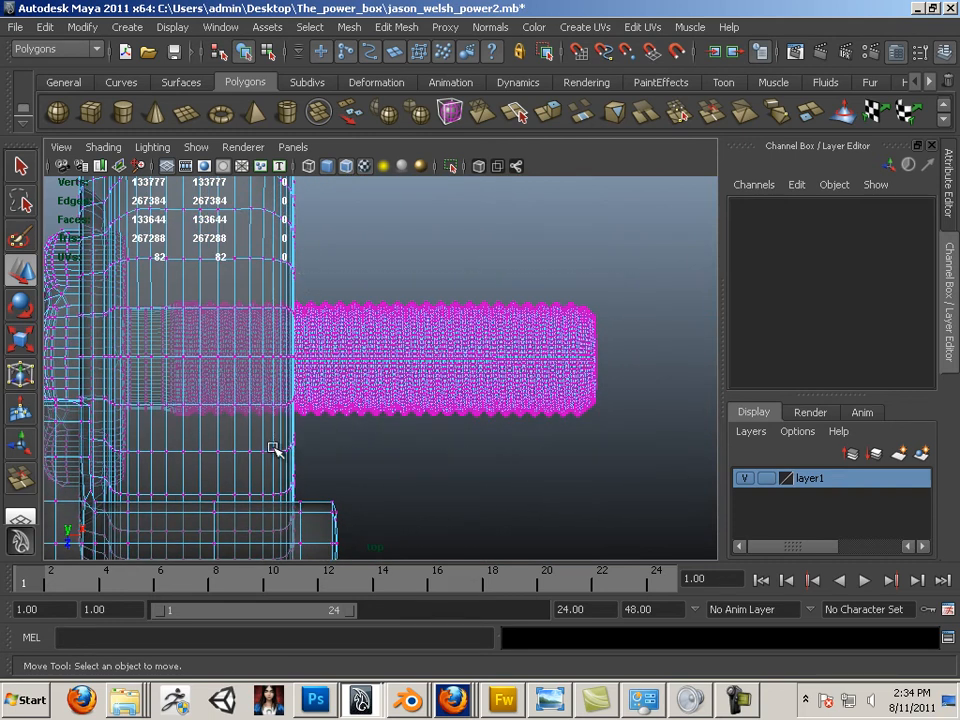
{"action": "left_click_drag", "start_coordinate": [275, 450], "coordinate": [640, 285]}
{"action": "right_click_drag", "start_coordinate": [404, 361], "coordinate": [409, 410]}
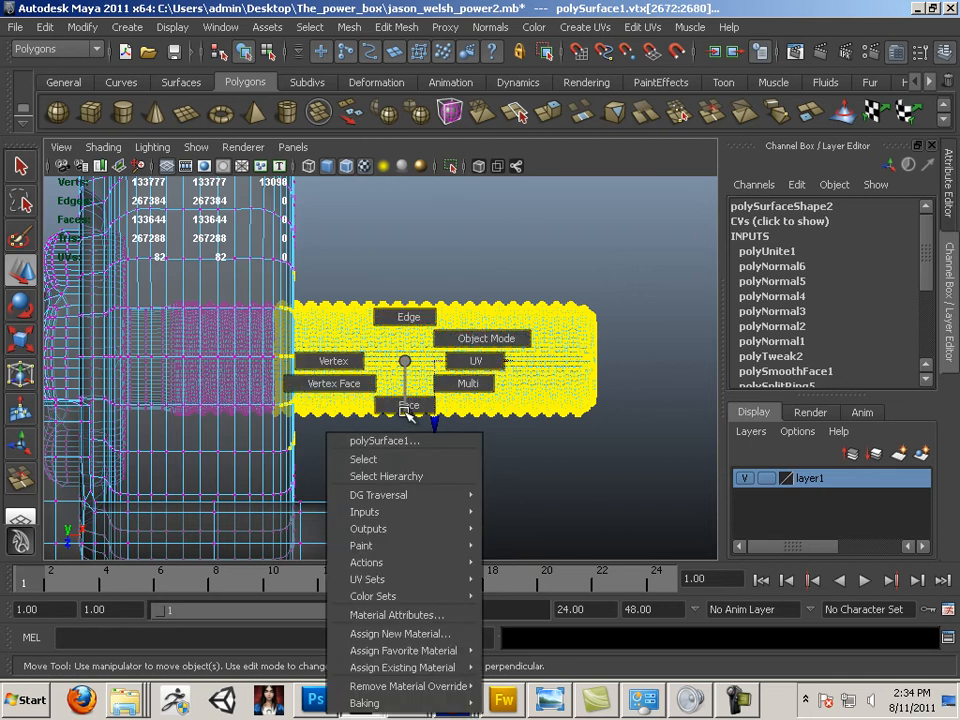
{"action": "right_click_drag", "start_coordinate": [478, 357], "coordinate": [440, 360]}
{"action": "left_click_drag", "start_coordinate": [621, 317], "coordinate": [540, 412]}
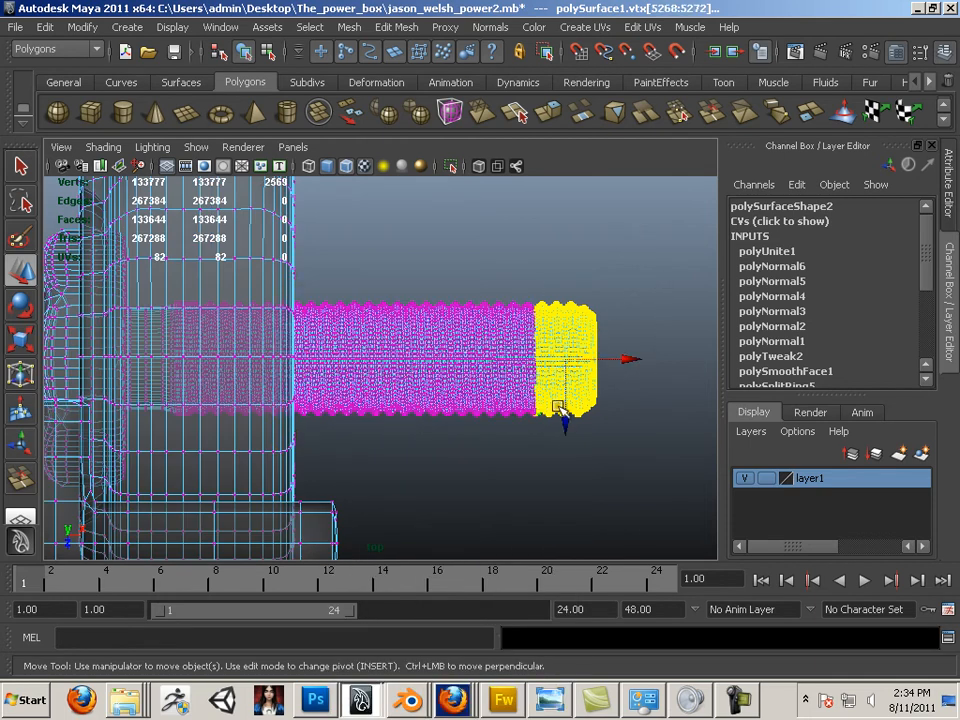
{"action": "right_click_drag", "start_coordinate": [556, 392], "coordinate": [545, 505], "text": "ctrl"}
{"action": "middle_click_drag", "start_coordinate": [463, 381], "coordinate": [666, 379], "text": "alt"}
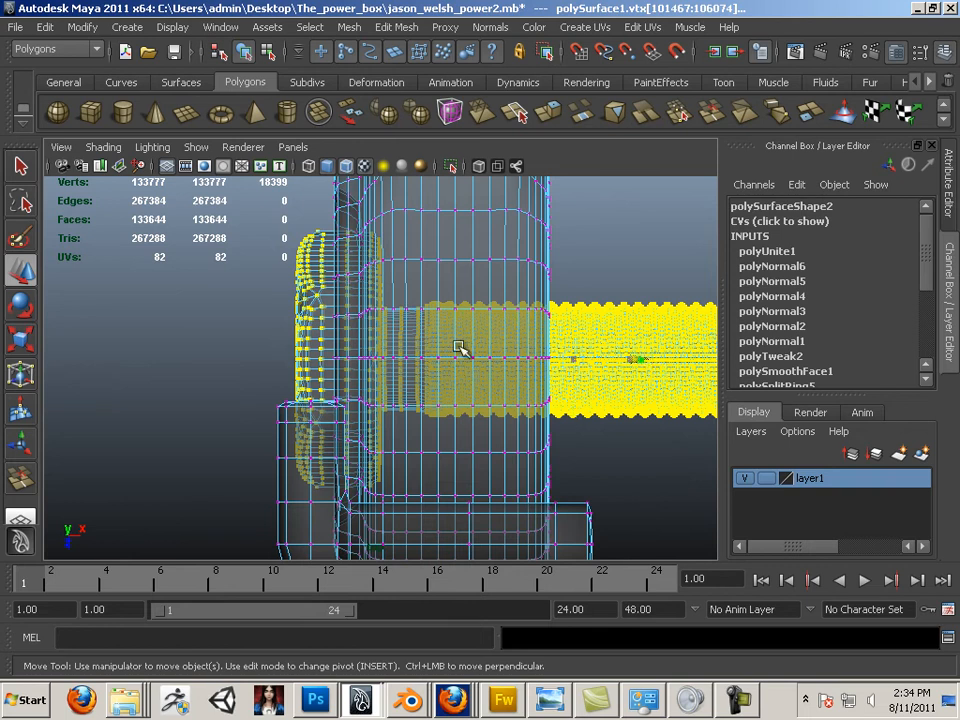
{"action": "middle_click_drag", "start_coordinate": [459, 347], "coordinate": [88, 407]}
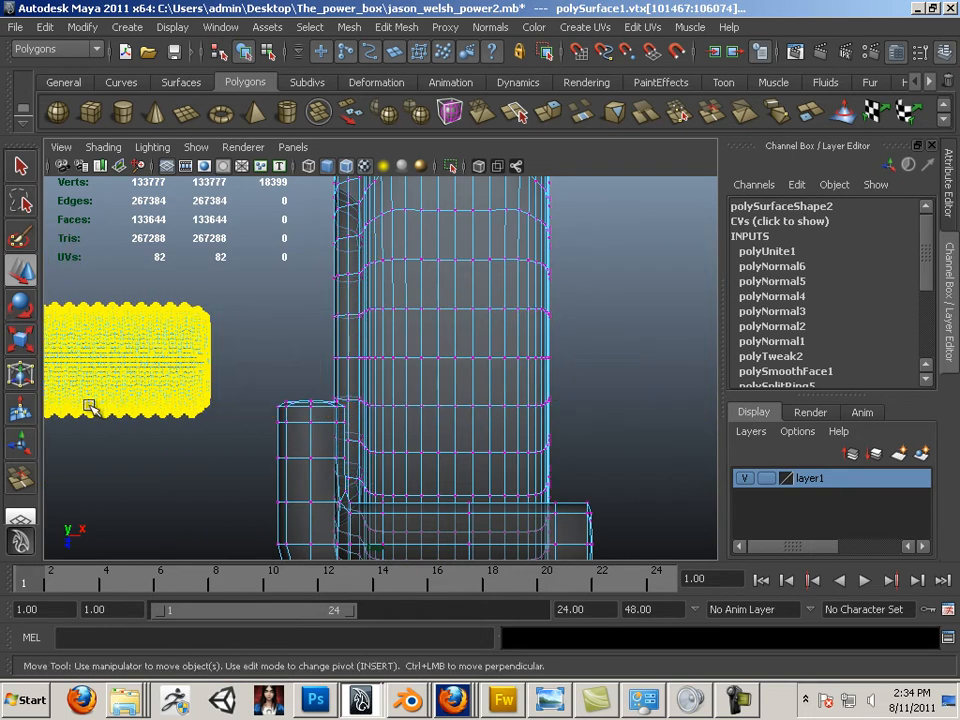
Delete the faces of most of the high-poly bolt's threaded shaft, keeping a short threaded stub by the head, and return to object mode.
{"action": "middle_click_drag", "start_coordinate": [146, 414], "coordinate": [466, 409], "text": "alt"}
{"action": "middle_click_drag", "start_coordinate": [238, 360], "coordinate": [237, 355], "text": "alt"}
{"action": "right_click", "coordinate": [235, 353]}
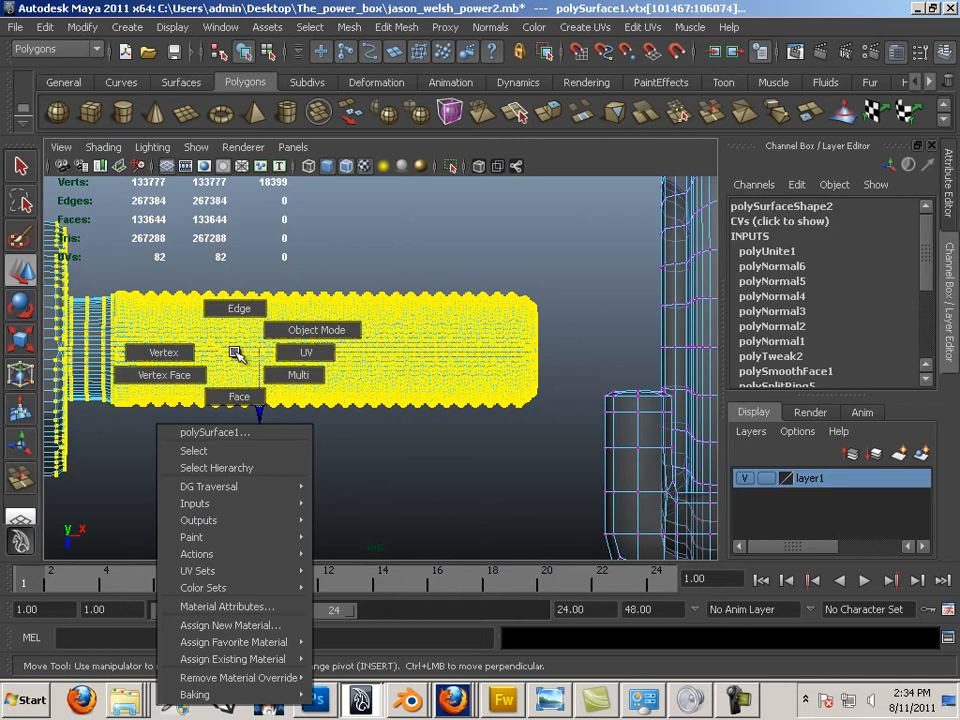
{"action": "right_click_drag", "start_coordinate": [238, 386], "coordinate": [238, 392]}
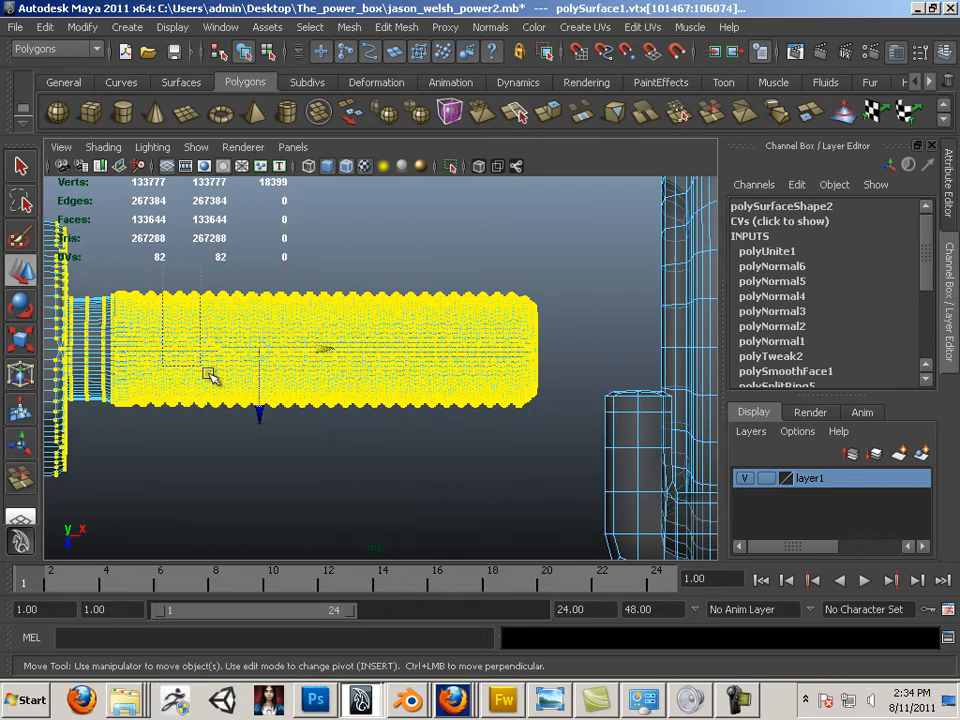
{"action": "left_click_drag", "start_coordinate": [160, 257], "coordinate": [578, 482]}
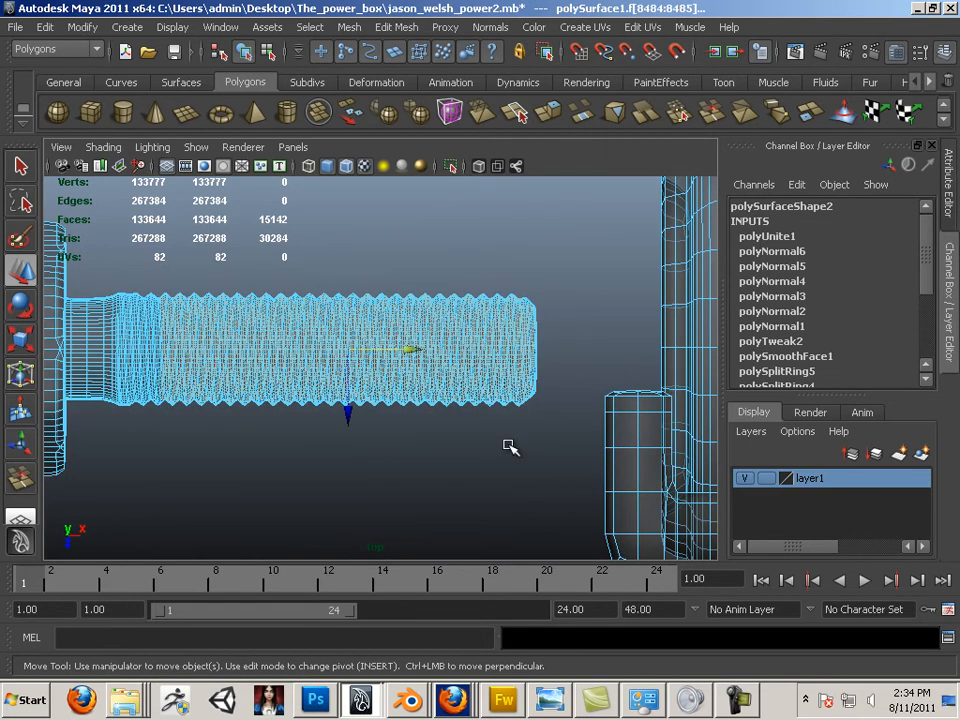
{"action": "key", "text": "Delete"}
{"action": "right_click_drag", "start_coordinate": [127, 340], "coordinate": [184, 309]}
{"action": "left_click", "coordinate": [125, 342]}
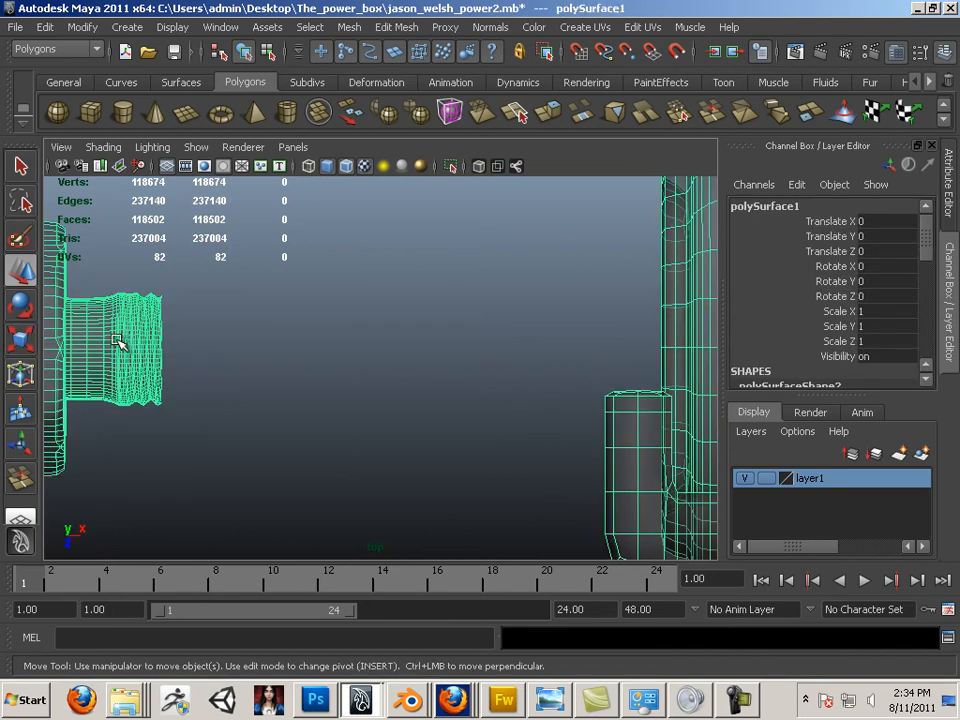
Select the whole shortened bolt from its stub vertices and move it along positive X back into the handle's round end.
{"action": "right_click_drag", "start_coordinate": [128, 341], "coordinate": [80, 341]}
{"action": "left_click_drag", "start_coordinate": [212, 279], "coordinate": [109, 400]}
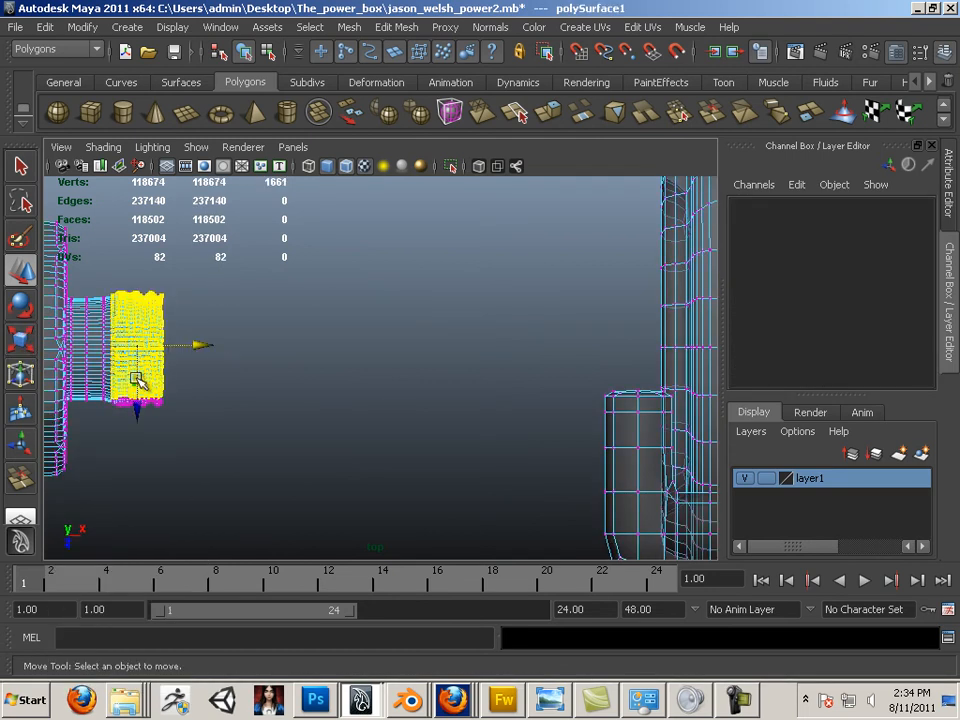
{"action": "right_click_drag", "start_coordinate": [140, 380], "coordinate": [124, 491], "text": "ctrl"}
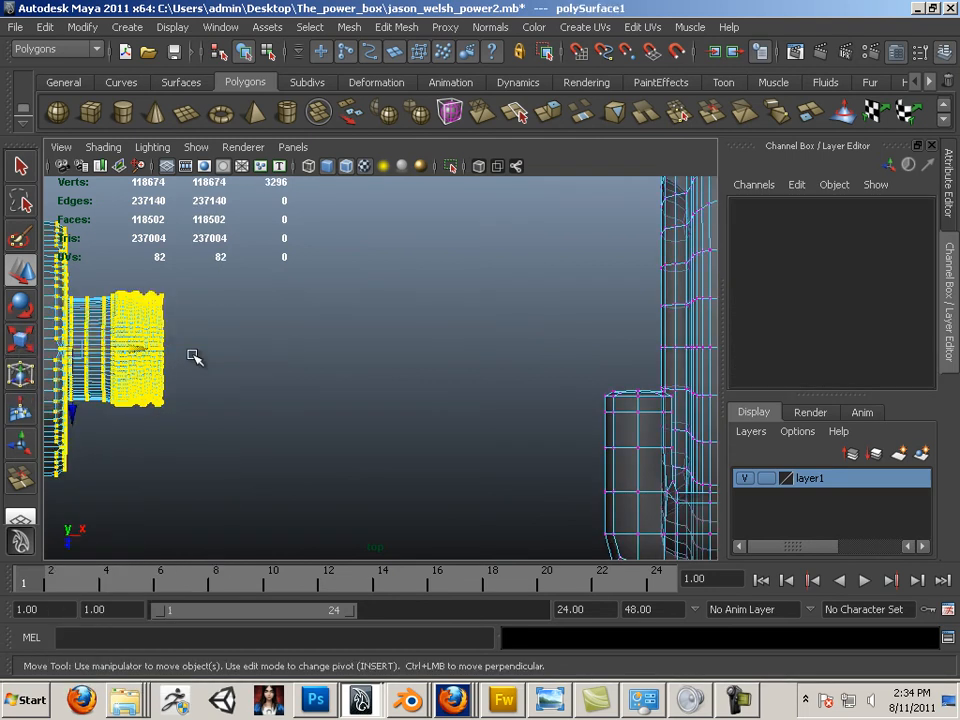
{"action": "middle_click_drag", "start_coordinate": [146, 349], "coordinate": [372, 363], "text": "alt"}
{"action": "left_click_drag", "start_coordinate": [371, 363], "coordinate": [659, 386]}
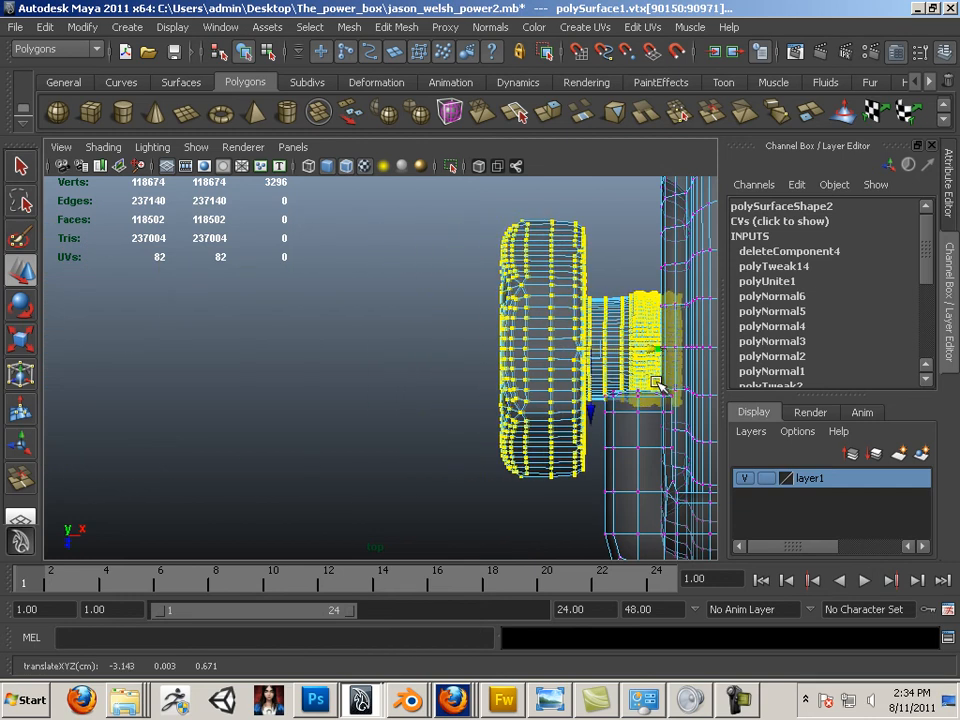
{"action": "middle_click_drag", "start_coordinate": [659, 384], "coordinate": [347, 394], "text": "alt"}
{"action": "left_click_drag", "start_coordinate": [340, 360], "coordinate": [460, 375]}
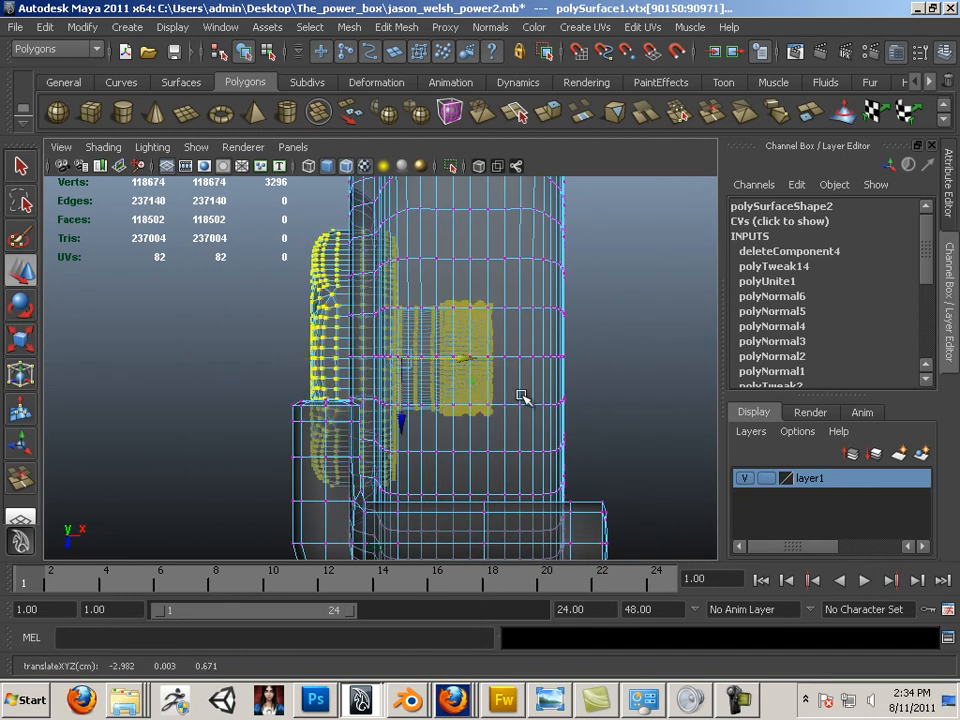
{"action": "left_click", "coordinate": [593, 417]}
Examine the shortened bolt, the handle and the L-shaped rods in the perspective view with the high-poly model in object mode.
{"action": "middle_click_drag", "start_coordinate": [577, 429], "coordinate": [519, 331], "text": "alt"}
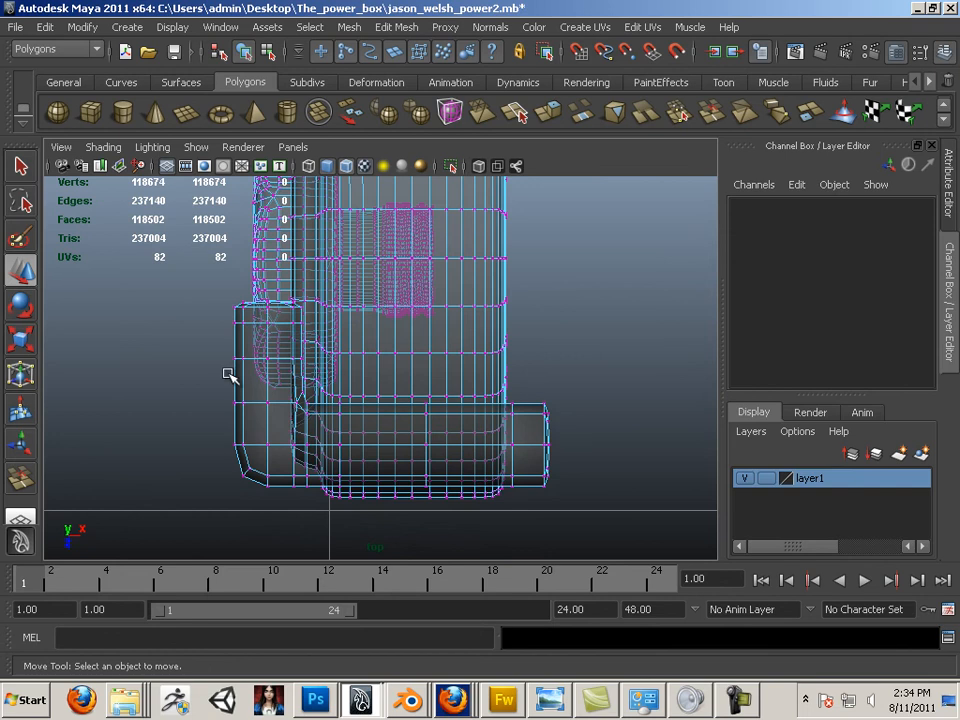
{"action": "scroll", "coordinate": [298, 368], "scroll_direction": "down", "scroll_amount": 9}
{"action": "scroll", "coordinate": [277, 366], "scroll_direction": "up", "scroll_amount": 5}
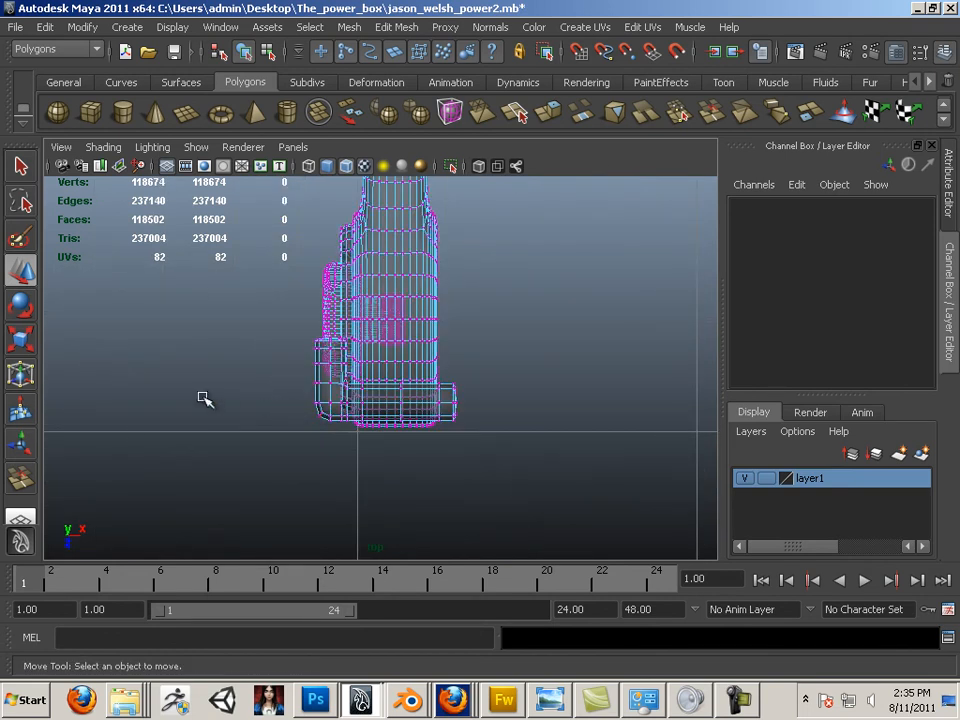
{"action": "scroll", "coordinate": [186, 400], "scroll_direction": "up", "scroll_amount": 5}
{"action": "scroll", "coordinate": [186, 400], "scroll_direction": "down", "scroll_amount": 5}
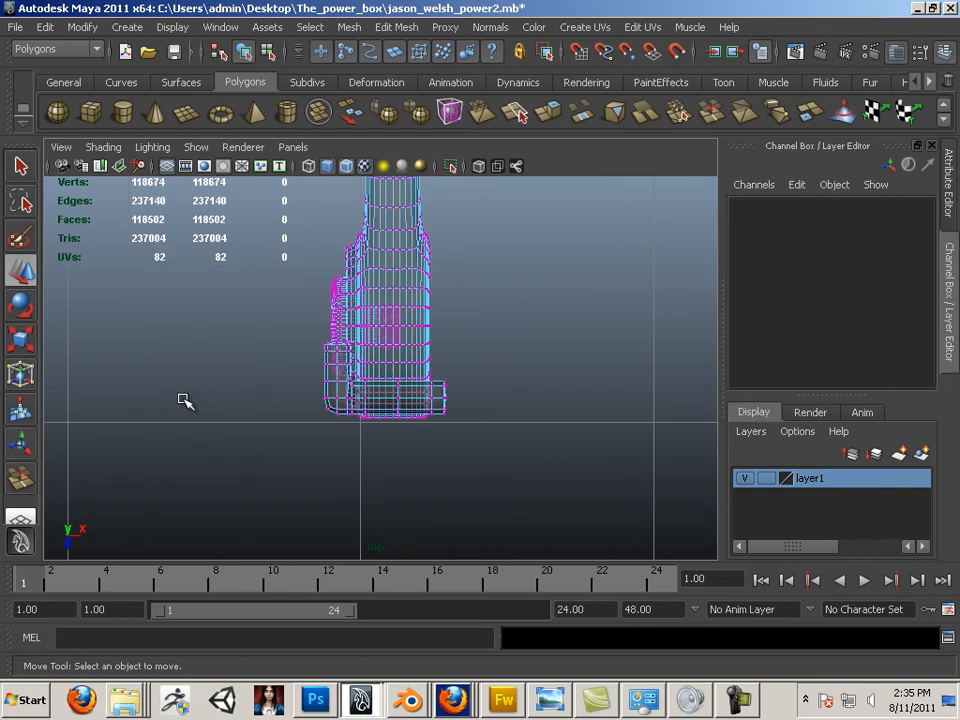
{"action": "key", "text": "space"}
{"action": "key", "text": "space"}
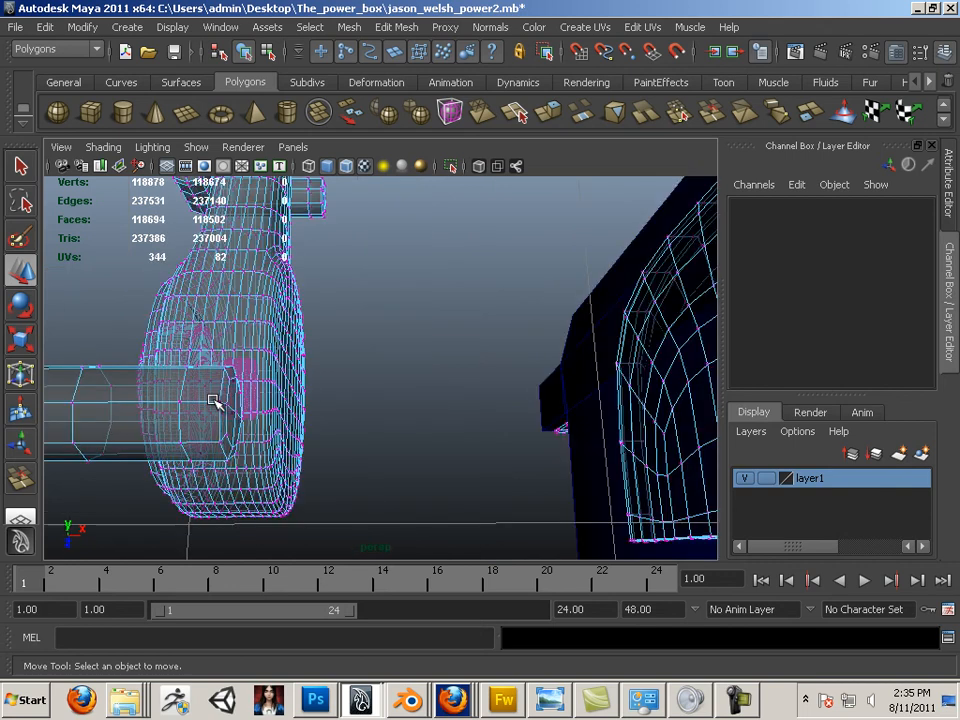
{"action": "left_click_drag", "start_coordinate": [69, 375], "coordinate": [204, 336], "text": "alt"}
{"action": "scroll", "coordinate": [204, 336], "scroll_direction": "down", "scroll_amount": 2}
{"action": "mouse_move", "coordinate": [204, 336]}
{"action": "middle_mouse_down", "text": "alt"}
{"action": "mouse_move", "coordinate": [219, 377]}
{"action": "mouse_move", "coordinate": [210, 356]}
{"action": "middle_mouse_up", "text": "alt"}
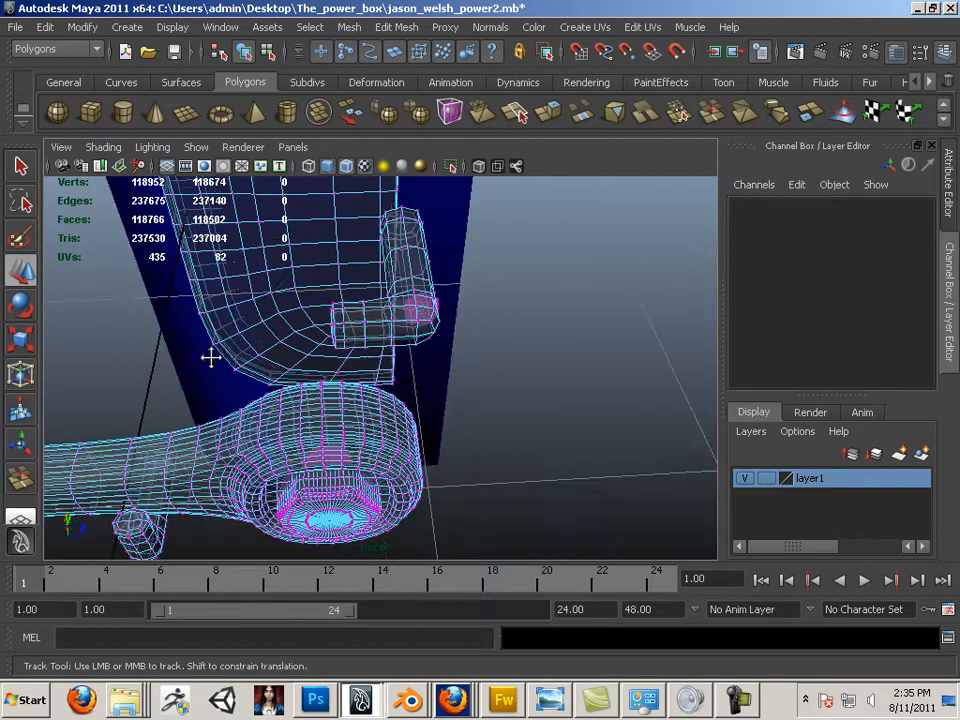
{"action": "left_click_drag", "start_coordinate": [210, 356], "coordinate": [266, 356], "text": "alt"}
{"action": "right_click", "coordinate": [543, 333]}
{"action": "left_click", "coordinate": [543, 333]}
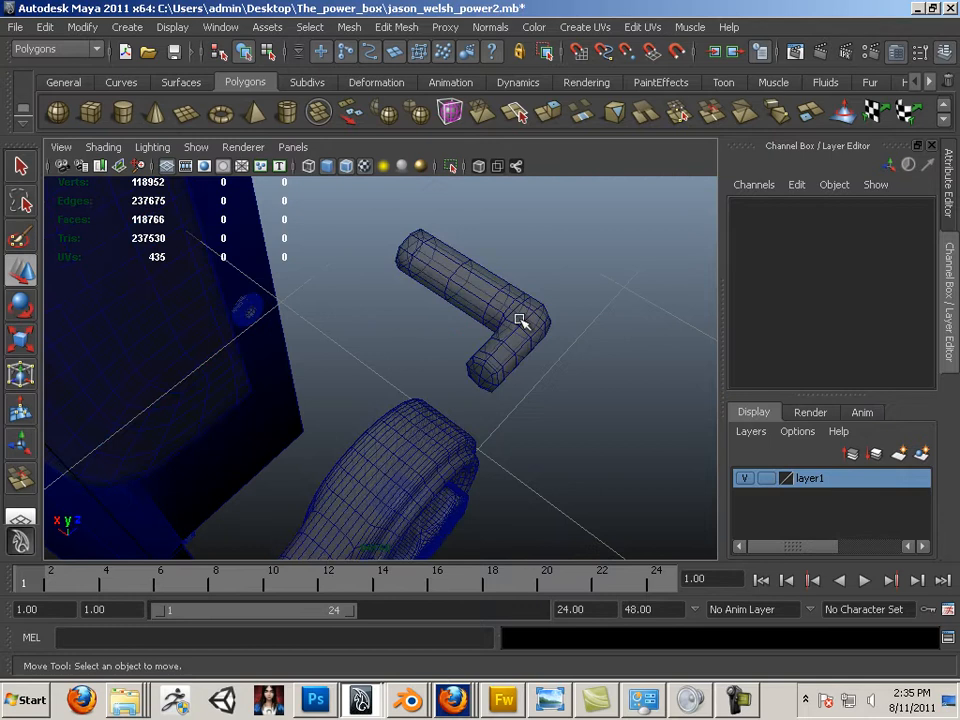
{"action": "left_click_drag", "start_coordinate": [499, 333], "coordinate": [494, 294], "text": "alt"}
{"action": "middle_click_drag", "start_coordinate": [494, 294], "coordinate": [545, 215], "text": "alt"}
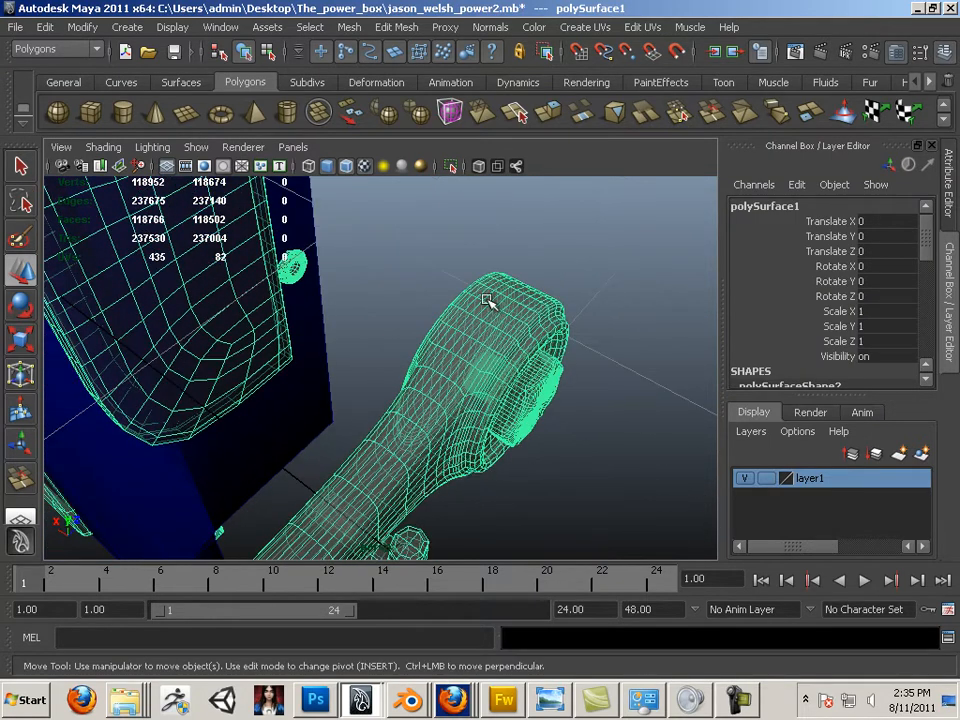
{"action": "left_click_drag", "start_coordinate": [485, 312], "coordinate": [492, 362], "text": "alt"}
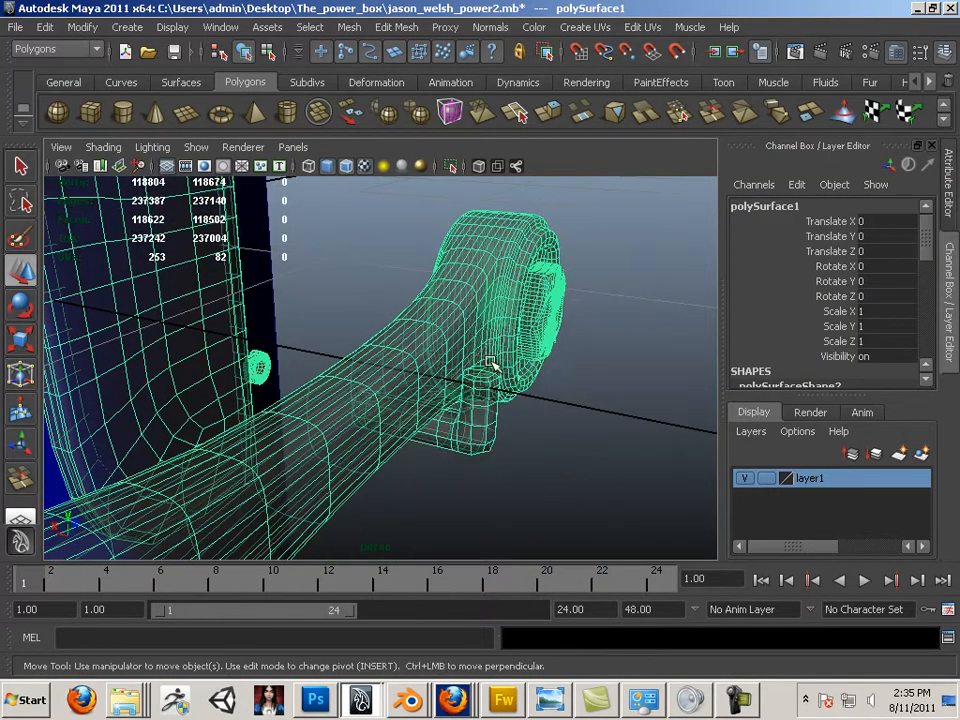
Select both L-shaped rods near the handle by their vertices and move them along Z, clear of the handle.
{"action": "right_click_drag", "start_coordinate": [477, 433], "coordinate": [438, 364]}
{"action": "left_click", "coordinate": [486, 424]}
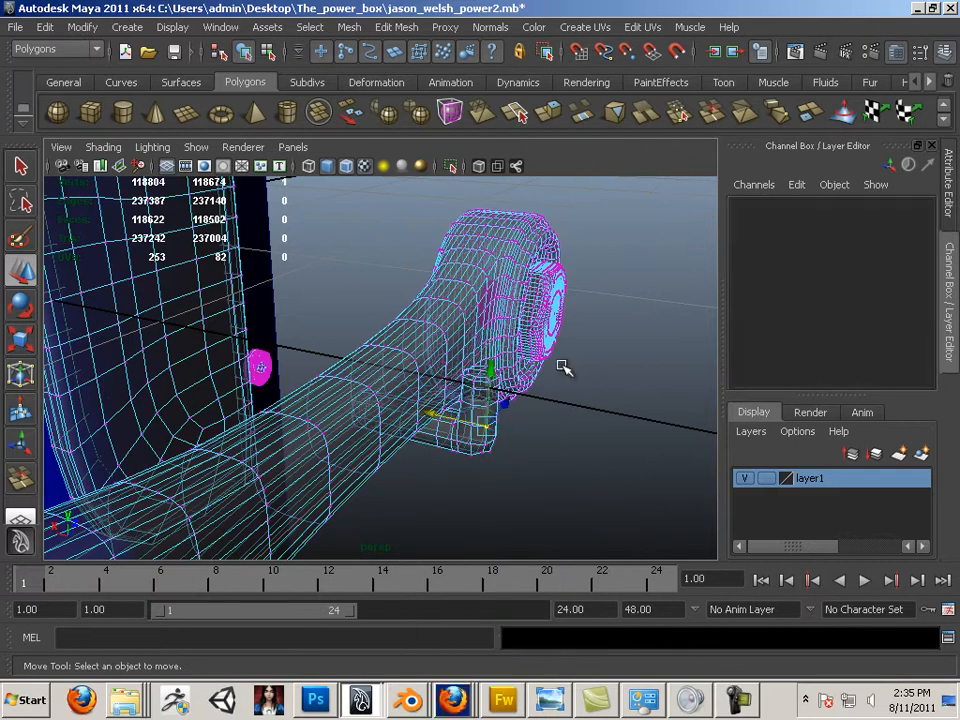
{"action": "left_click_drag", "start_coordinate": [564, 369], "coordinate": [510, 362], "text": "alt"}
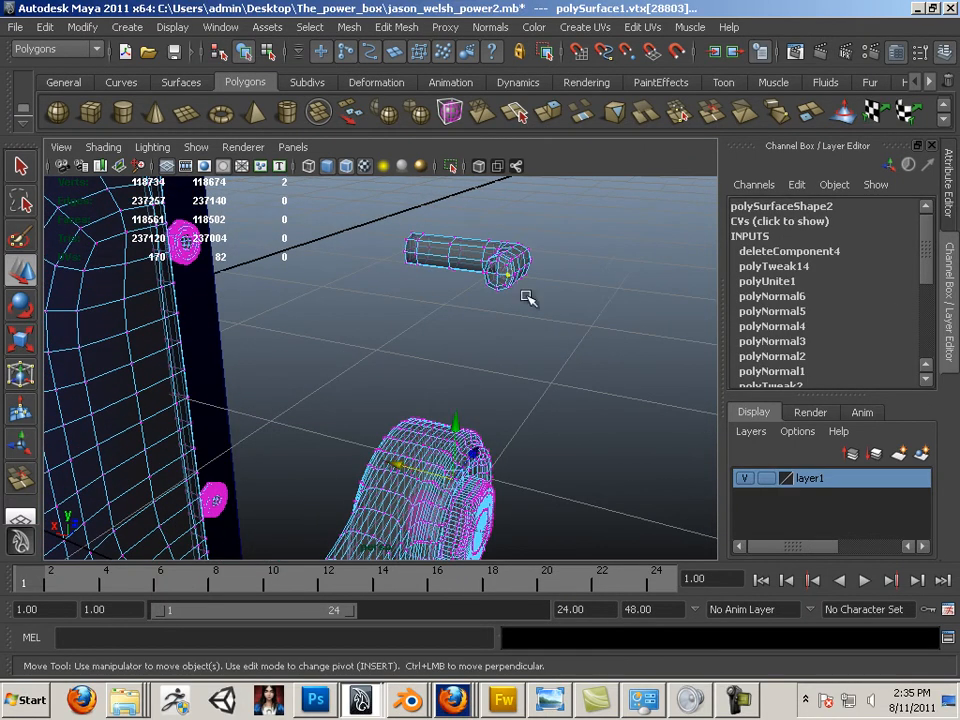
{"action": "right_click_drag", "start_coordinate": [502, 286], "coordinate": [456, 399], "text": "ctrl"}
{"action": "left_click_drag", "start_coordinate": [579, 390], "coordinate": [409, 400], "text": "alt"}
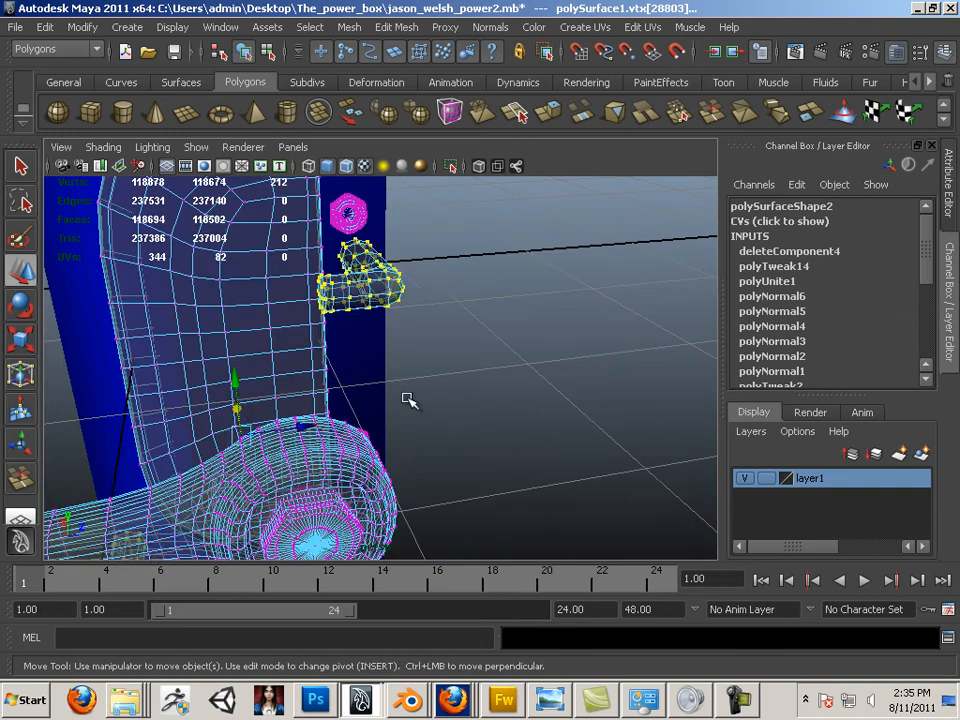
{"action": "left_click_drag", "start_coordinate": [305, 428], "coordinate": [731, 407]}
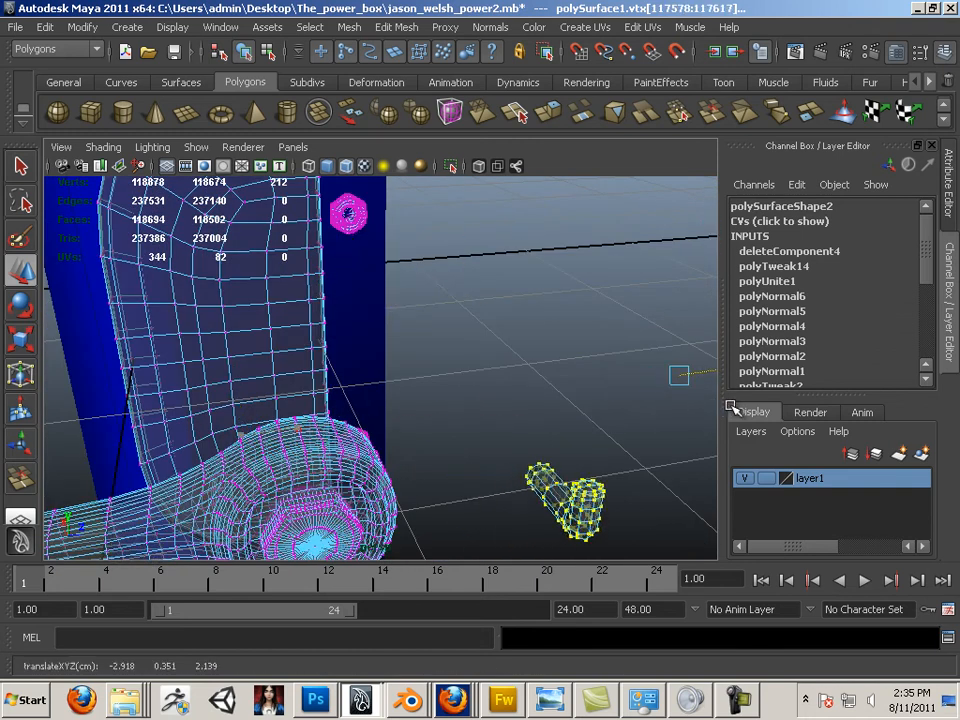
{"action": "left_click", "coordinate": [515, 391]}
Create a polygon cube and move it along X to about -2.898 so it sits around the high-poly handle.
{"action": "left_click_drag", "start_coordinate": [515, 391], "coordinate": [420, 386], "text": "alt"}
{"action": "middle_click_drag", "start_coordinate": [420, 386], "coordinate": [482, 302], "text": "alt"}
{"action": "mouse_move", "coordinate": [482, 302]}
{"action": "left_mouse_down", "text": "alt"}
{"action": "mouse_move", "coordinate": [489, 311]}
{"action": "mouse_move", "coordinate": [585, 318]}
{"action": "mouse_move", "coordinate": [510, 315]}
{"action": "mouse_move", "coordinate": [498, 305]}
{"action": "left_mouse_up", "text": "alt"}
{"action": "middle_click_drag", "start_coordinate": [498, 305], "coordinate": [610, 335], "text": "alt"}
{"action": "left_click_drag", "start_coordinate": [610, 335], "coordinate": [423, 301], "text": "alt"}
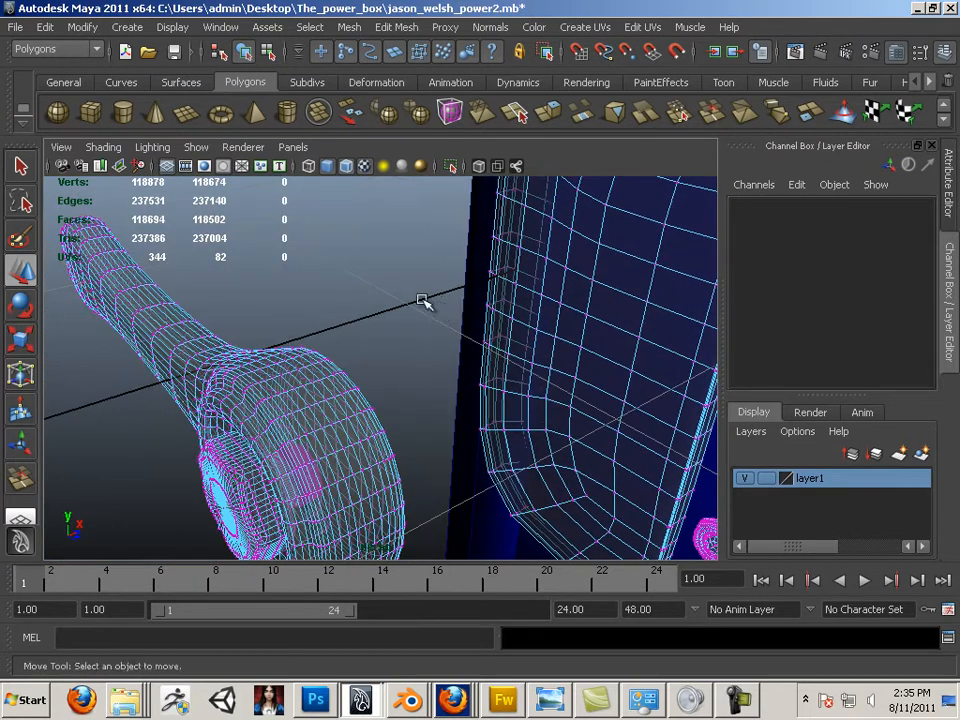
{"action": "left_click", "coordinate": [90, 120]}
{"action": "left_click_drag", "start_coordinate": [529, 321], "coordinate": [586, 312], "text": "alt"}
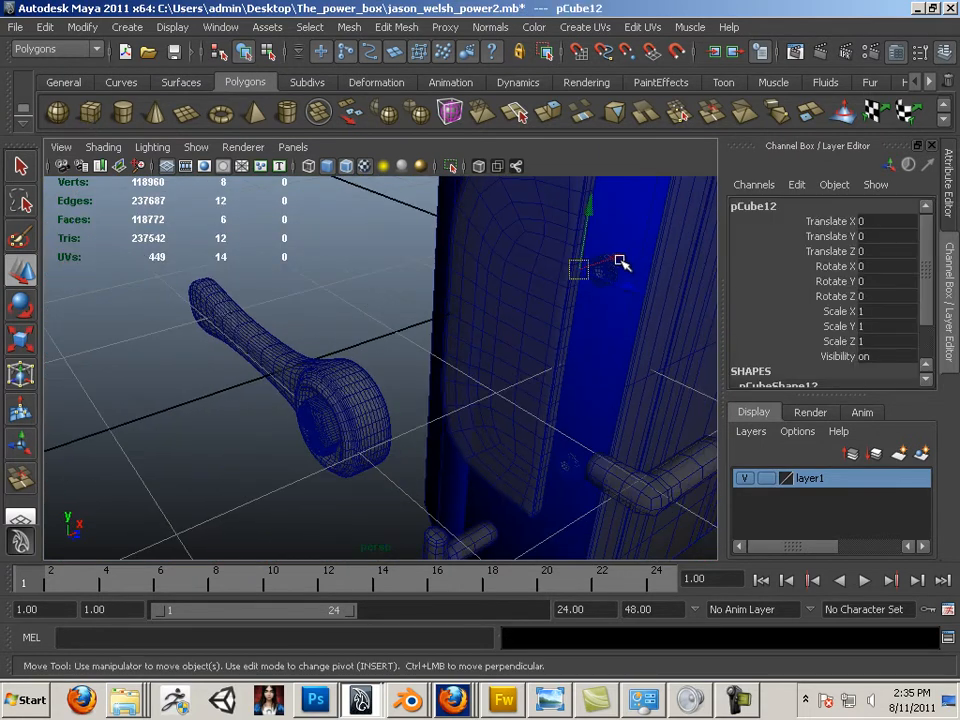
{"action": "key", "text": "f"}
{"action": "left_click_drag", "start_coordinate": [411, 321], "coordinate": [556, 361]}
Scale the cube to about 0.312 in X, 0.586 in Y and 2.007 in Z to approximate the handle's proportions.
{"action": "left_click", "coordinate": [33, 343]}
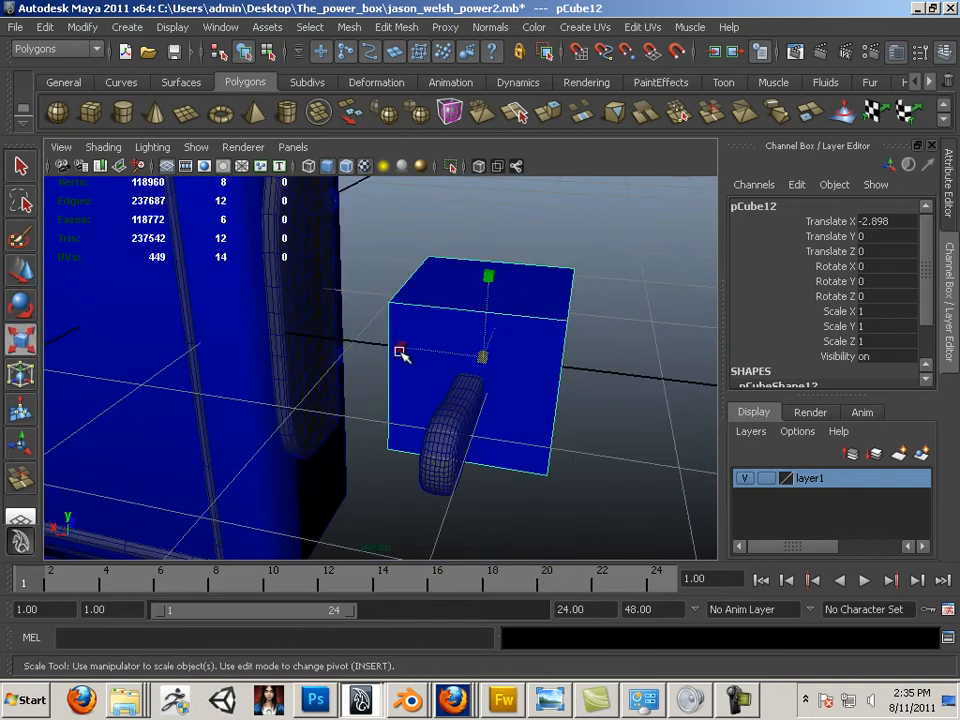
{"action": "left_click_drag", "start_coordinate": [400, 352], "coordinate": [451, 367]}
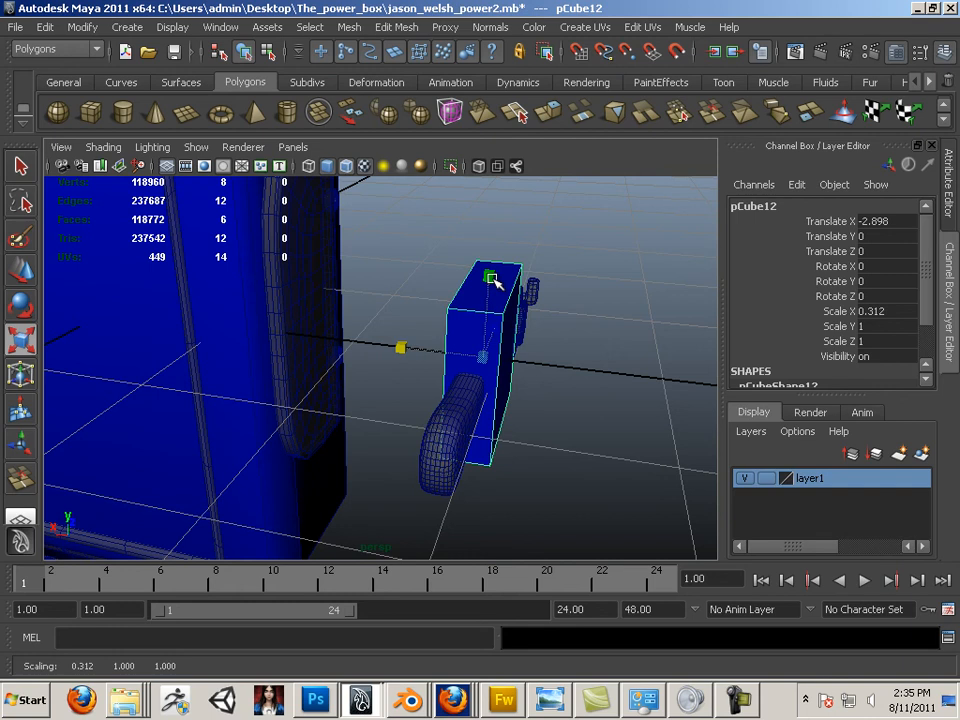
{"action": "left_click_drag", "start_coordinate": [492, 279], "coordinate": [388, 340]}
{"action": "right_click_drag", "start_coordinate": [388, 340], "coordinate": [433, 364], "text": "alt"}
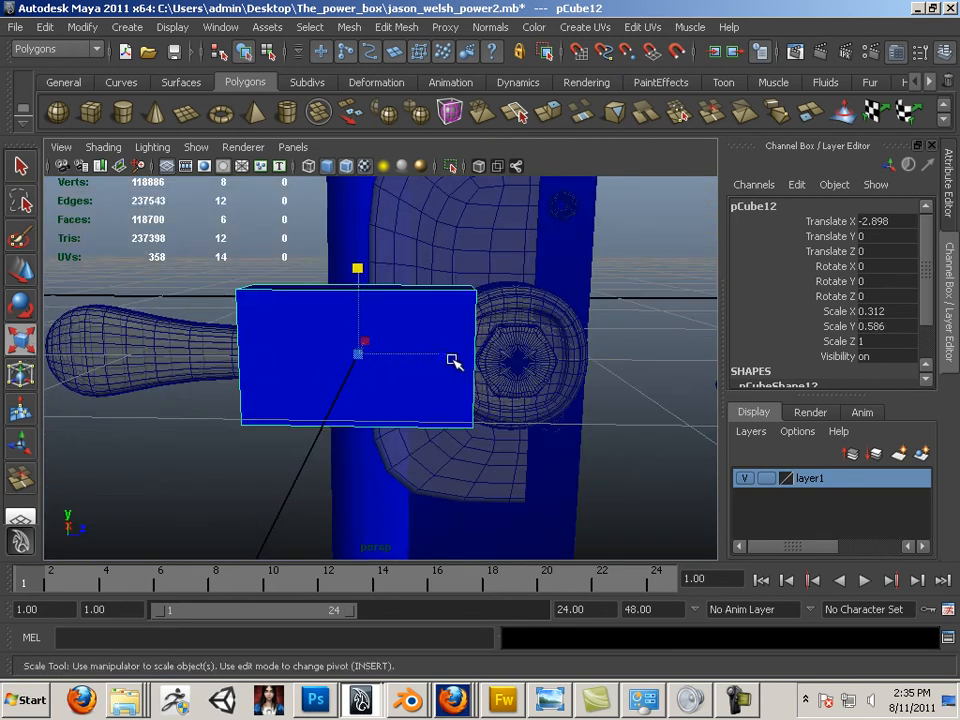
{"action": "left_click_drag", "start_coordinate": [453, 361], "coordinate": [530, 367]}
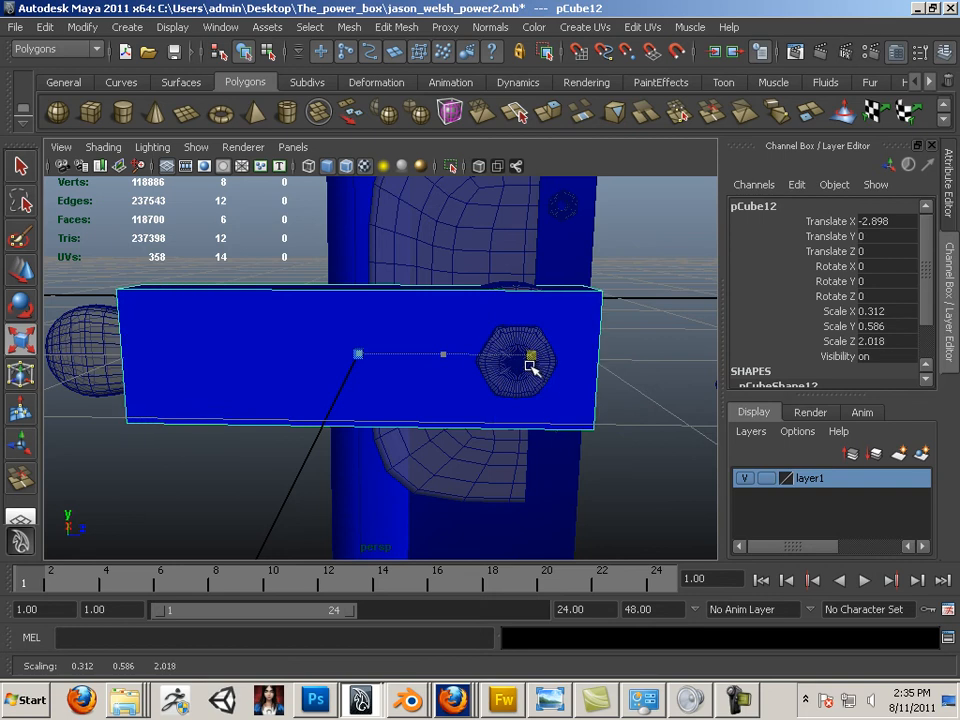
Move the block to about -0.217 in Z, then scale it to about 2.427 in Z and 0.134 in X to fit the handle.
{"action": "left_click", "coordinate": [24, 268]}
{"action": "left_click_drag", "start_coordinate": [422, 360], "coordinate": [378, 352]}
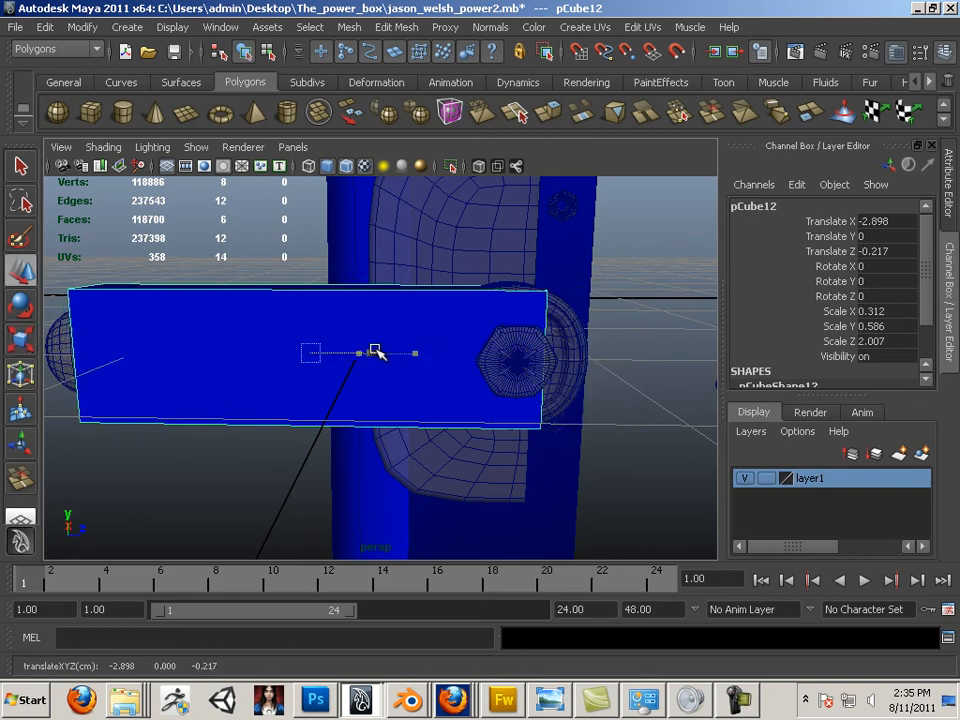
{"action": "left_click", "coordinate": [22, 340]}
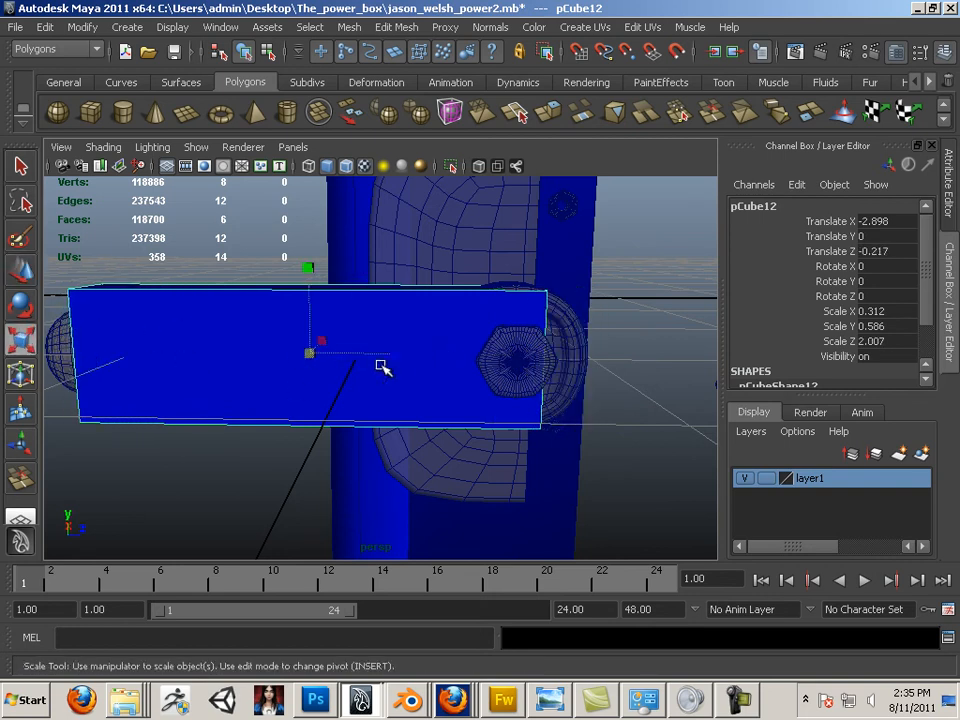
{"action": "left_click_drag", "start_coordinate": [399, 354], "coordinate": [413, 358]}
{"action": "left_click_drag", "start_coordinate": [368, 389], "coordinate": [404, 415], "text": "alt"}
{"action": "left_click_drag", "start_coordinate": [497, 426], "coordinate": [508, 403], "text": "alt"}
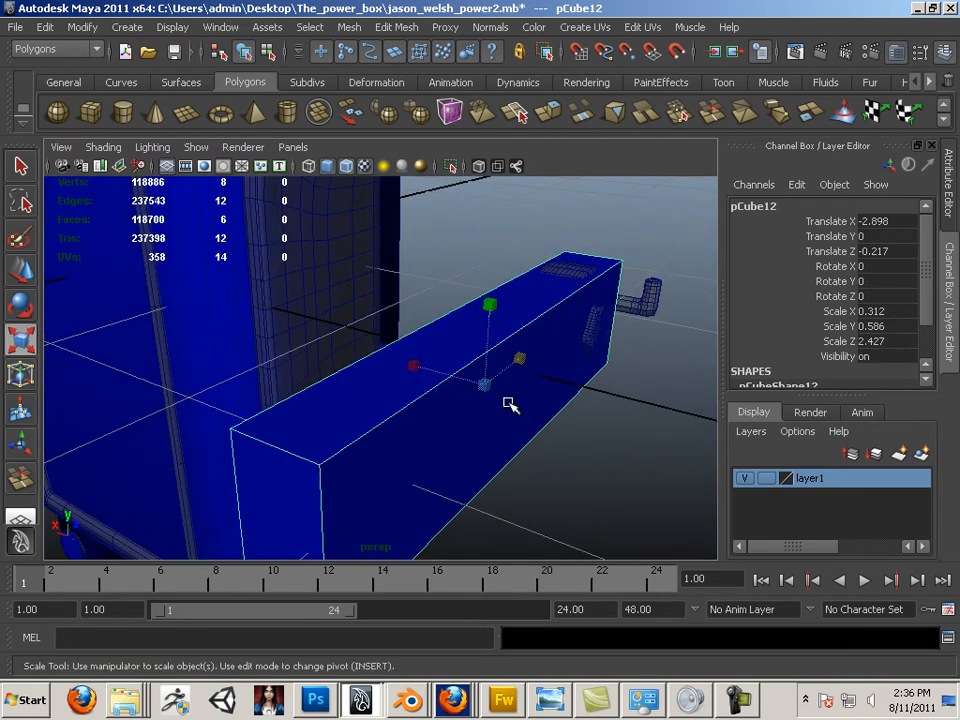
{"action": "left_click_drag", "start_coordinate": [415, 365], "coordinate": [448, 392]}
Insert an edge loop lengthwise around the block at the middle of its height.
{"action": "left_click_drag", "start_coordinate": [537, 423], "coordinate": [424, 403], "text": "alt"}
{"action": "middle_click_drag", "start_coordinate": [385, 383], "coordinate": [485, 381], "text": "alt"}
{"action": "left_click", "coordinate": [396, 27]}
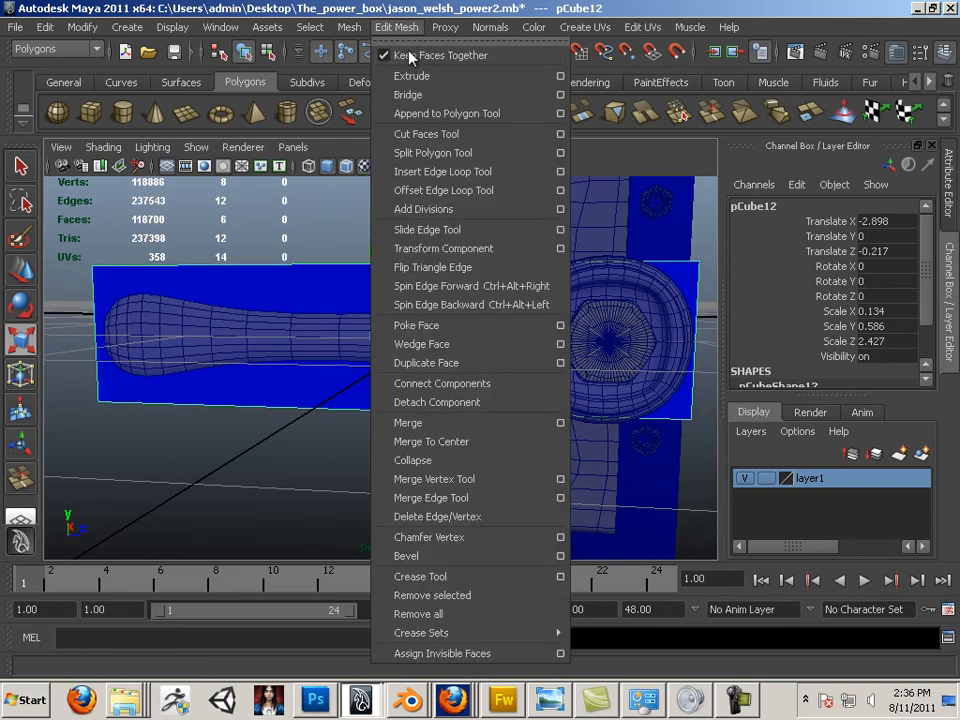
{"action": "left_click", "coordinate": [427, 169]}
{"action": "left_click_drag", "start_coordinate": [260, 330], "coordinate": [300, 325], "text": "alt"}
{"action": "left_click", "coordinate": [171, 350]}
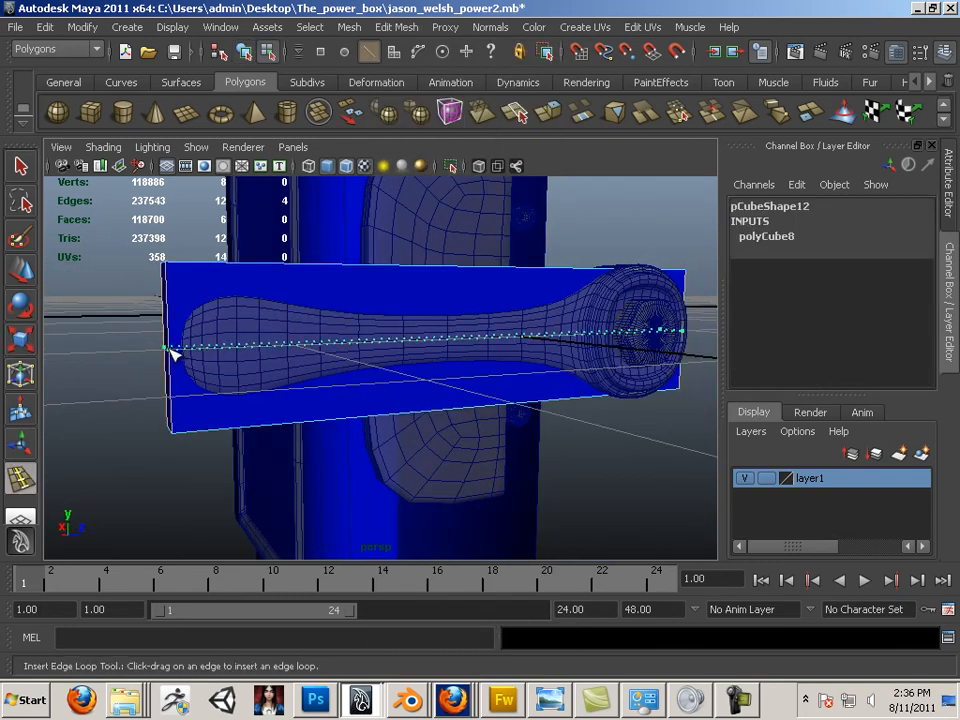
{"action": "left_click_drag", "start_coordinate": [171, 350], "coordinate": [354, 369], "text": "alt"}
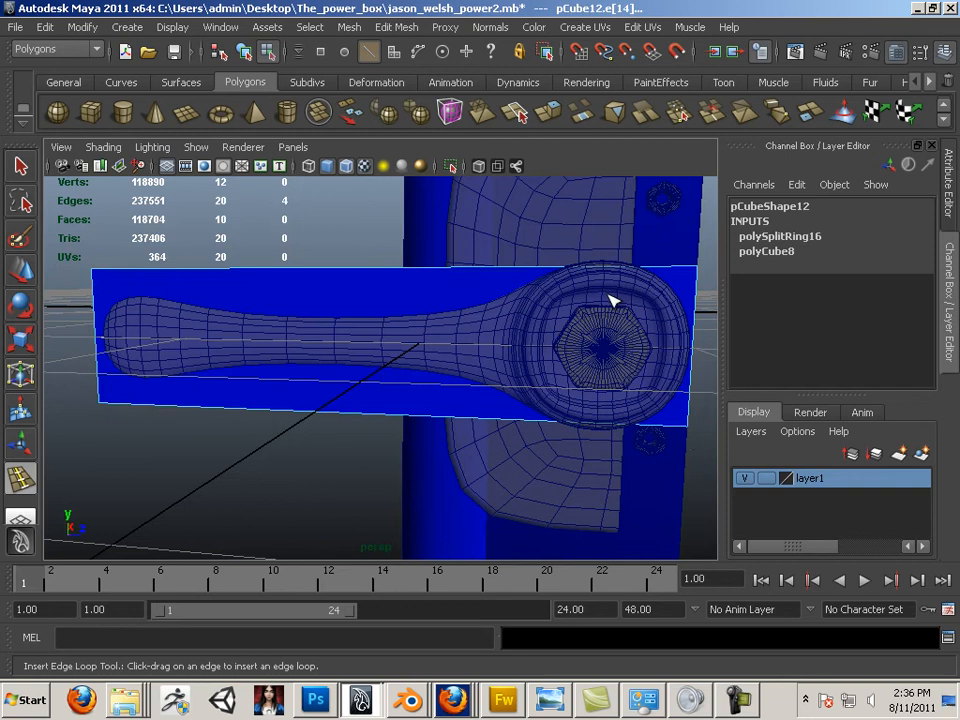
Insert two vertical edge loops across the block, one at the edge of the handle's round end and one through the bolt's centre.
{"action": "middle_click_drag", "start_coordinate": [627, 292], "coordinate": [608, 314], "text": "alt"}
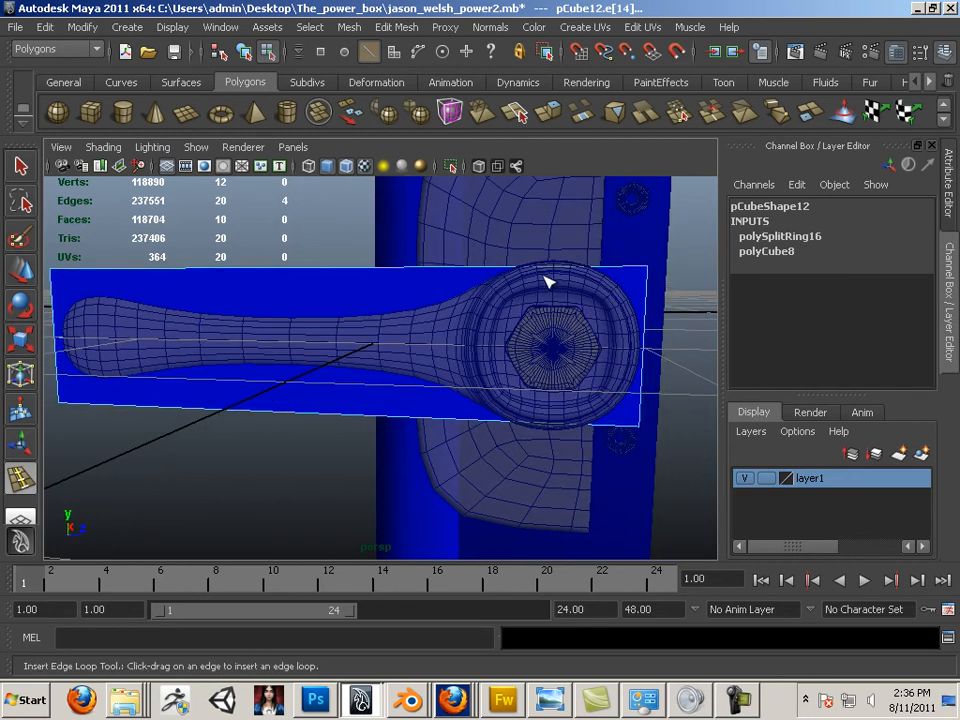
{"action": "left_click_drag", "start_coordinate": [479, 272], "coordinate": [481, 273]}
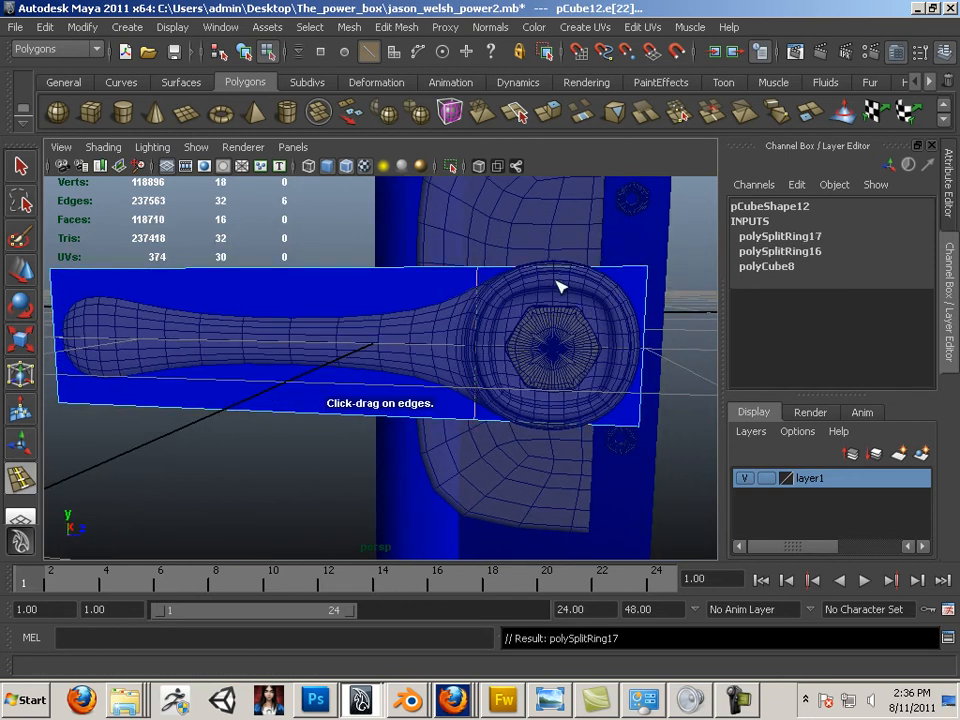
{"action": "left_click_drag", "start_coordinate": [558, 273], "coordinate": [558, 273]}
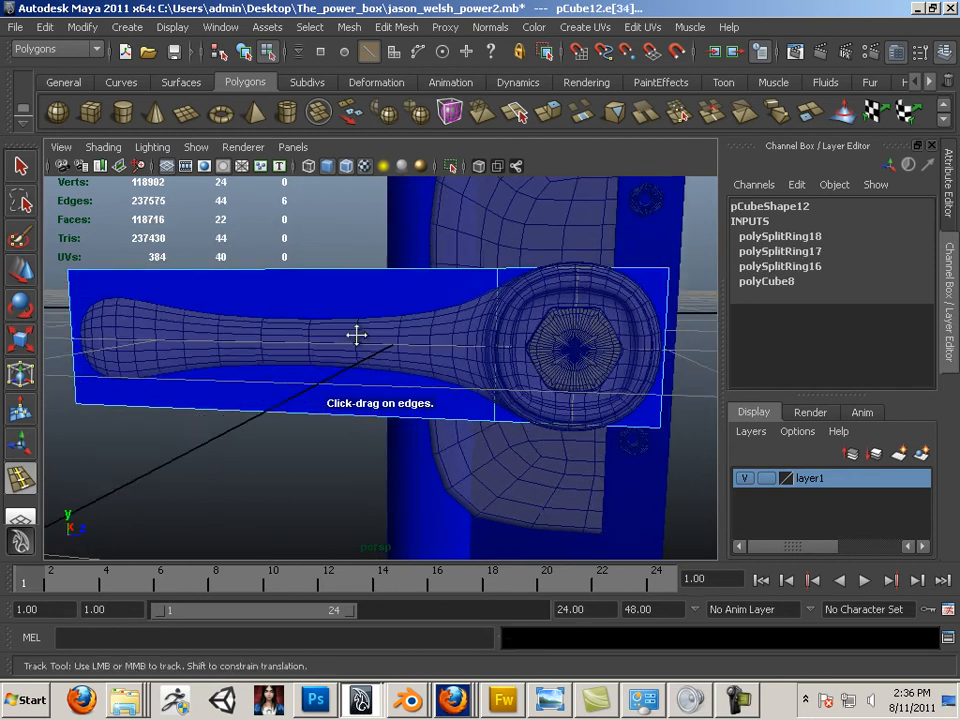
Insert three vertical edge loops across the block: at mid-shaft, at the grip's neck and at the grip's widest point.
{"action": "middle_click_drag", "start_coordinate": [356, 334], "coordinate": [429, 334], "text": "alt"}
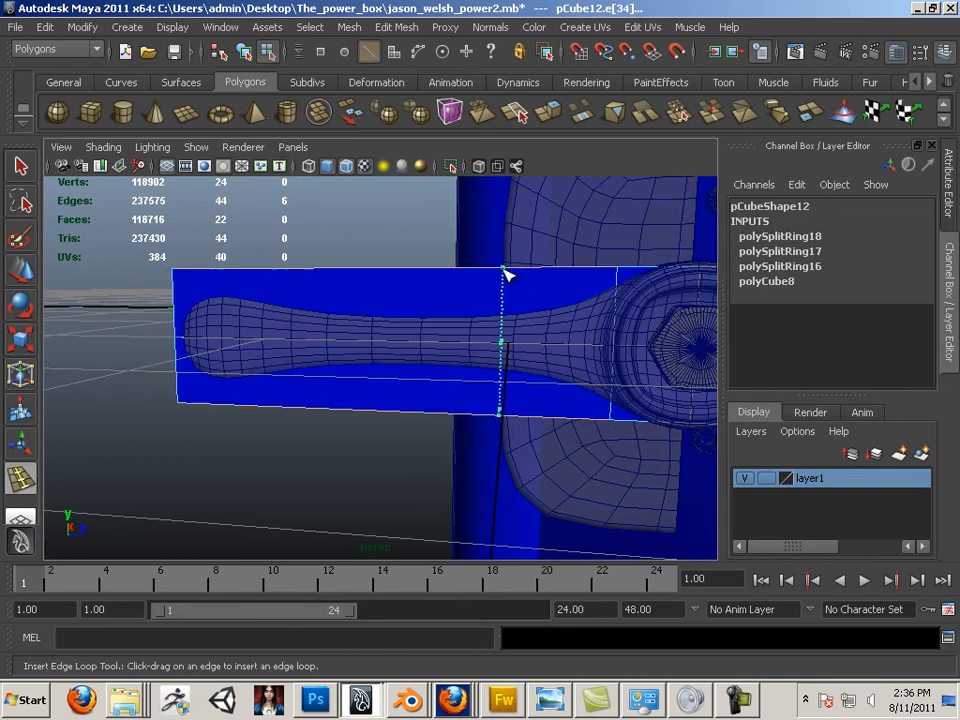
{"action": "left_click_drag", "start_coordinate": [505, 275], "coordinate": [505, 275]}
{"action": "middle_click_drag", "start_coordinate": [265, 343], "coordinate": [458, 336], "text": "alt"}
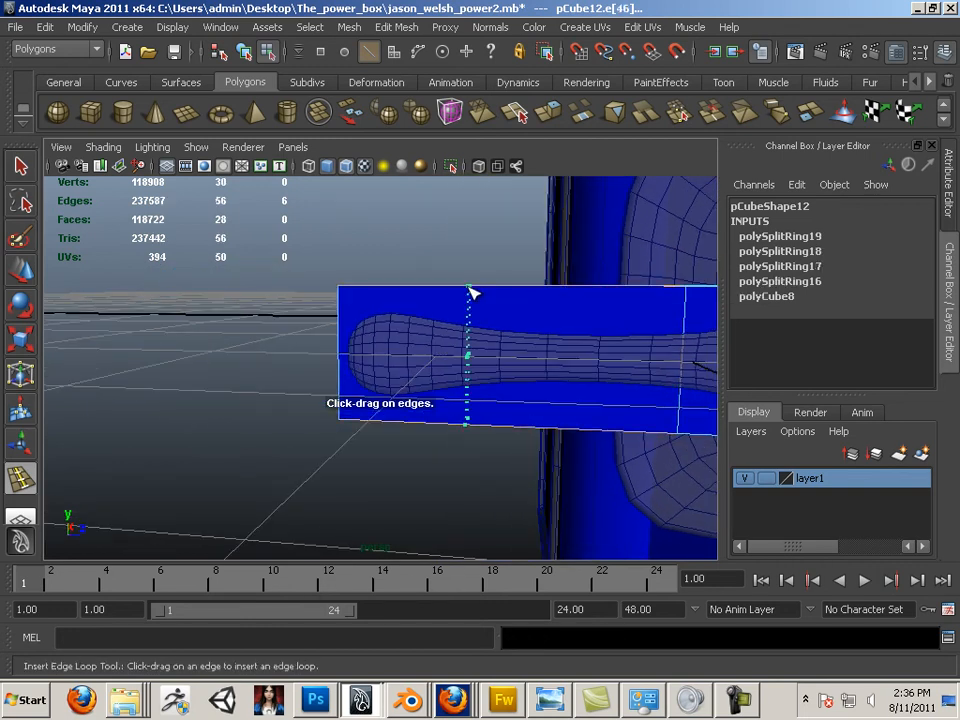
{"action": "left_click_drag", "start_coordinate": [470, 292], "coordinate": [470, 292]}
{"action": "middle_click_drag", "start_coordinate": [340, 369], "coordinate": [150, 380], "text": "alt"}
{"action": "left_click", "coordinate": [410, 292]}
{"action": "left_click", "coordinate": [24, 278]}
Scale the end vertices beside the bolt to about 0.534 in Y and move them inward to the edge of the round end.
{"action": "middle_click_drag", "start_coordinate": [464, 347], "coordinate": [400, 373], "text": "alt"}
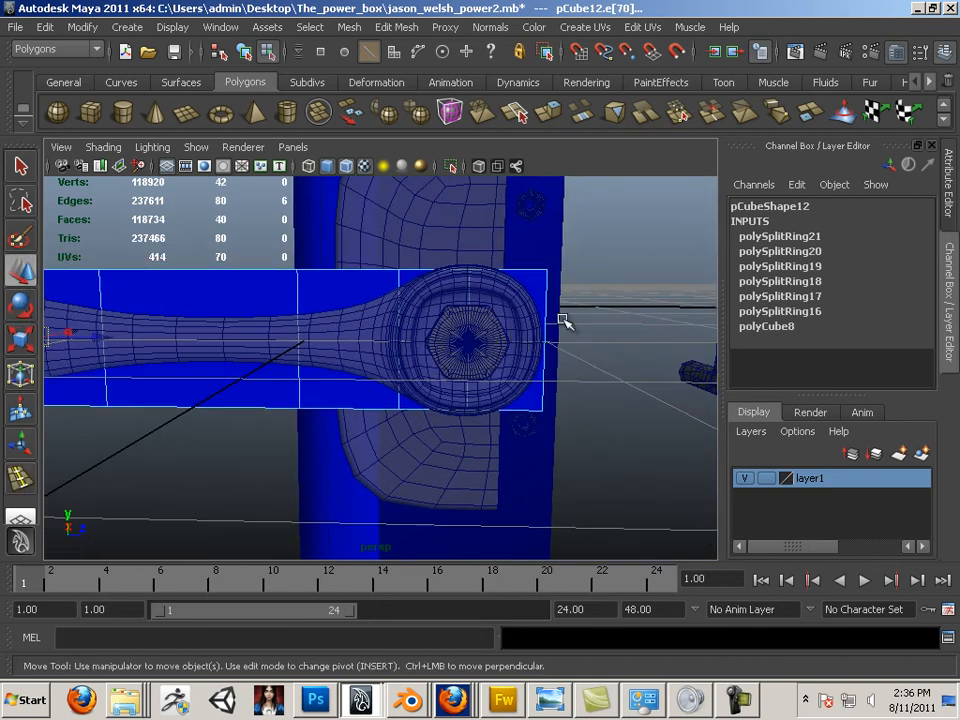
{"action": "right_click_drag", "start_coordinate": [547, 316], "coordinate": [512, 317]}
{"action": "left_click_drag", "start_coordinate": [559, 343], "coordinate": [535, 350], "text": "alt"}
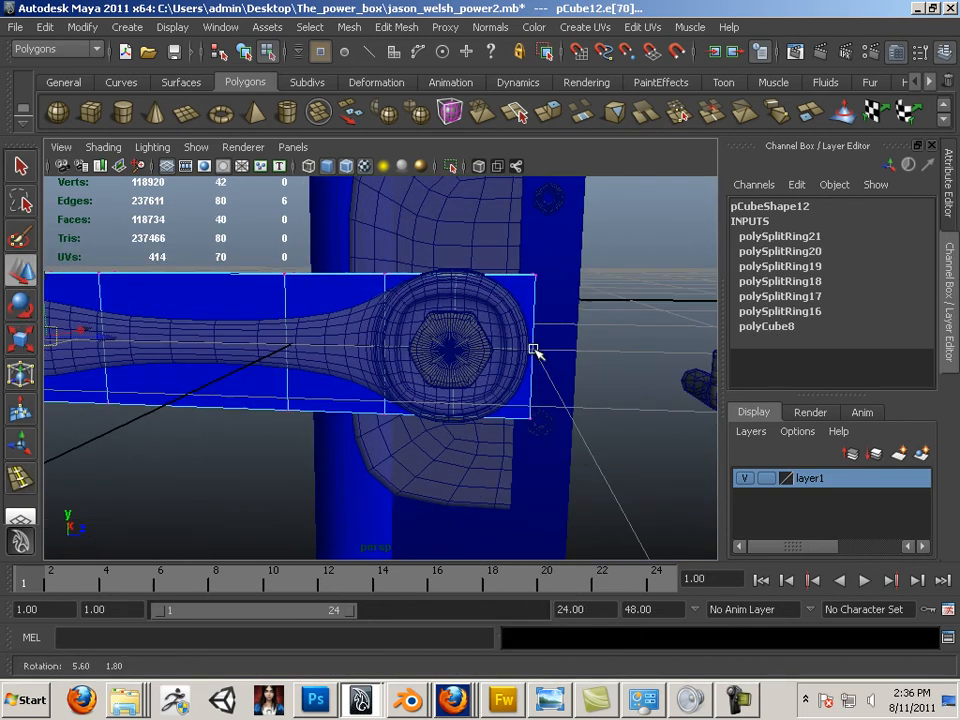
{"action": "left_click_drag", "start_coordinate": [515, 257], "coordinate": [568, 418]}
{"action": "key", "text": "r"}
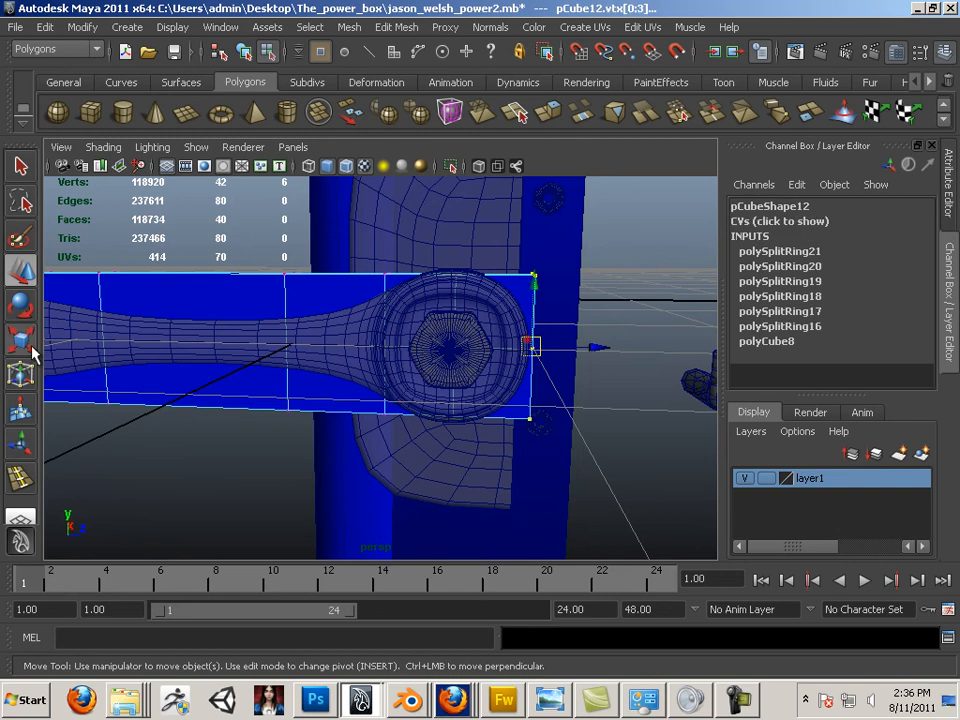
{"action": "left_click_drag", "start_coordinate": [531, 430], "coordinate": [539, 412]}
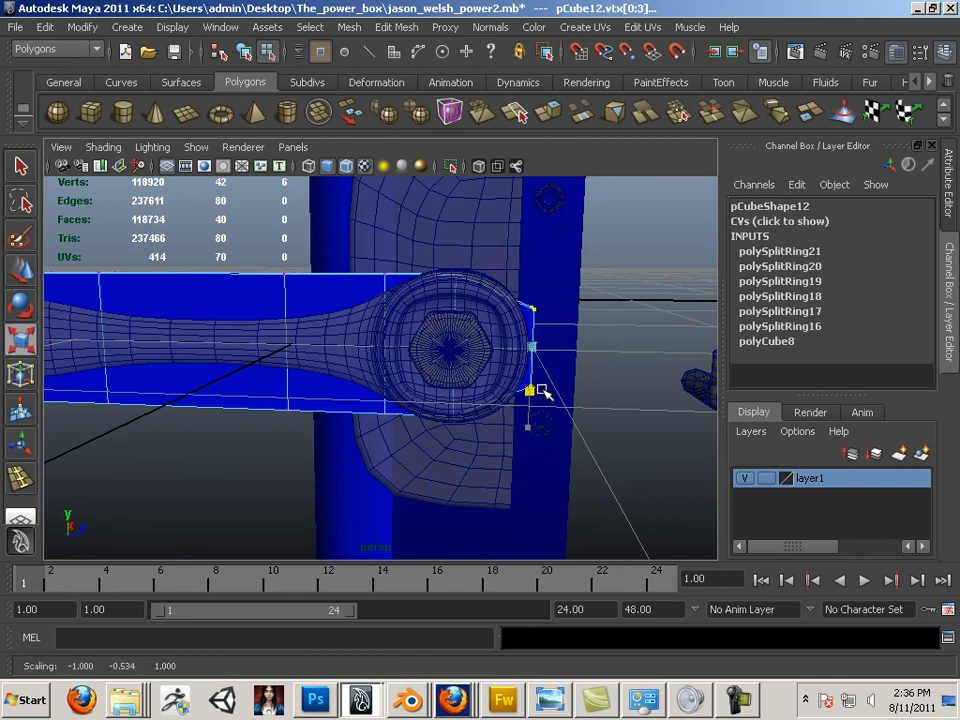
{"action": "left_click", "coordinate": [22, 274]}
{"action": "left_click_drag", "start_coordinate": [605, 352], "coordinate": [596, 353]}
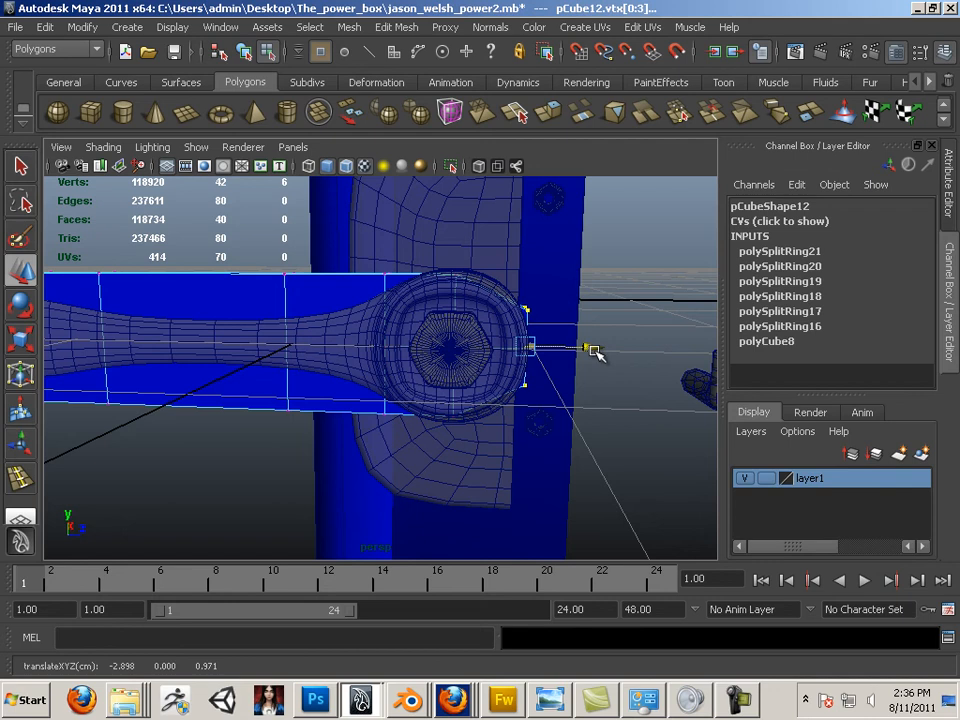
Scale the vertex column through the bolt's centre vertically to match the height of the handle's round end.
{"action": "left_click_drag", "start_coordinate": [488, 259], "coordinate": [451, 477]}
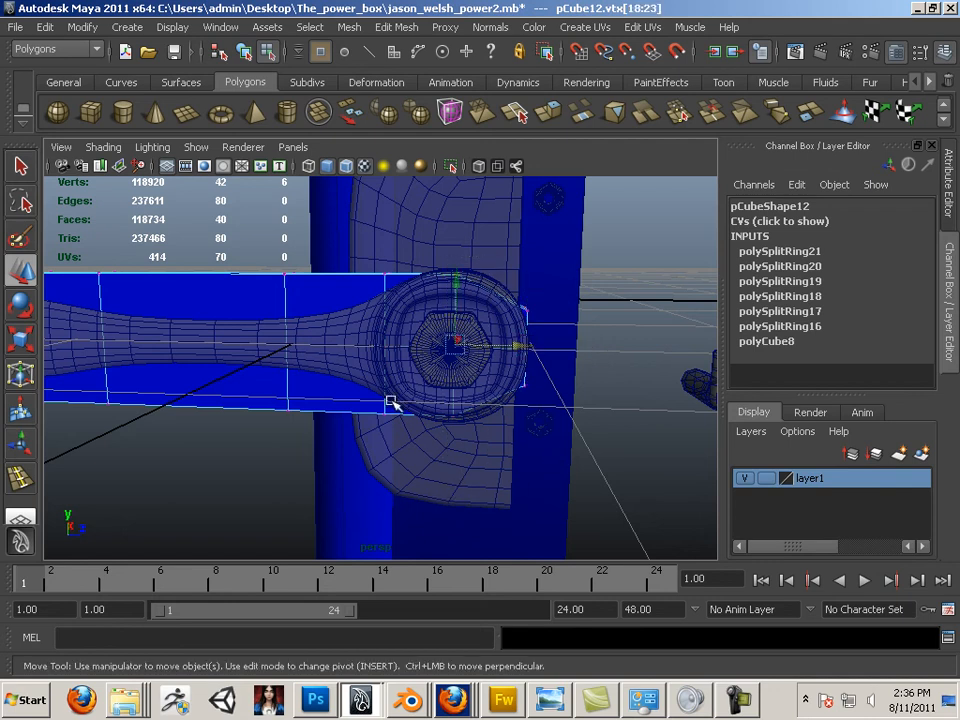
{"action": "left_click", "coordinate": [22, 340]}
{"action": "left_click_drag", "start_coordinate": [455, 259], "coordinate": [466, 262]}
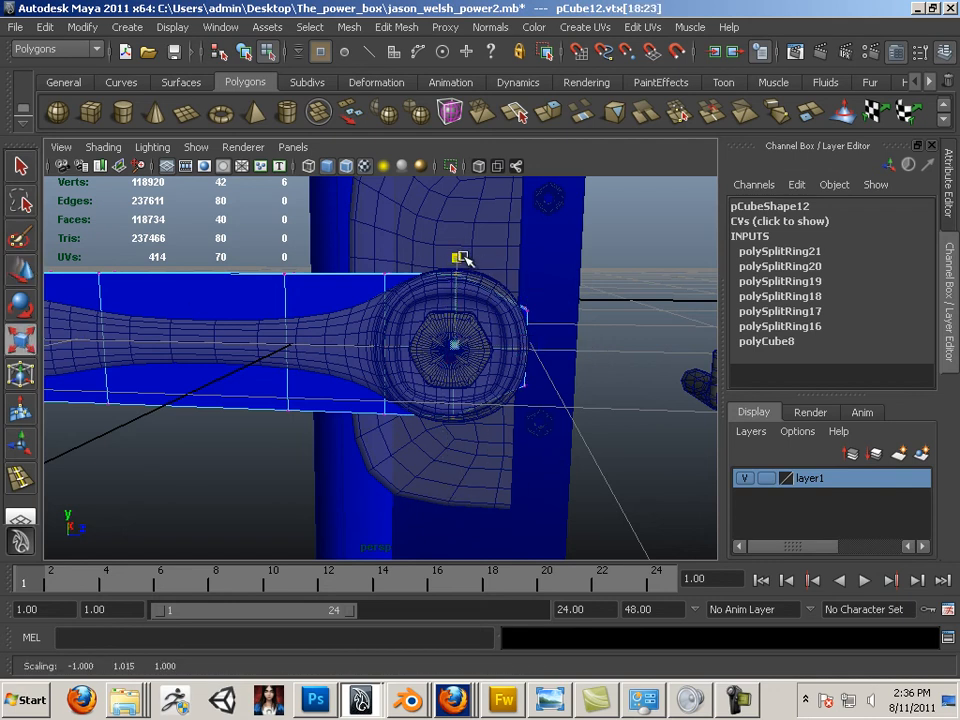
Scale the vertex columns along the shaft and at the grip's neck vertically to follow the high-poly handle's outline.
{"action": "middle_click_drag", "start_coordinate": [394, 371], "coordinate": [490, 360], "text": "alt"}
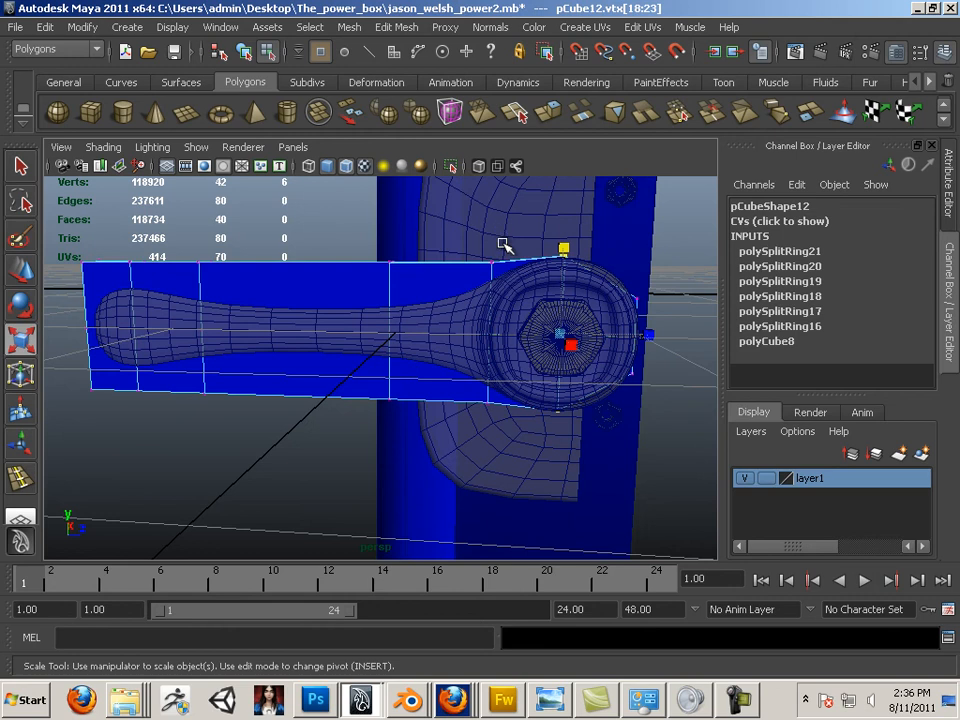
{"action": "left_click_drag", "start_coordinate": [453, 428], "coordinate": [497, 274]}
{"action": "left_click_drag", "start_coordinate": [378, 359], "coordinate": [415, 302], "text": "alt"}
{"action": "middle_click_drag", "start_coordinate": [414, 298], "coordinate": [557, 262], "text": "alt"}
{"action": "left_click_drag", "start_coordinate": [495, 405], "coordinate": [500, 317]}
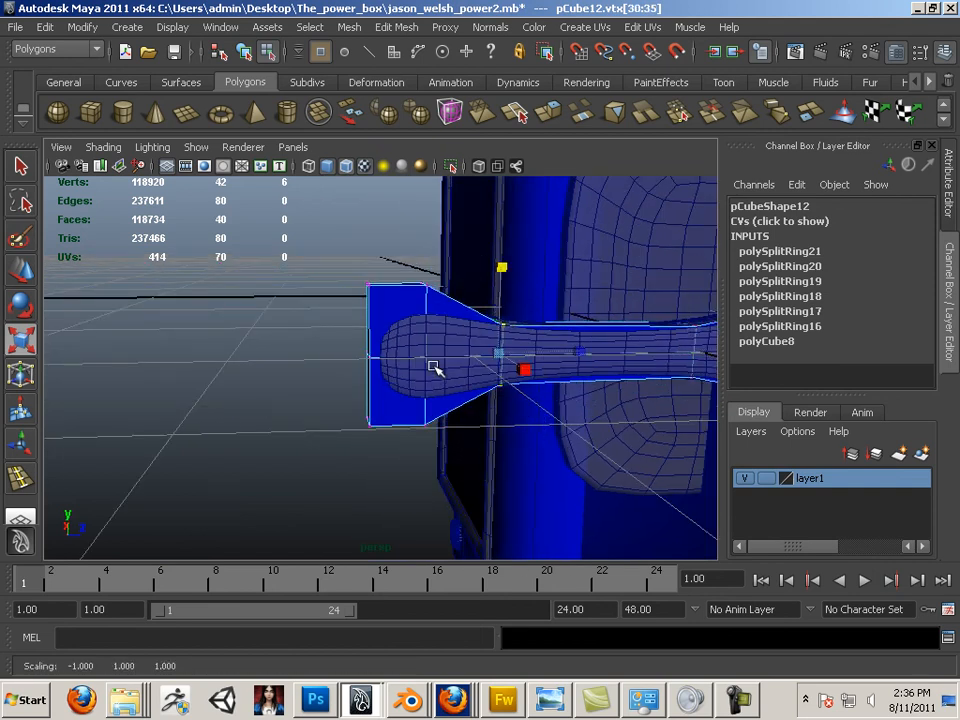
Scale the grip's vertex columns vertically to fit its outline and move the end vertices inward to the rounded tip.
{"action": "left_click_drag", "start_coordinate": [433, 367], "coordinate": [421, 302], "text": "alt"}
{"action": "left_click_drag", "start_coordinate": [322, 474], "coordinate": [322, 472]}
{"action": "left_click_drag", "start_coordinate": [364, 274], "coordinate": [356, 302]}
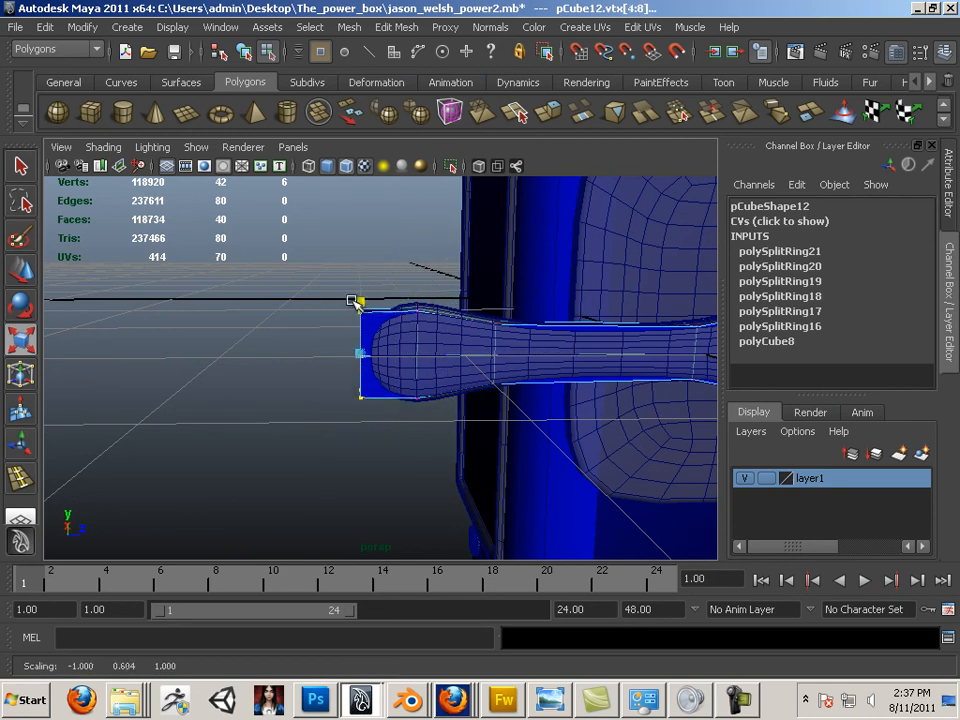
{"action": "left_click", "coordinate": [20, 274]}
{"action": "left_click_drag", "start_coordinate": [432, 355], "coordinate": [437, 357]}
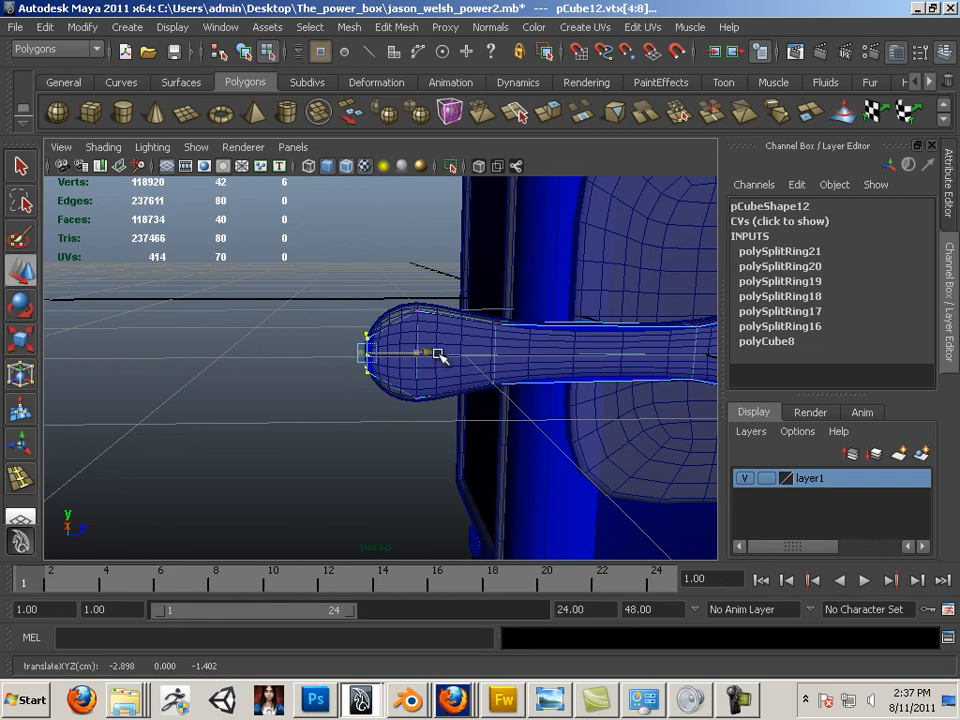
Insert a vertical edge loop between the bolt's centre and the outer end, and scale it to about 1.185 in Y.
{"action": "middle_click_drag", "start_coordinate": [440, 357], "coordinate": [405, 399], "text": "alt"}
{"action": "left_click_drag", "start_coordinate": [405, 399], "coordinate": [476, 418], "text": "alt"}
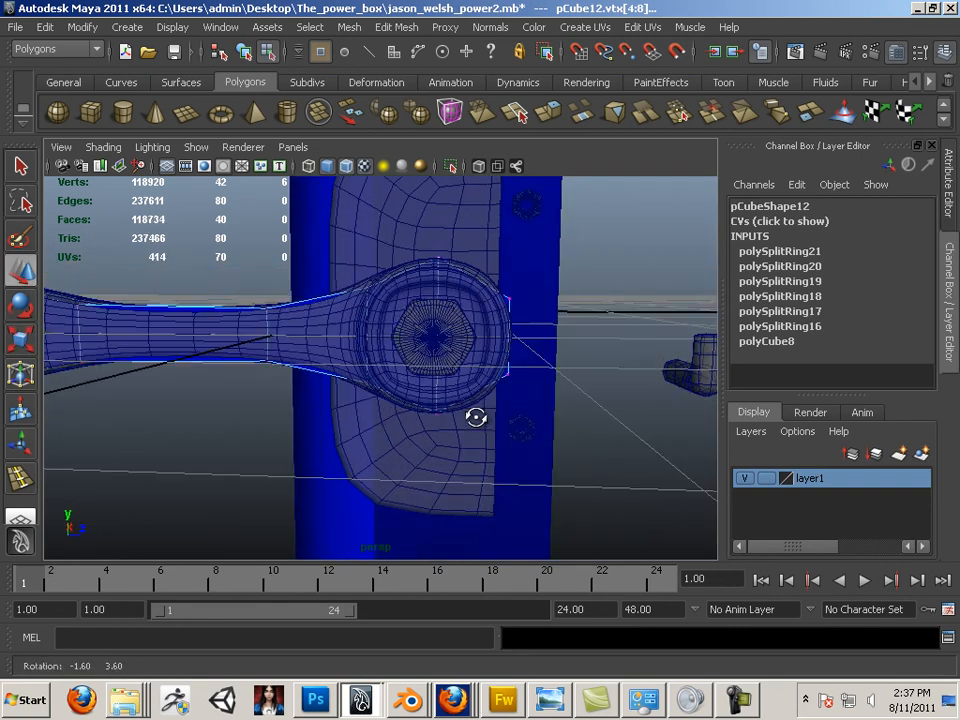
{"action": "scroll", "coordinate": [560, 440], "scroll_direction": "up", "scroll_amount": 2}
{"action": "scroll", "coordinate": [506, 441], "scroll_direction": "up", "scroll_amount": 2}
{"action": "scroll", "coordinate": [482, 420], "scroll_direction": "up", "scroll_amount": 2}
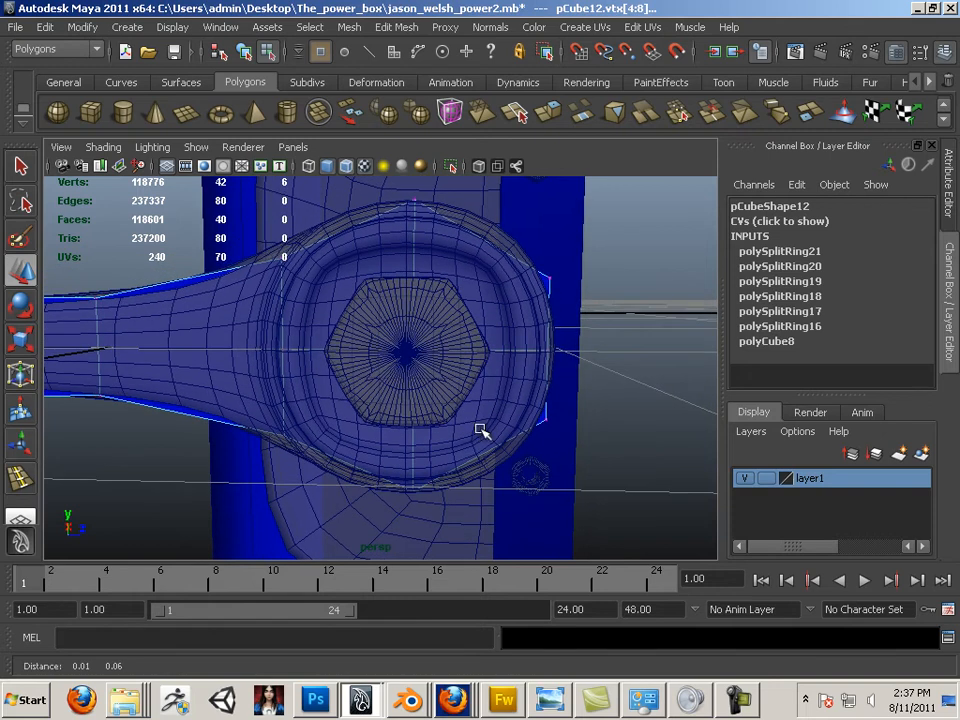
{"action": "left_click", "coordinate": [400, 27]}
{"action": "left_click", "coordinate": [476, 173]}
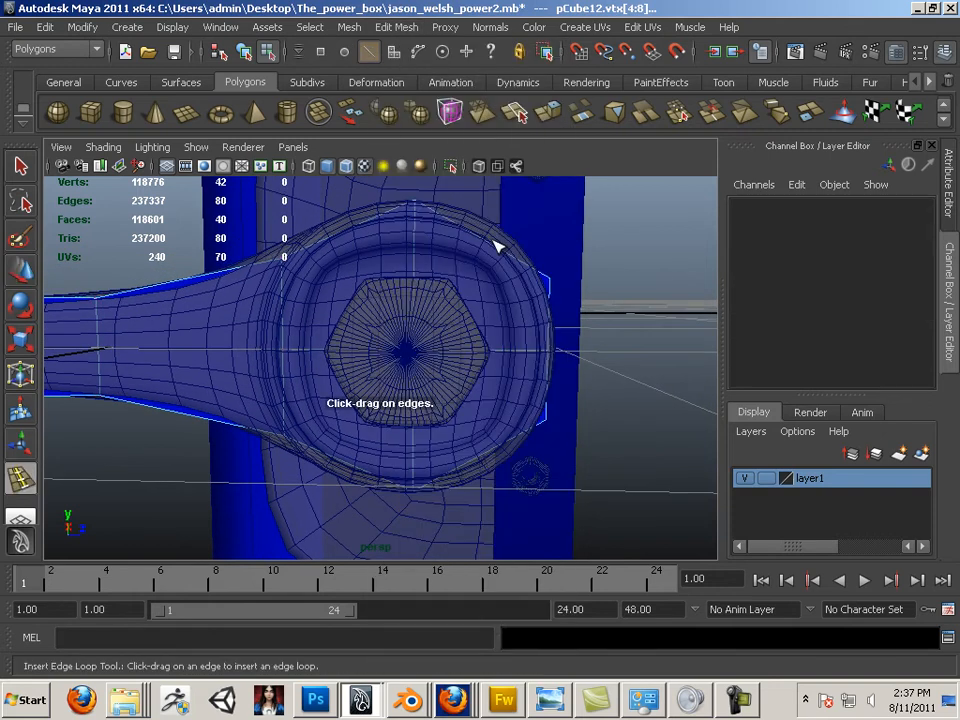
{"action": "left_click", "coordinate": [492, 250]}
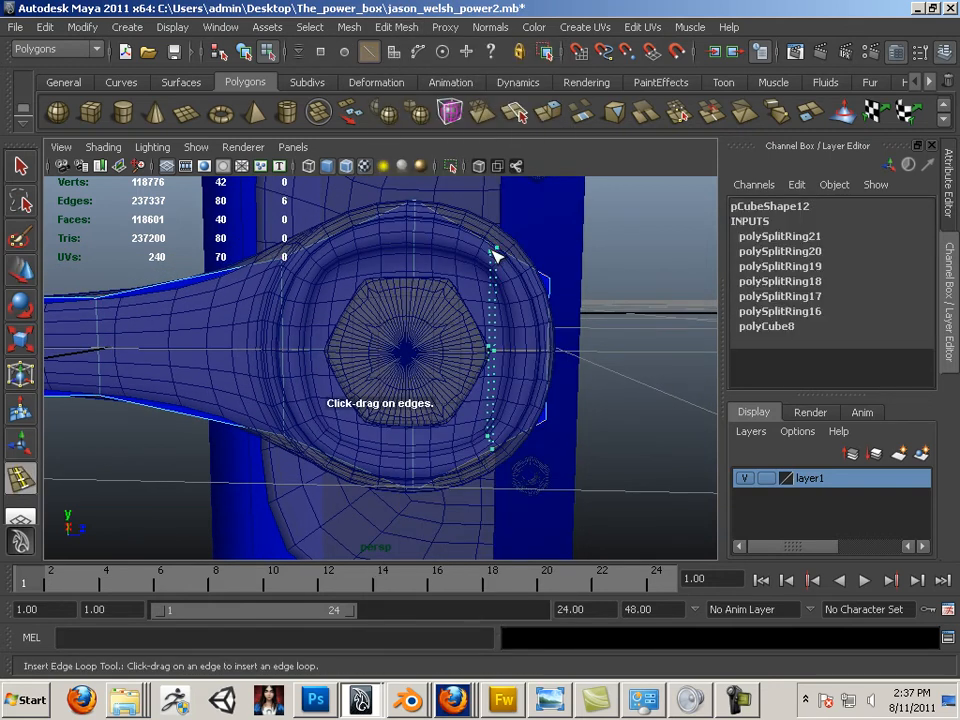
{"action": "left_click", "coordinate": [20, 342]}
{"action": "left_click_drag", "start_coordinate": [493, 262], "coordinate": [498, 246]}
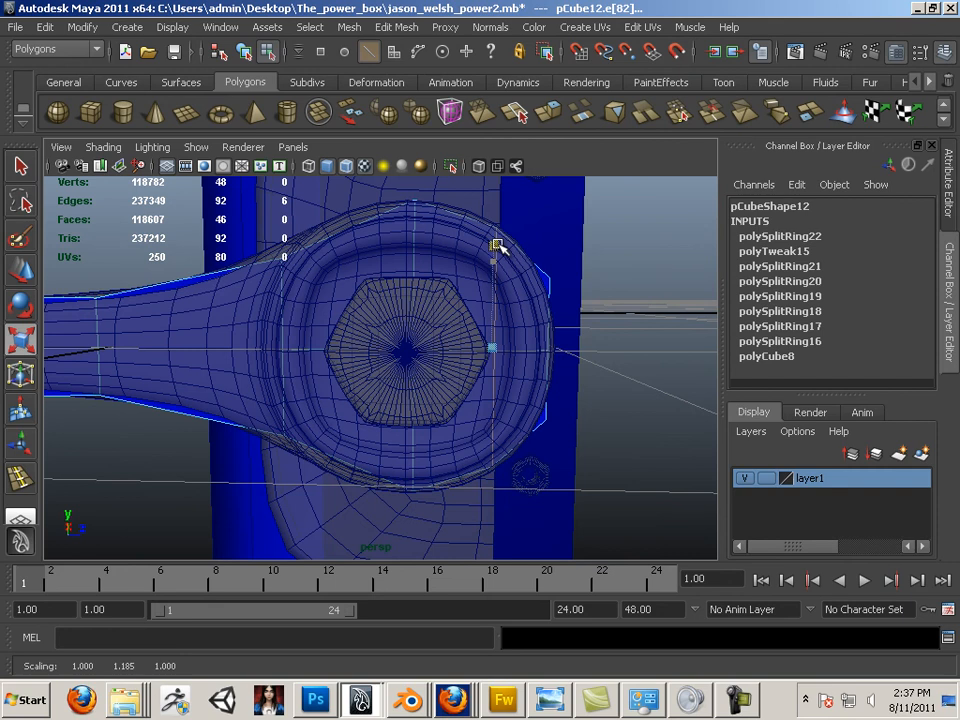
Insert a vertical edge loop on the shaft side of the bolt's centre and scale it to about 1.144 in Y.
{"action": "left_click", "coordinate": [400, 27]}
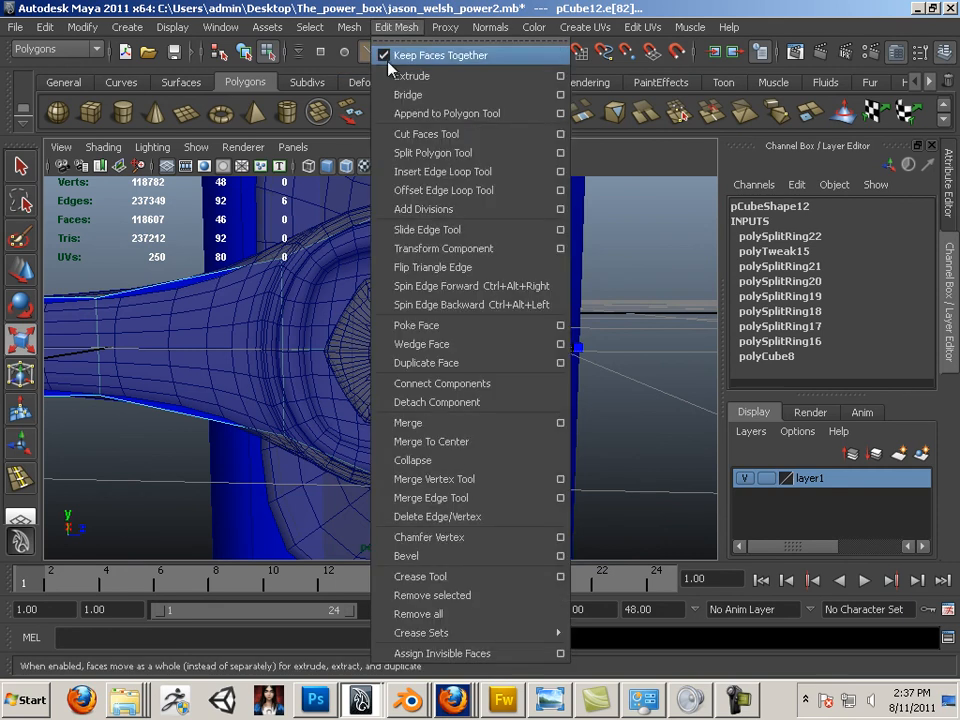
{"action": "left_click", "coordinate": [420, 173]}
{"action": "left_click", "coordinate": [341, 240]}
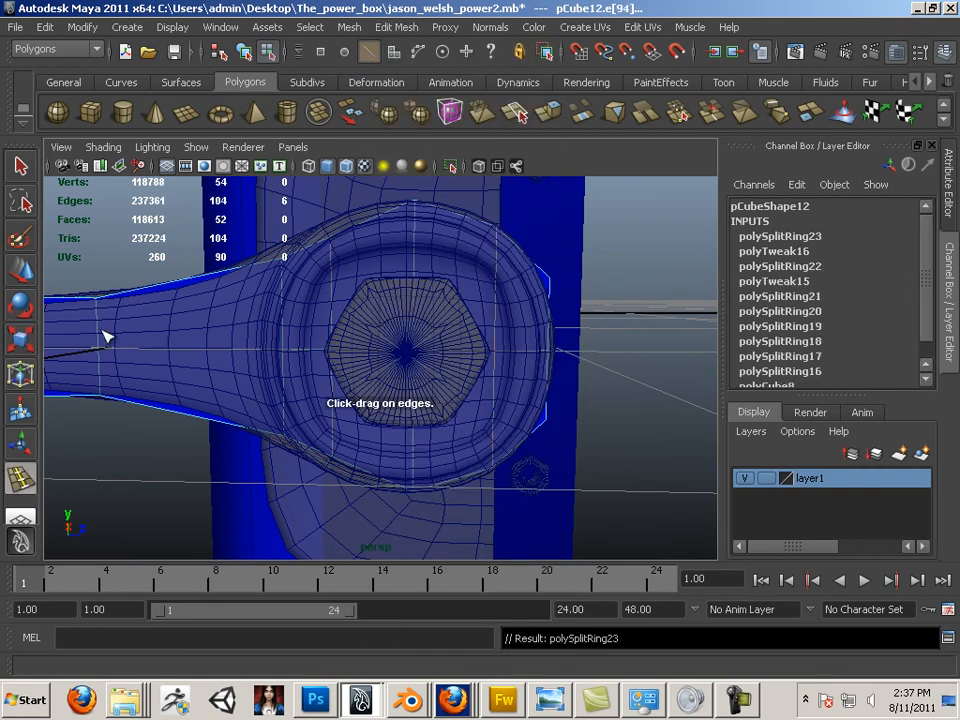
{"action": "key", "text": "r"}
{"action": "left_click_drag", "start_coordinate": [333, 264], "coordinate": [343, 256]}
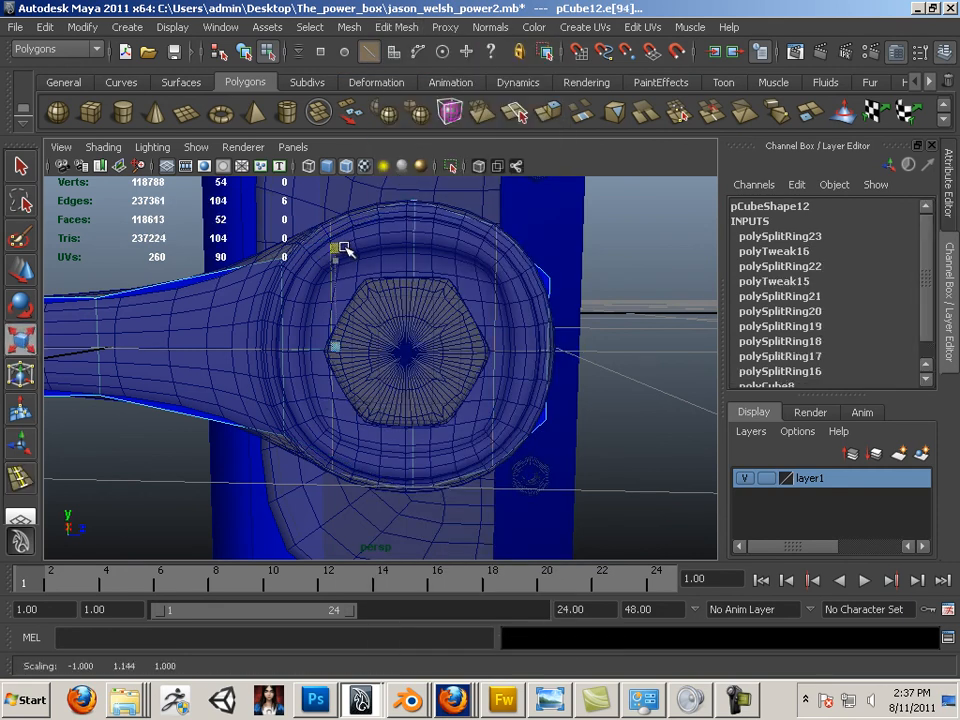
Insert a vertical edge loop near the grip's tip and scale it to about 1.429 in Y to round the end.
{"action": "middle_click_drag", "start_coordinate": [225, 315], "coordinate": [534, 324], "text": "alt"}
{"action": "middle_click_drag", "start_coordinate": [280, 311], "coordinate": [452, 289], "text": "alt"}
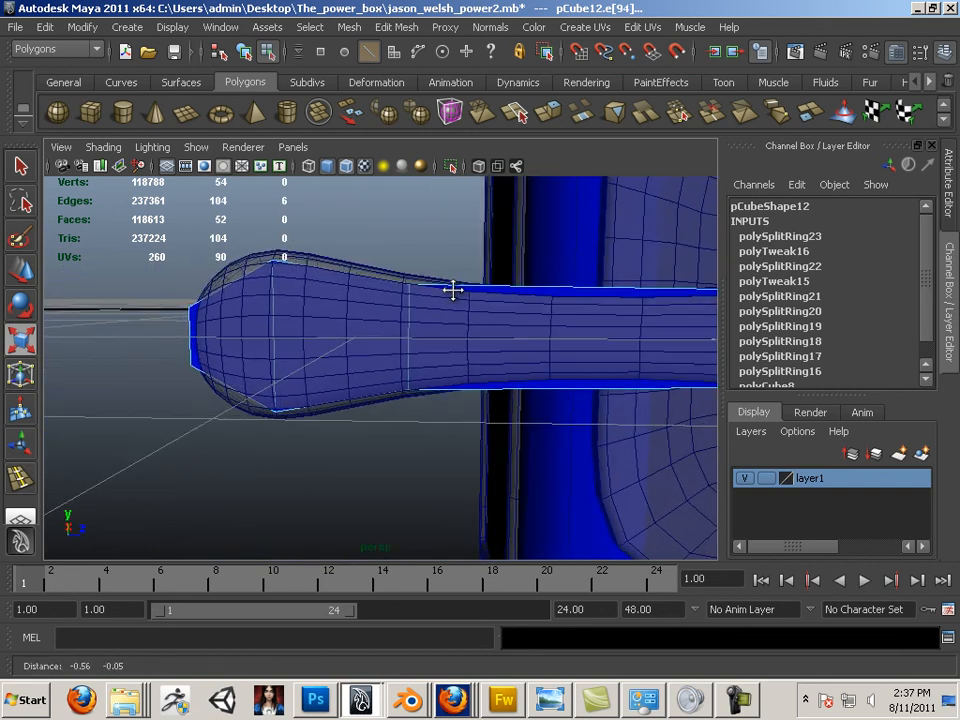
{"action": "left_click_drag", "start_coordinate": [303, 355], "coordinate": [345, 347], "text": "alt"}
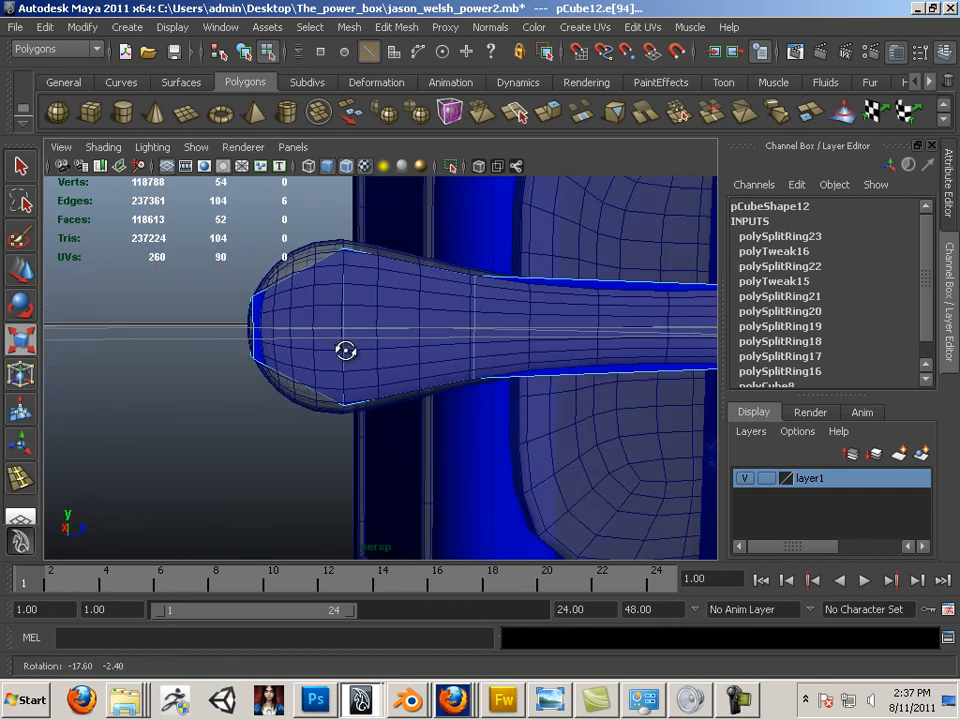
{"action": "left_click", "coordinate": [397, 27]}
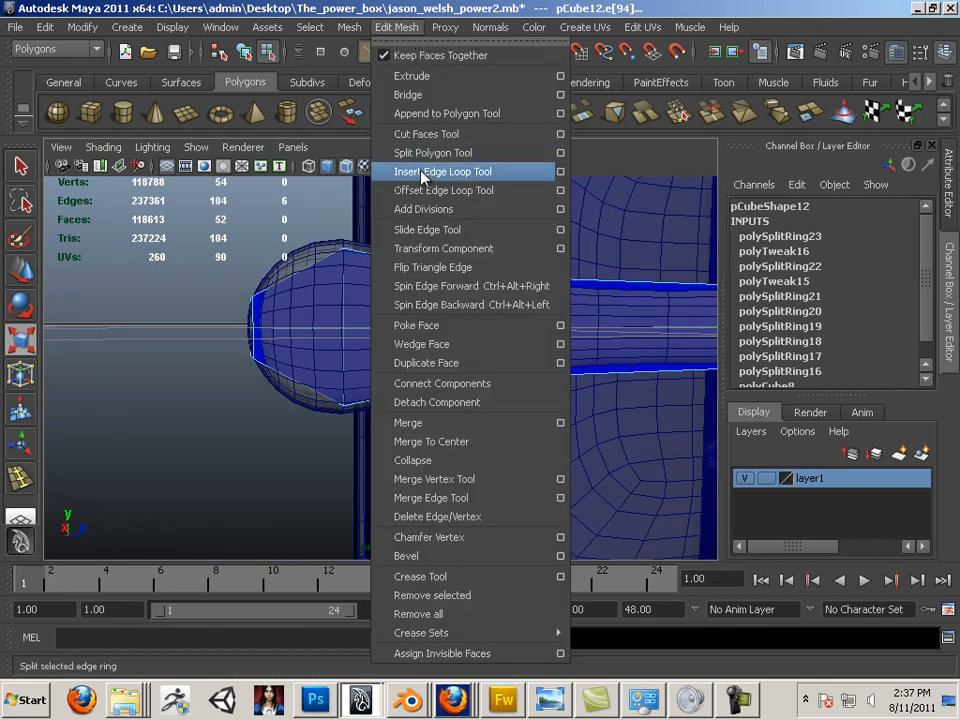
{"action": "left_click", "coordinate": [332, 171]}
{"action": "left_click", "coordinate": [304, 278]}
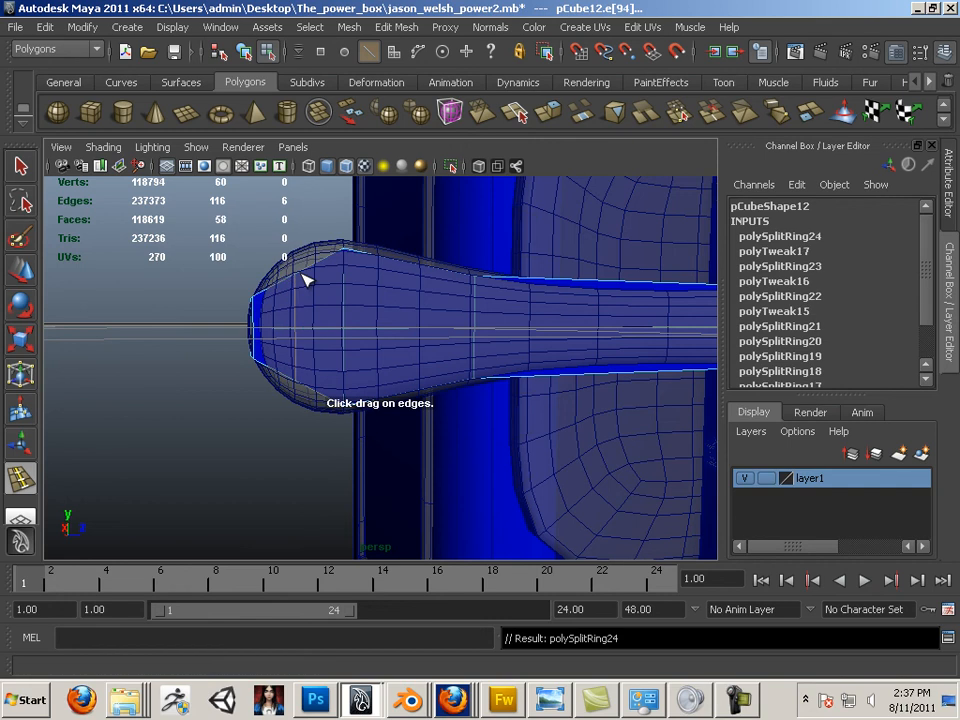
{"action": "left_click", "coordinate": [12, 338]}
{"action": "left_click_drag", "start_coordinate": [291, 243], "coordinate": [297, 205]}
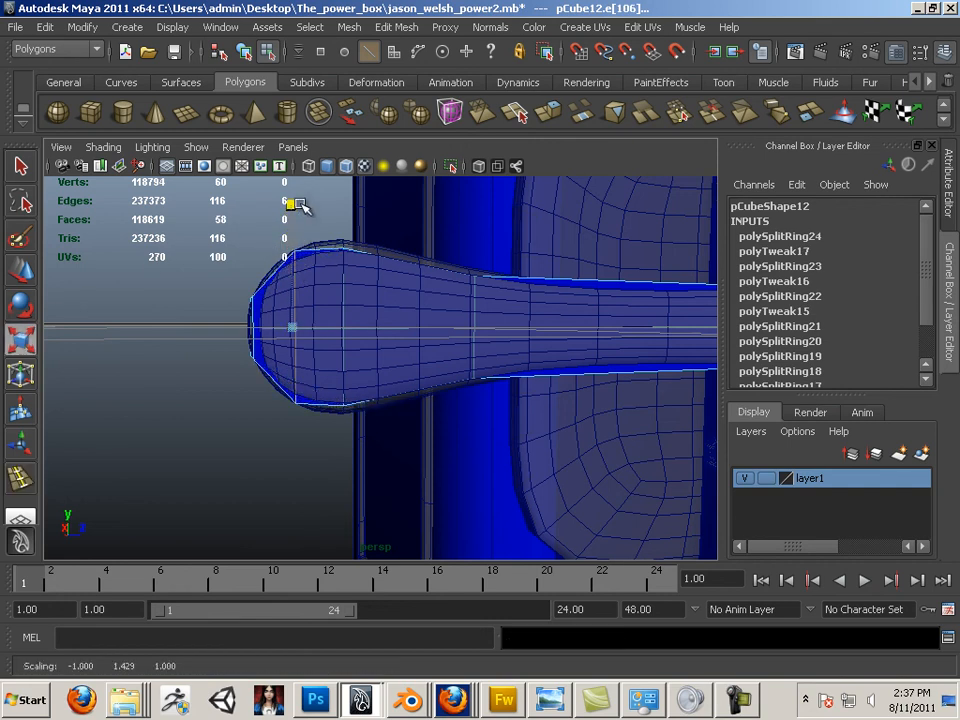
Select the whole low-poly handle as an object and scale it to about 0.348 in X to match the round end's thickness.
{"action": "left_click_drag", "start_coordinate": [600, 328], "coordinate": [118, 349], "text": "alt"}
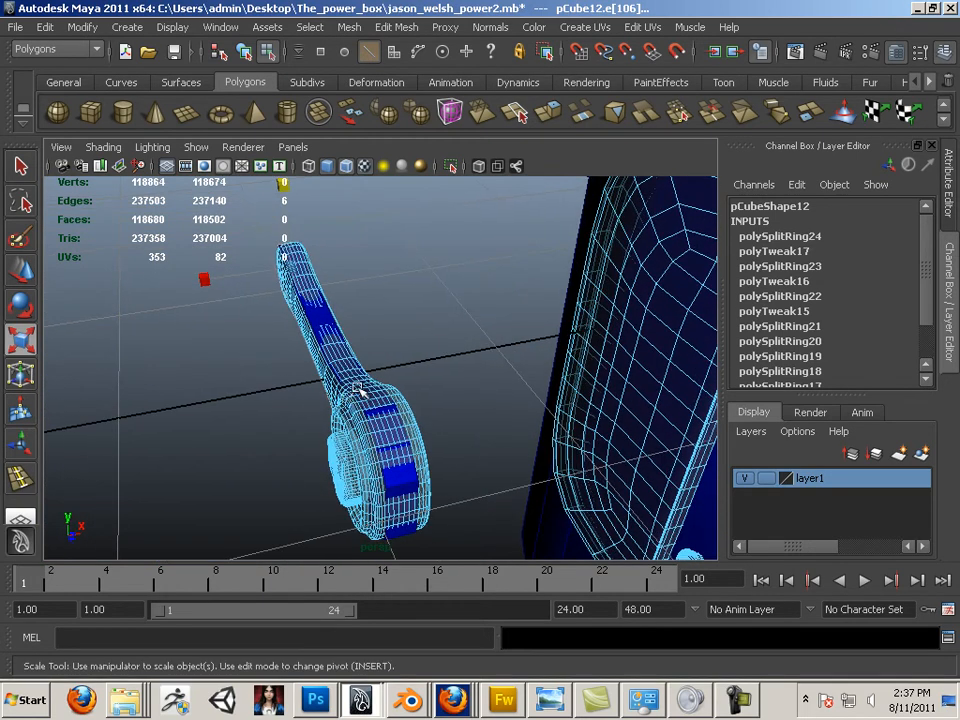
{"action": "mouse_move", "coordinate": [348, 361]}
{"action": "right_mouse_down"}
{"action": "mouse_move", "coordinate": [375, 372]}
{"action": "mouse_move", "coordinate": [343, 381]}
{"action": "right_mouse_up"}
{"action": "left_click", "coordinate": [356, 401]}
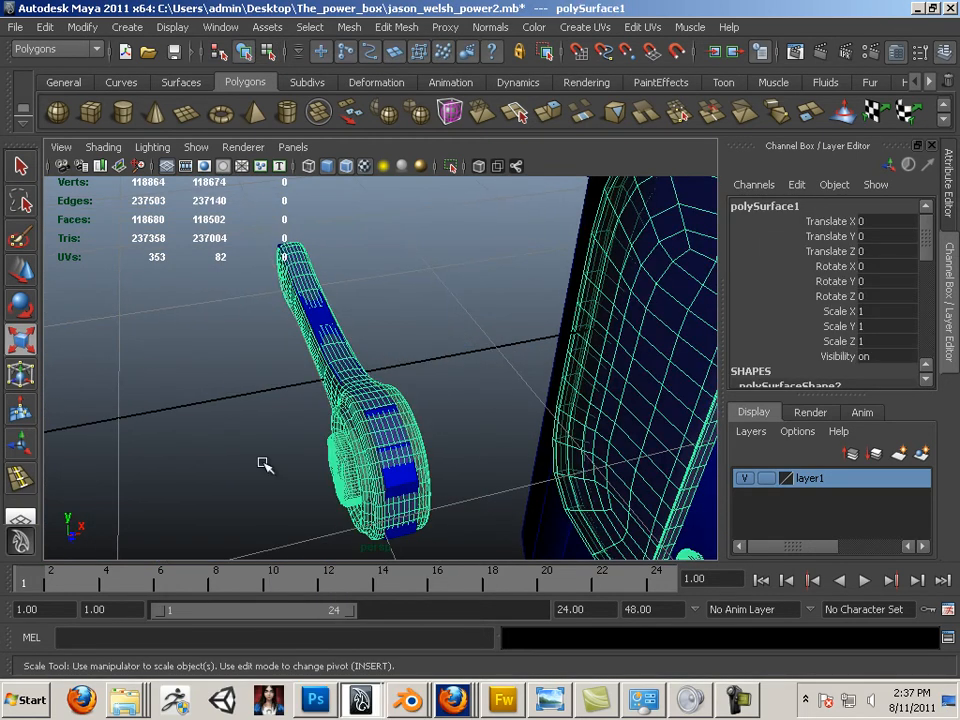
{"action": "left_click", "coordinate": [395, 478]}
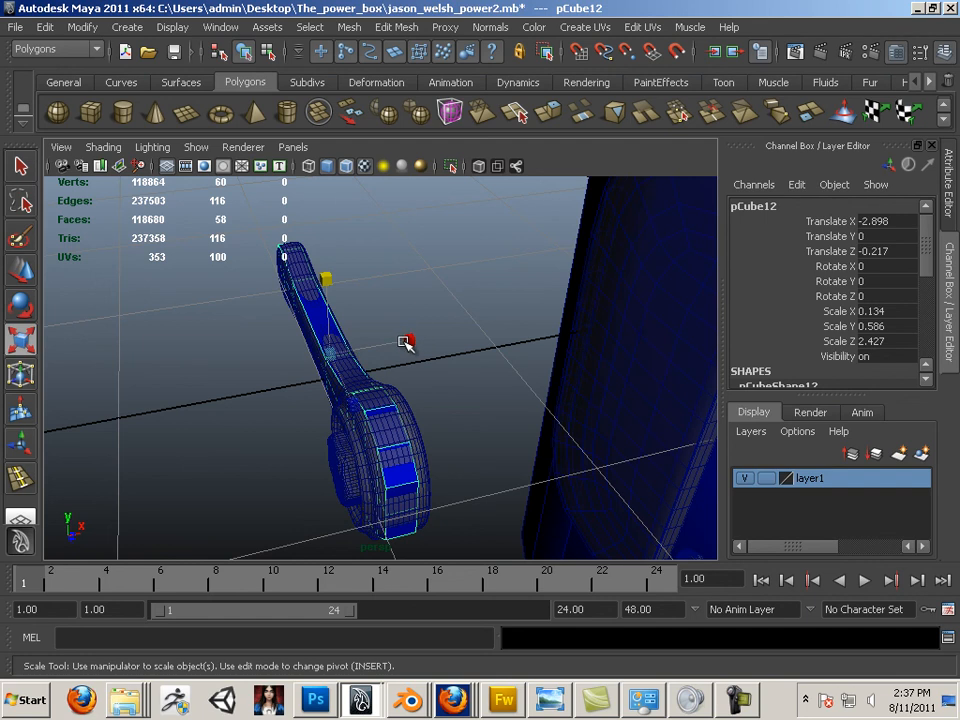
{"action": "left_click_drag", "start_coordinate": [405, 343], "coordinate": [450, 342]}
Select the vertices from the grip's tip to mid-shaft and scale them narrower in X to the high-poly shaft's thickness.
{"action": "left_click_drag", "start_coordinate": [285, 366], "coordinate": [336, 405], "text": "alt"}
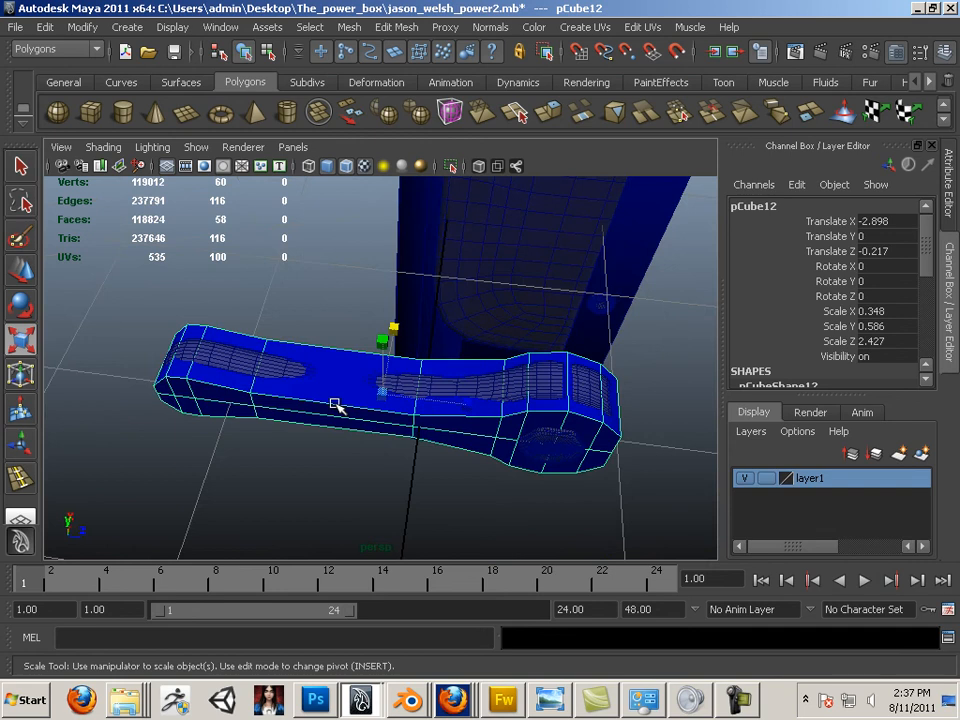
{"action": "right_click_drag", "start_coordinate": [426, 360], "coordinate": [414, 398]}
{"action": "right_click_drag", "start_coordinate": [366, 366], "coordinate": [358, 362]}
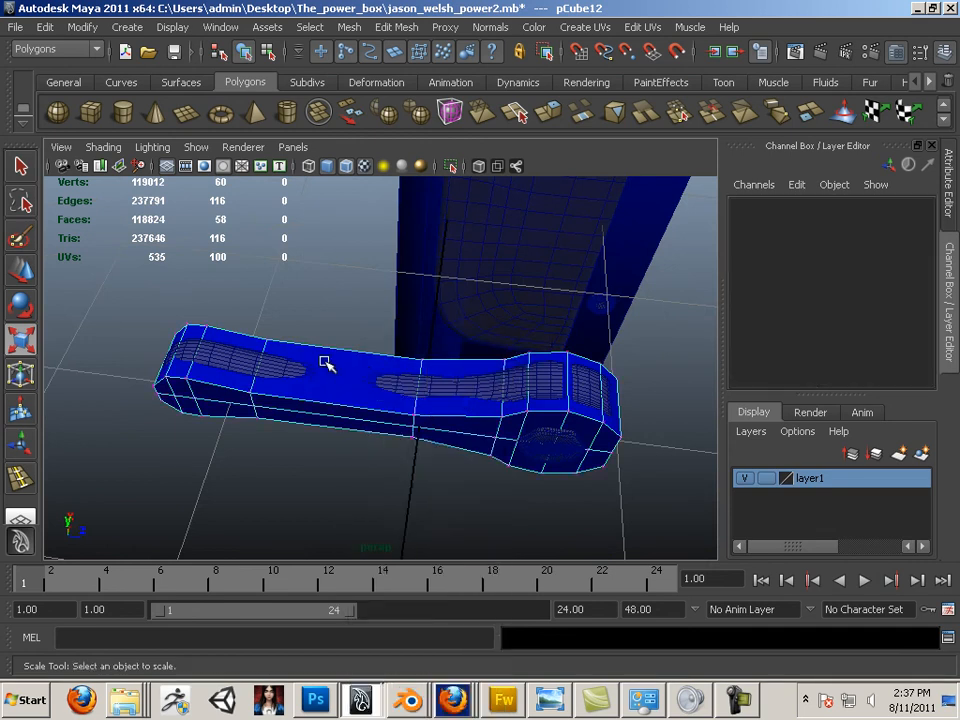
{"action": "left_click_drag", "start_coordinate": [440, 512], "coordinate": [286, 401]}
{"action": "middle_click_drag", "start_coordinate": [354, 437], "coordinate": [285, 399], "text": "alt"}
{"action": "left_click_drag", "start_coordinate": [258, 398], "coordinate": [296, 371], "text": "alt"}
{"action": "scroll", "coordinate": [345, 390], "scroll_direction": "up", "scroll_amount": 3}
{"action": "middle_click_drag", "start_coordinate": [349, 392], "coordinate": [420, 373], "text": "alt"}
{"action": "scroll", "coordinate": [419, 390], "scroll_direction": "up", "scroll_amount": 3}
Insert an edge loop across the shaft just before the round end and scale its thickness in X.
{"action": "left_click", "coordinate": [376, 27]}
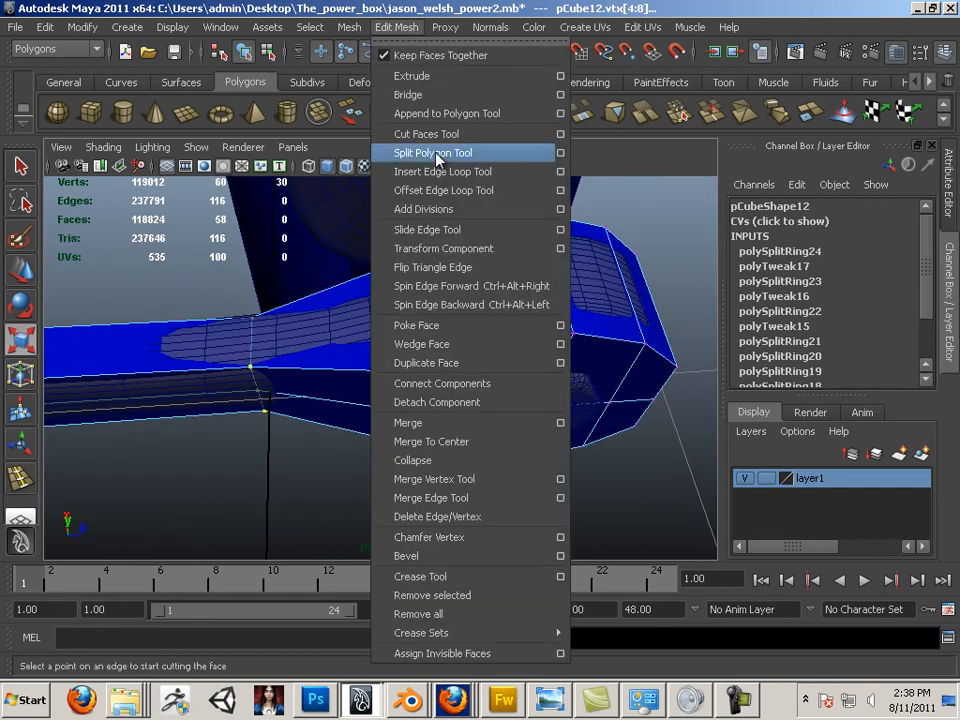
{"action": "left_click", "coordinate": [335, 168]}
{"action": "left_click_drag", "start_coordinate": [393, 378], "coordinate": [398, 385]}
{"action": "left_click", "coordinate": [34, 347]}
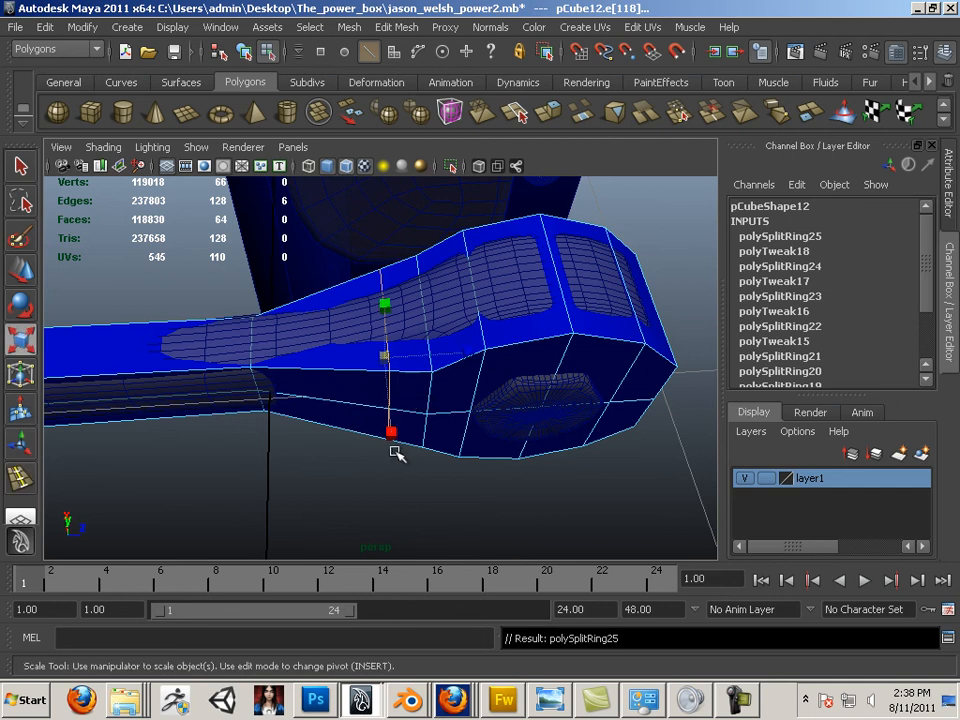
{"action": "left_click_drag", "start_coordinate": [391, 432], "coordinate": [362, 471]}
{"action": "middle_click_drag", "start_coordinate": [362, 471], "coordinate": [375, 377], "text": "alt"}
{"action": "left_click_drag", "start_coordinate": [375, 377], "coordinate": [204, 463], "text": "alt"}
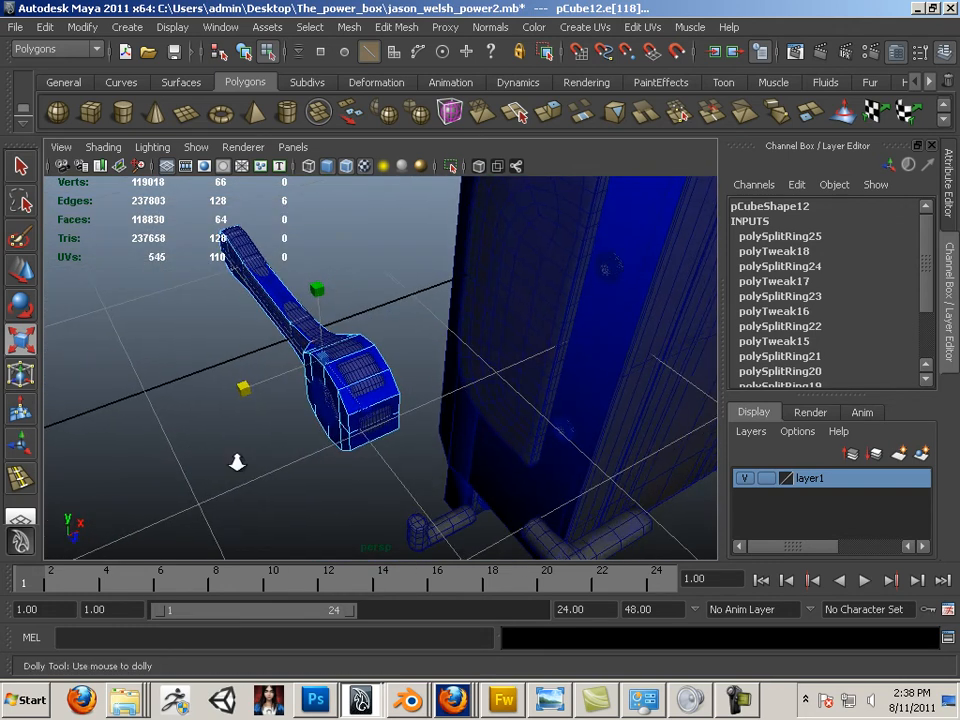
{"action": "right_click_drag", "start_coordinate": [236, 463], "coordinate": [337, 482], "text": "alt"}
{"action": "left_click_drag", "start_coordinate": [337, 482], "coordinate": [338, 482], "text": "alt"}
{"action": "left_click_drag", "start_coordinate": [272, 463], "coordinate": [330, 332], "text": "alt"}
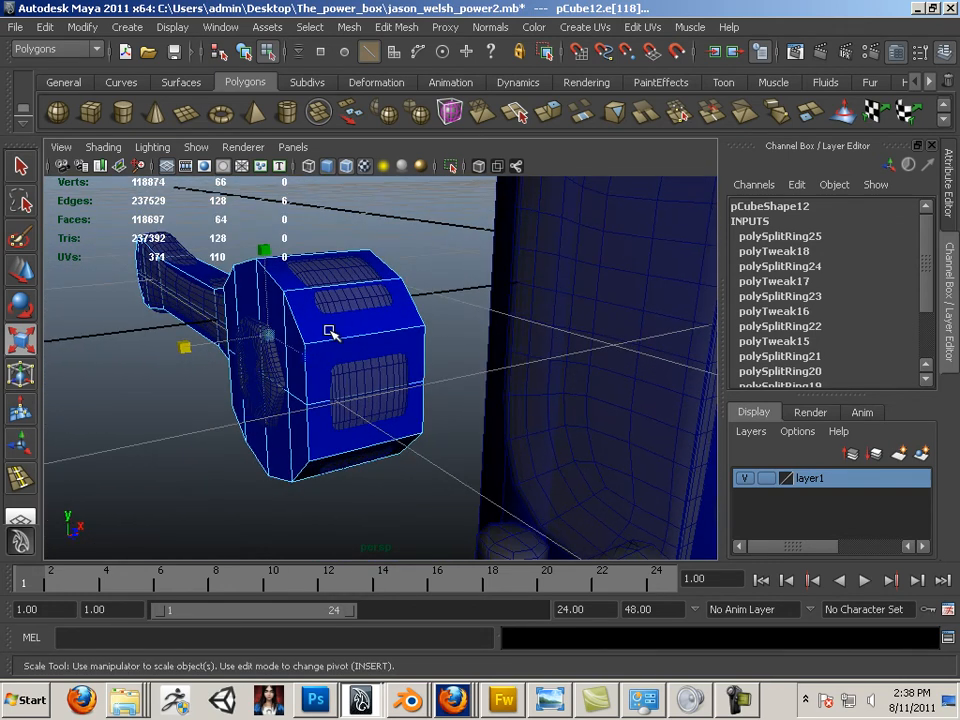
Insert an edge loop around the low-poly handle, running lengthwise through the middle of the round end's thickness.
{"action": "left_click", "coordinate": [370, 27]}
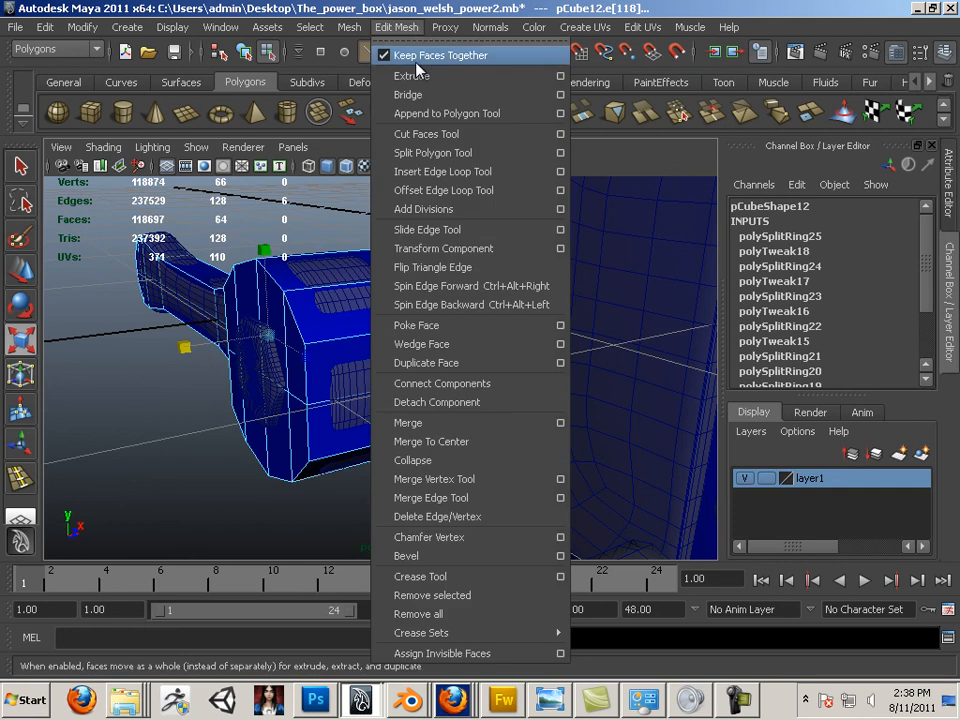
{"action": "left_click", "coordinate": [458, 170]}
{"action": "left_click", "coordinate": [370, 340]}
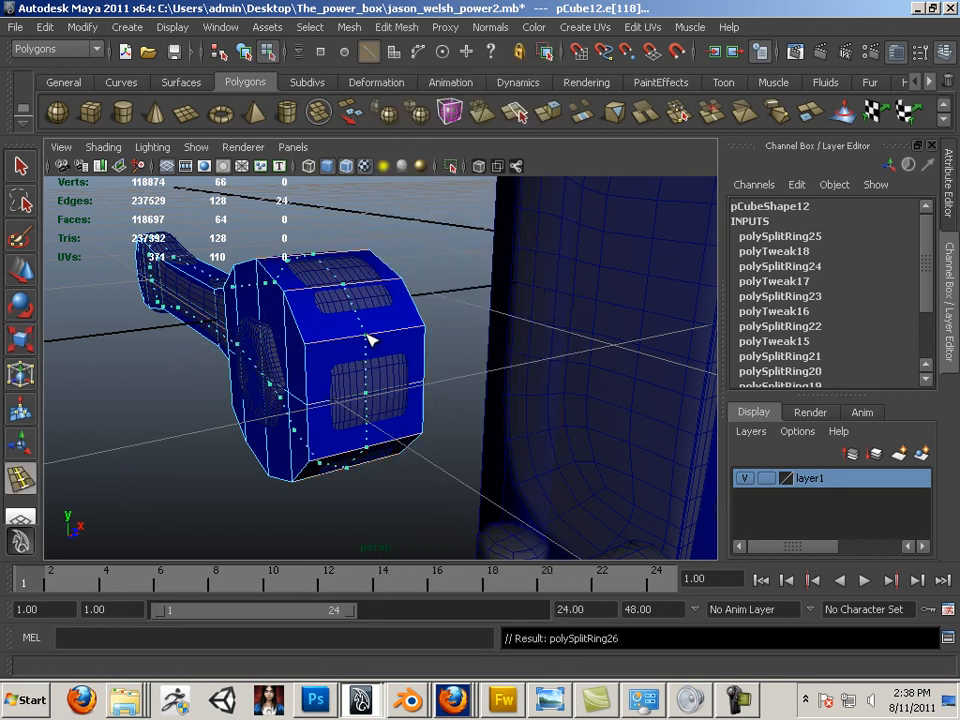
{"action": "left_click_drag", "start_coordinate": [369, 336], "coordinate": [467, 401], "text": "alt"}
{"action": "right_click_drag", "start_coordinate": [467, 401], "coordinate": [332, 388], "text": "alt"}
{"action": "left_click_drag", "start_coordinate": [332, 388], "coordinate": [517, 325], "text": "alt"}
{"action": "left_click", "coordinate": [33, 277]}
{"action": "scroll", "coordinate": [210, 284], "scroll_direction": "down", "scroll_amount": 5}
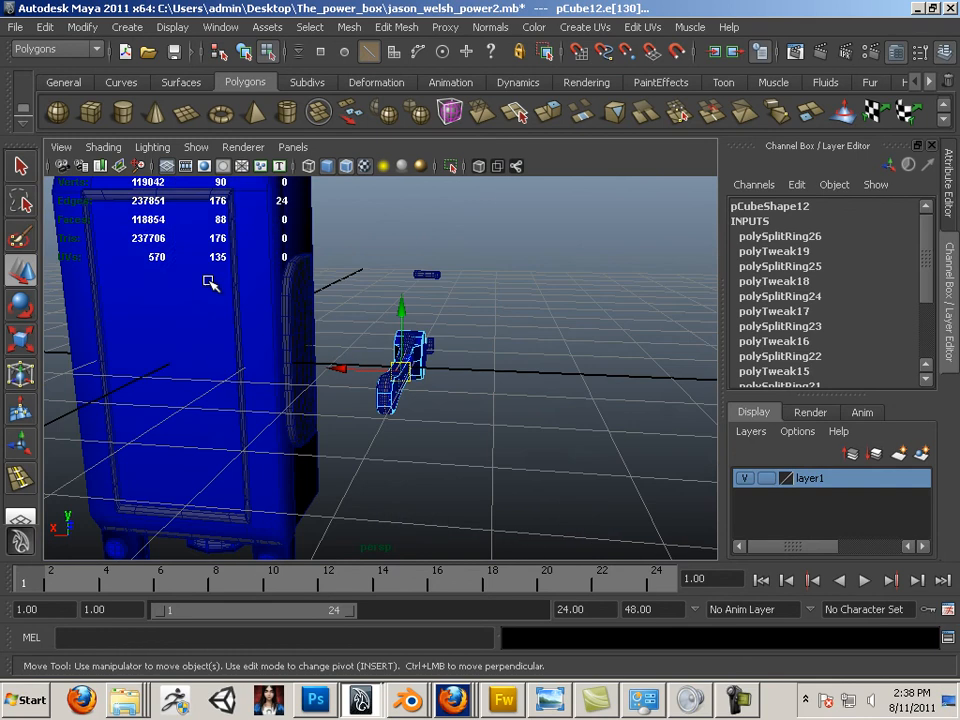
{"action": "right_click_drag", "start_coordinate": [399, 361], "coordinate": [476, 338]}
{"action": "left_click_drag", "start_coordinate": [401, 368], "coordinate": [414, 378]}
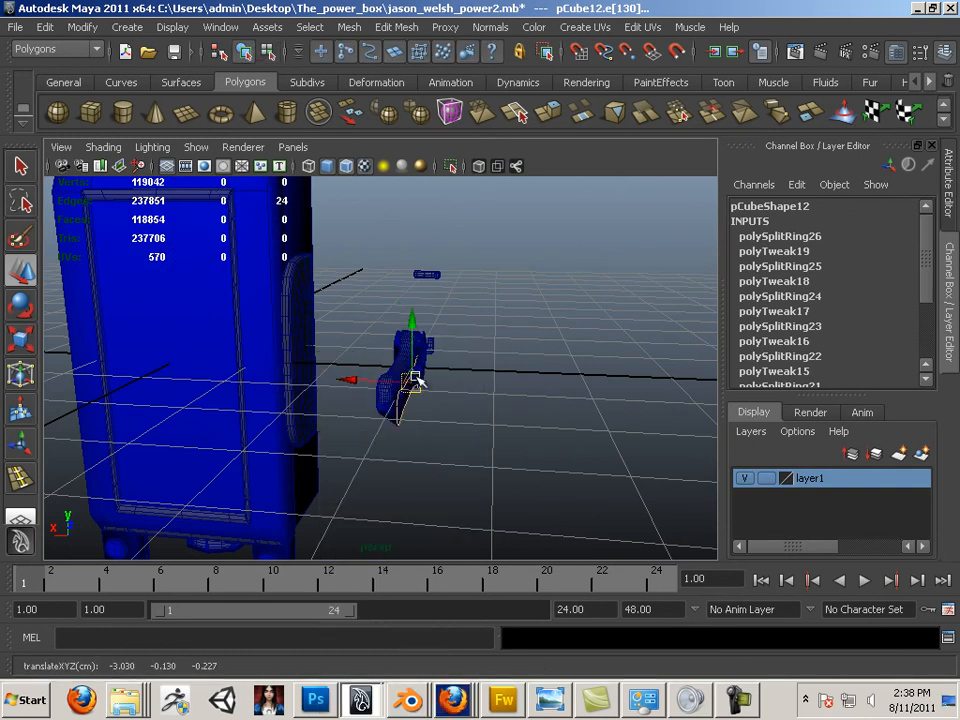
{"action": "key", "text": "ctrl+z"}
Select the low-poly handle as an object and hide layer1 to isolate the low-poly parts.
{"action": "left_click", "coordinate": [476, 373]}
{"action": "left_click_drag", "start_coordinate": [316, 413], "coordinate": [316, 413]}
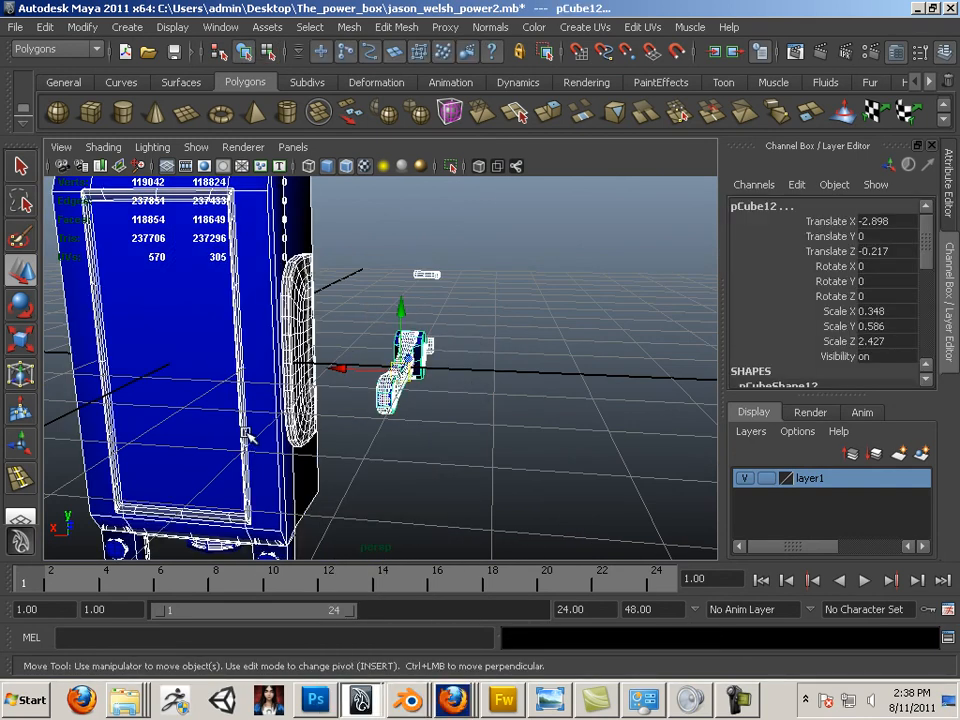
{"action": "left_click_drag", "start_coordinate": [236, 324], "coordinate": [374, 415], "text": "alt"}
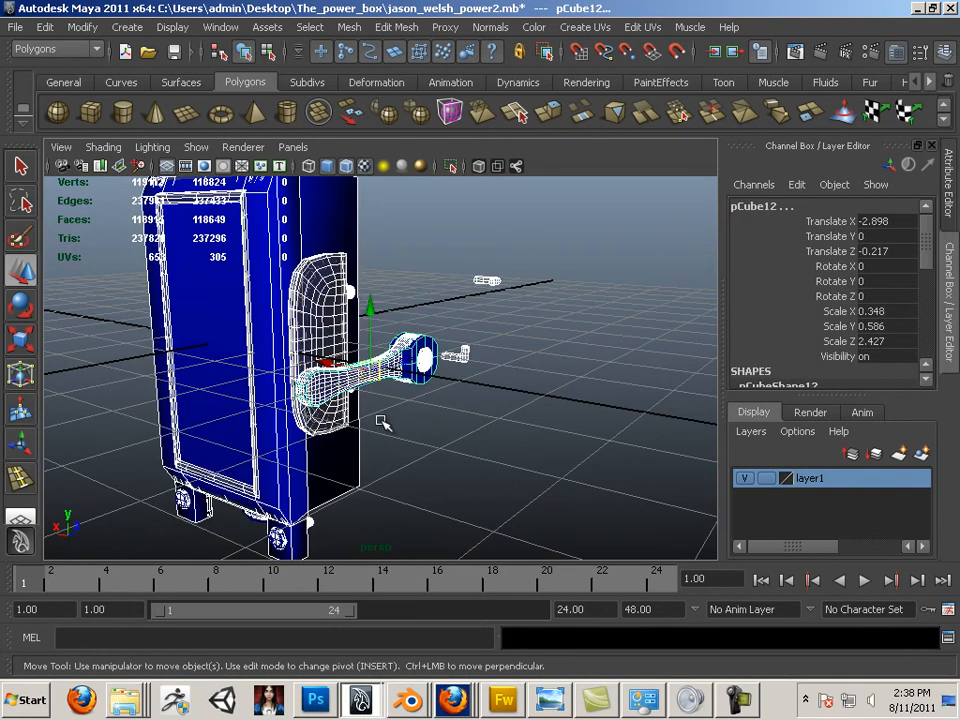
{"action": "left_click", "coordinate": [387, 413]}
{"action": "left_click", "coordinate": [415, 378]}
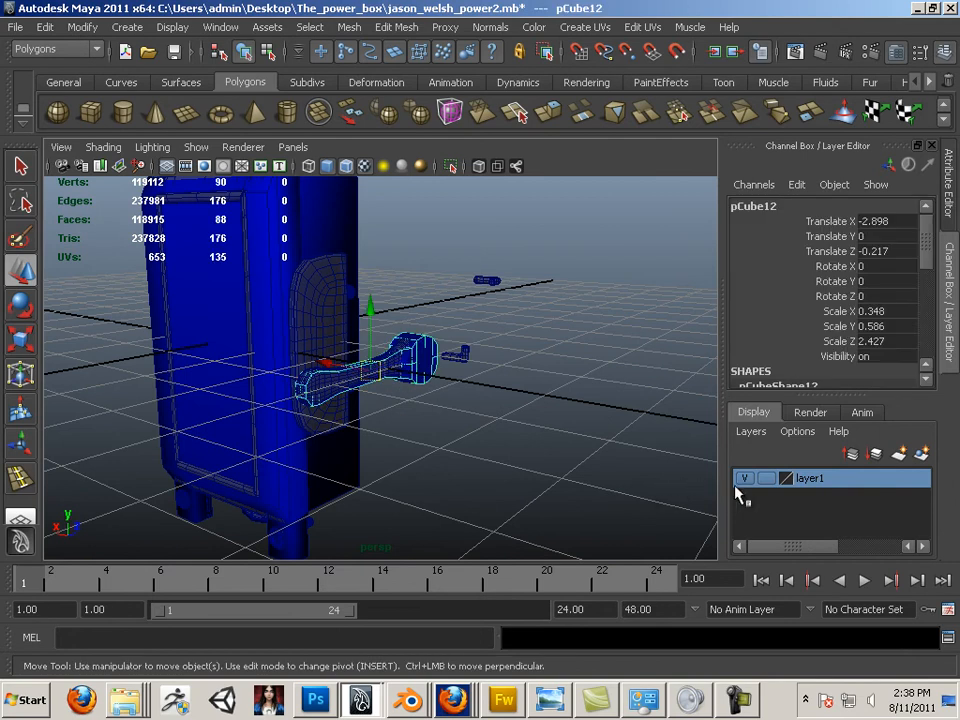
{"action": "left_click", "coordinate": [743, 479]}
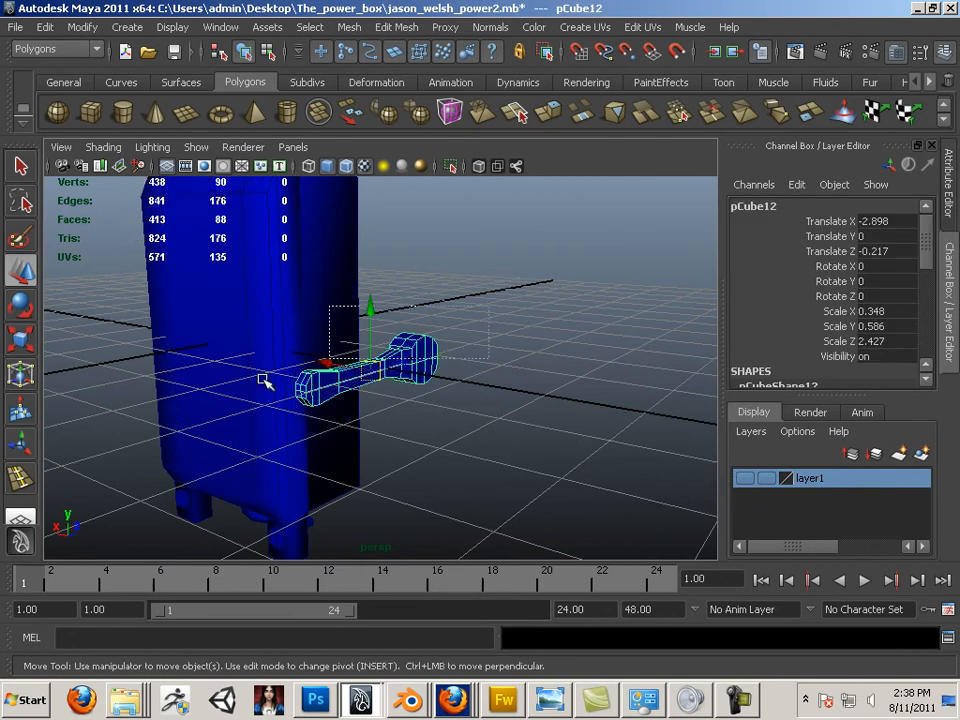
Select the low-poly parts and examine the box and handle together from several angles.
{"action": "left_click_drag", "start_coordinate": [264, 380], "coordinate": [82, 447]}
{"action": "middle_click_drag", "start_coordinate": [189, 302], "coordinate": [309, 318], "text": "alt"}
{"action": "middle_click_drag", "start_coordinate": [183, 280], "coordinate": [155, 342], "text": "alt"}
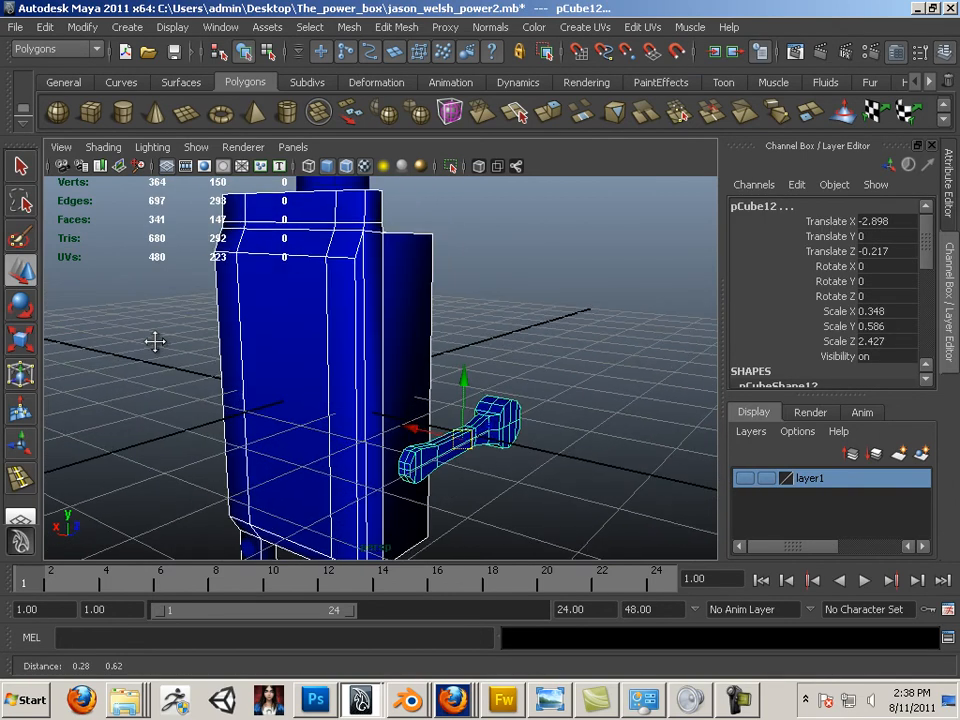
{"action": "mouse_move", "coordinate": [168, 280]}
{"action": "left_mouse_down", "text": "alt"}
{"action": "mouse_move", "coordinate": [210, 283]}
{"action": "mouse_move", "coordinate": [152, 285]}
{"action": "left_mouse_up", "text": "alt"}
{"action": "middle_click_drag", "start_coordinate": [152, 285], "coordinate": [294, 306], "text": "alt"}
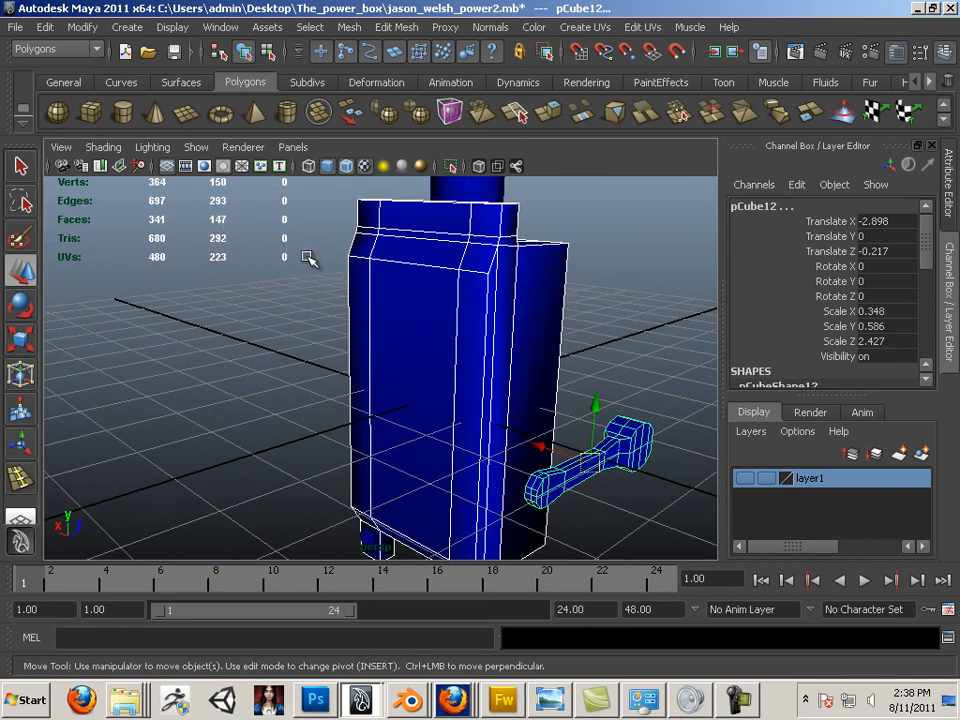
{"action": "middle_click_drag", "start_coordinate": [553, 383], "coordinate": [458, 321], "text": "alt"}
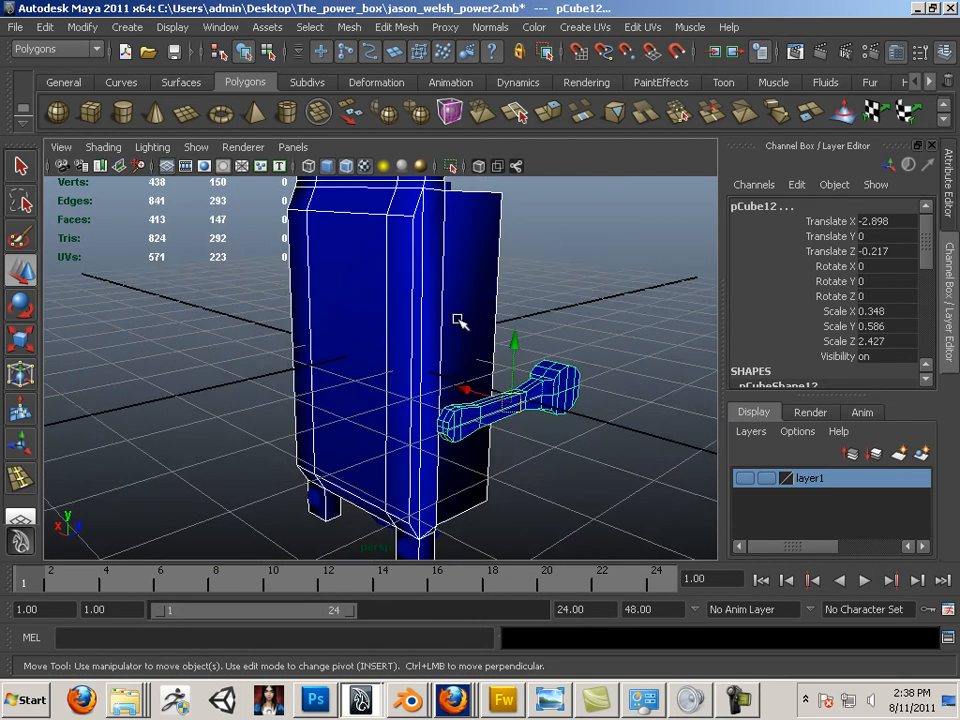
{"action": "right_click_drag", "start_coordinate": [458, 321], "coordinate": [531, 364], "text": "alt"}
{"action": "left_click_drag", "start_coordinate": [531, 364], "coordinate": [472, 358], "text": "alt"}
Show layer1 again and select the low-poly power box as an object.
{"action": "left_click", "coordinate": [744, 481]}
{"action": "right_click_drag", "start_coordinate": [464, 351], "coordinate": [467, 386]}
{"action": "left_click", "coordinate": [462, 357]}
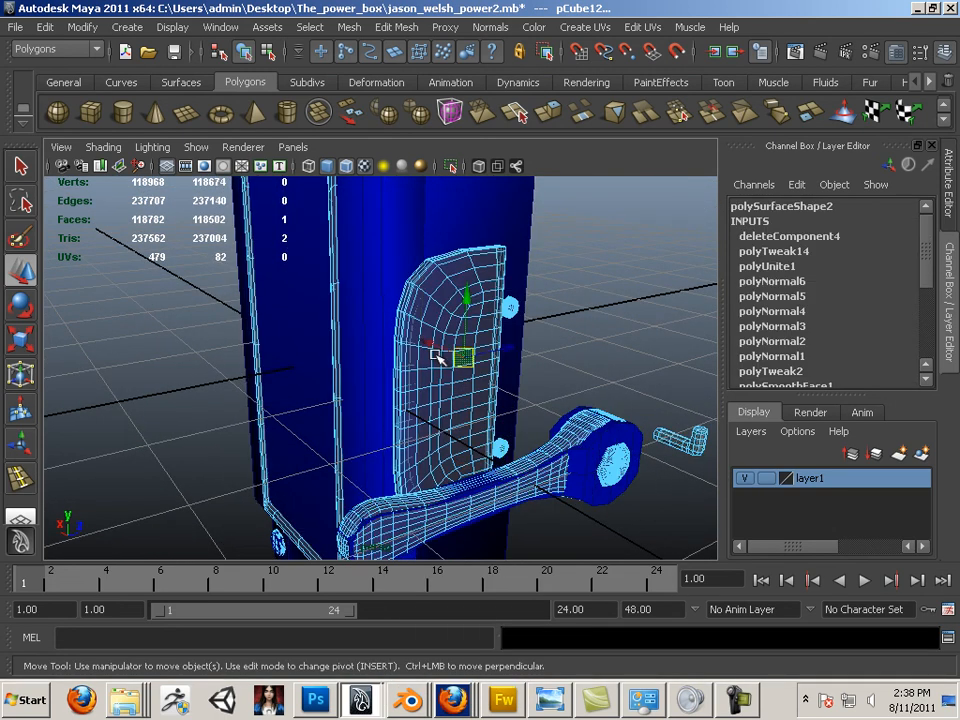
{"action": "left_click", "coordinate": [529, 220]}
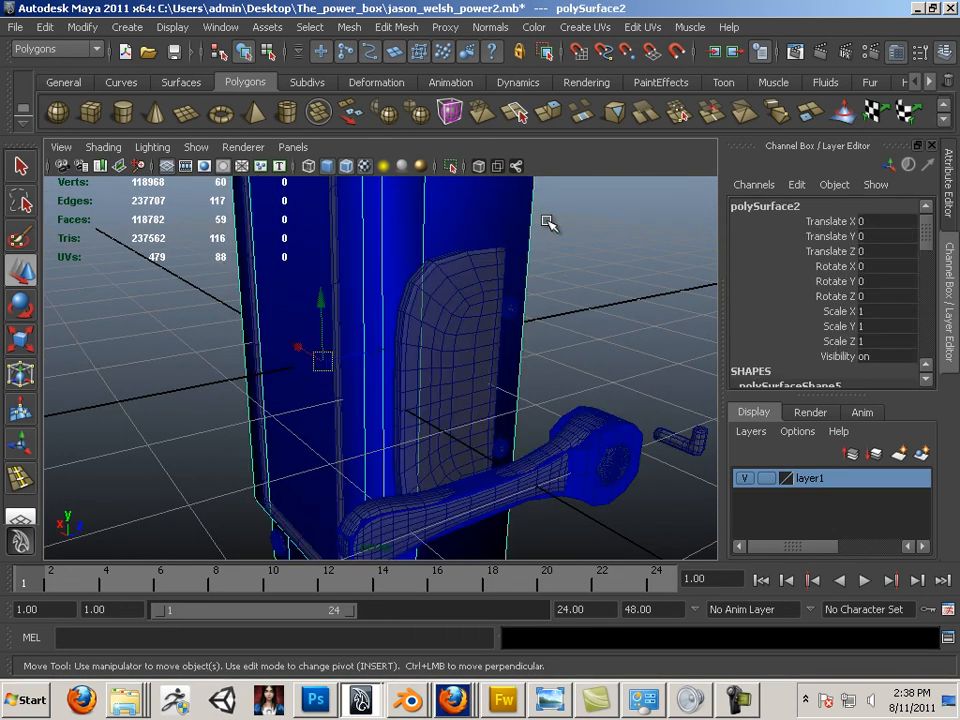
Select the low-poly box's side faces around the raised side panel and move them slightly outward in X.
{"action": "middle_click_drag", "start_coordinate": [470, 307], "coordinate": [401, 324], "text": "alt"}
{"action": "scroll", "coordinate": [401, 324], "scroll_direction": "up", "scroll_amount": 3}
{"action": "left_click_drag", "start_coordinate": [350, 324], "coordinate": [313, 358], "text": "alt"}
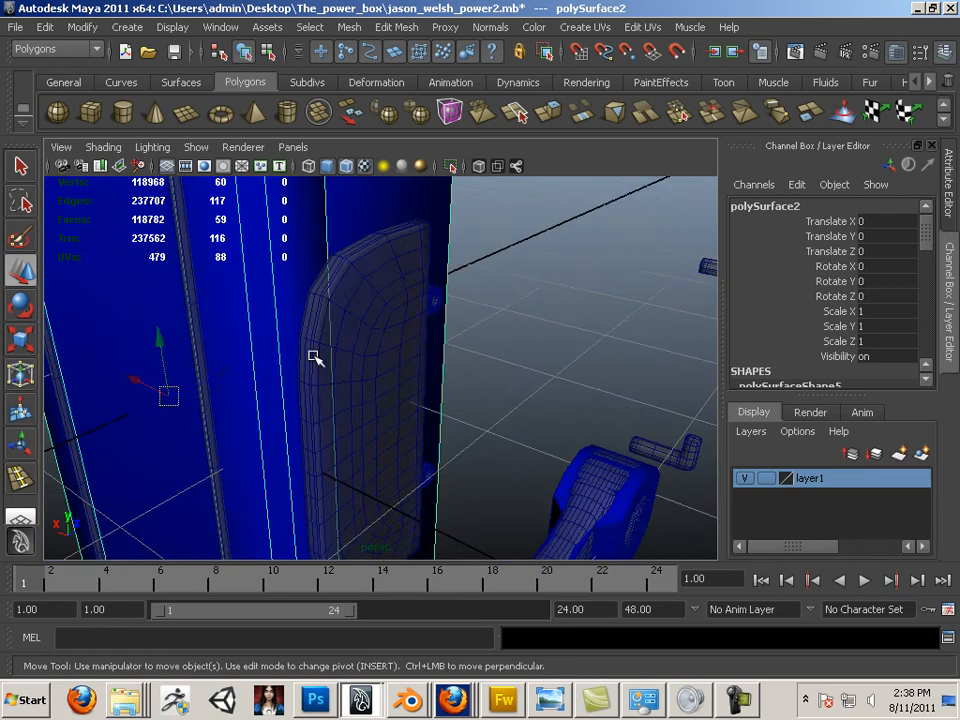
{"action": "middle_click_drag", "start_coordinate": [313, 358], "coordinate": [411, 444], "text": "alt"}
{"action": "right_click_drag", "start_coordinate": [456, 283], "coordinate": [461, 326]}
{"action": "left_click", "coordinate": [461, 261]}
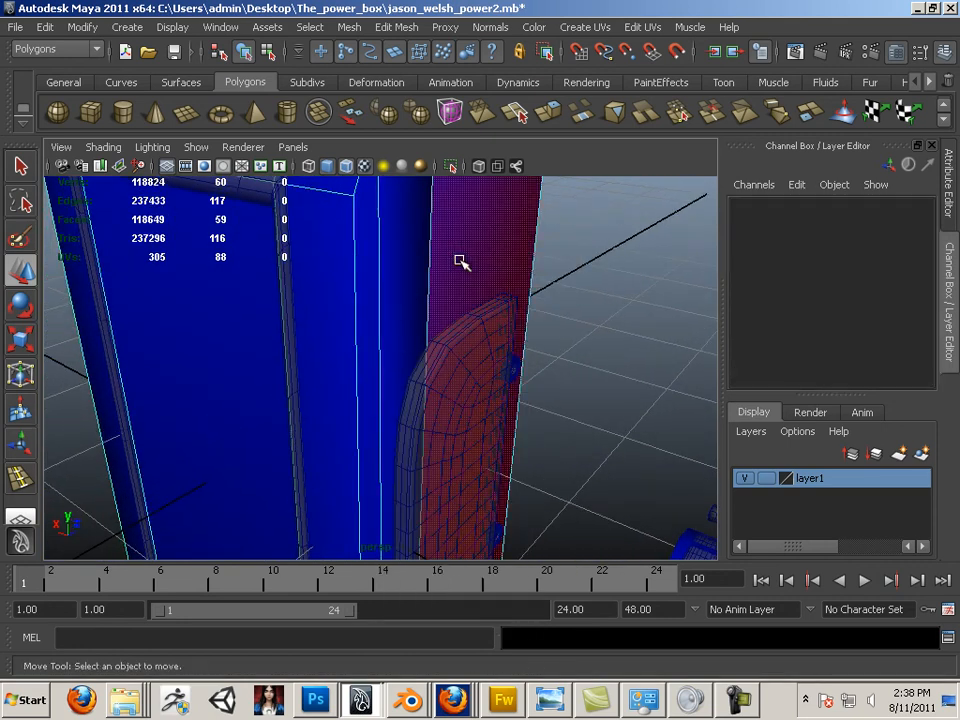
{"action": "left_click_drag", "start_coordinate": [440, 388], "coordinate": [352, 320], "text": "alt"}
{"action": "left_click_drag", "start_coordinate": [305, 353], "coordinate": [314, 353]}
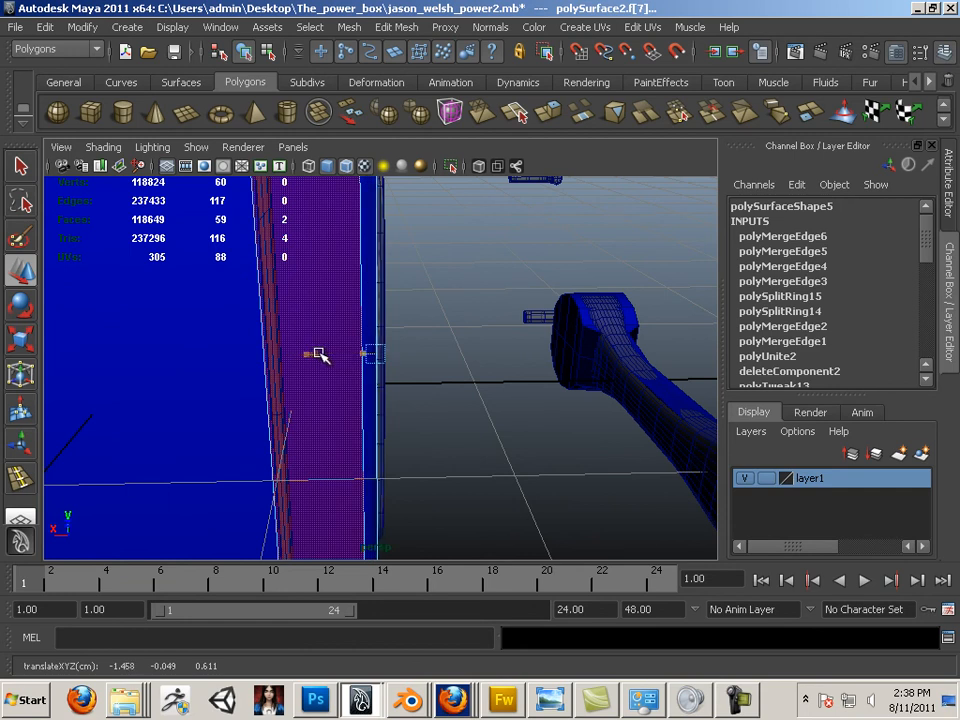
{"action": "left_click_drag", "start_coordinate": [318, 354], "coordinate": [319, 354]}
Examine the low-poly box's side, the handle's round end and the small L-shaped high-poly piece up close.
{"action": "left_click_drag", "start_coordinate": [461, 379], "coordinate": [58, 382], "text": "alt"}
{"action": "right_click_drag", "start_coordinate": [452, 424], "coordinate": [432, 424], "text": "alt"}
{"action": "left_click_drag", "start_coordinate": [432, 424], "coordinate": [118, 382], "text": "alt"}
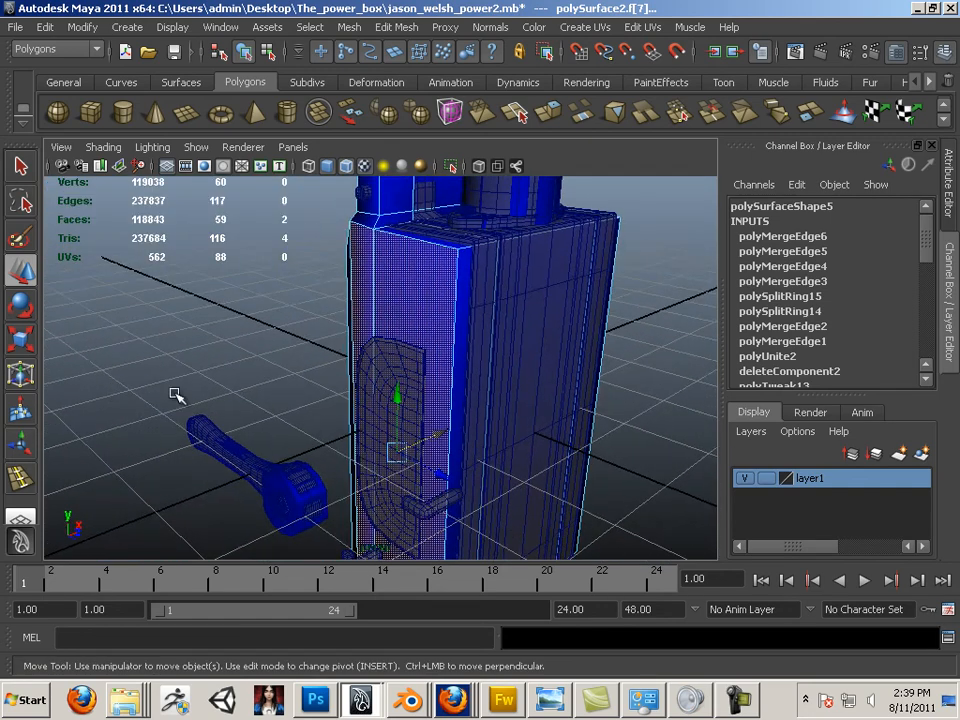
{"action": "left_click_drag", "start_coordinate": [178, 392], "coordinate": [362, 386], "text": "alt"}
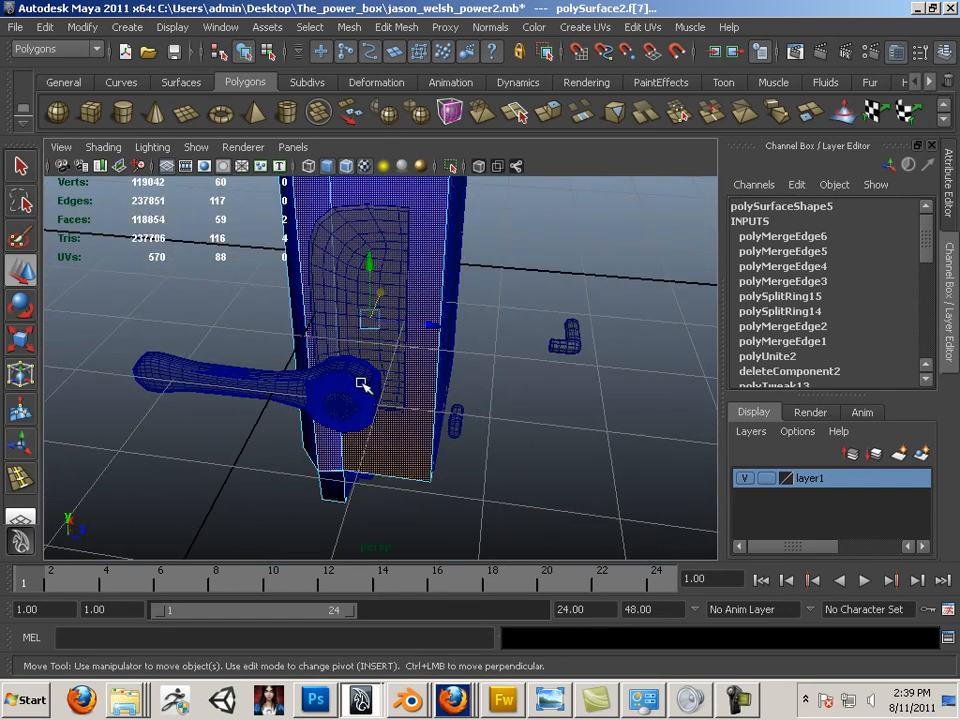
{"action": "left_click", "coordinate": [368, 425]}
{"action": "left_click_drag", "start_coordinate": [450, 534], "coordinate": [390, 445], "text": "alt"}
{"action": "left_click_drag", "start_coordinate": [538, 495], "coordinate": [430, 455], "text": "alt"}
{"action": "right_click_drag", "start_coordinate": [430, 455], "coordinate": [488, 434], "text": "alt"}
{"action": "middle_click_drag", "start_coordinate": [405, 249], "coordinate": [398, 368], "text": "alt"}
{"action": "right_click_drag", "start_coordinate": [398, 368], "coordinate": [514, 467], "text": "alt"}
{"action": "middle_click_drag", "start_coordinate": [514, 467], "coordinate": [497, 373], "text": "alt"}
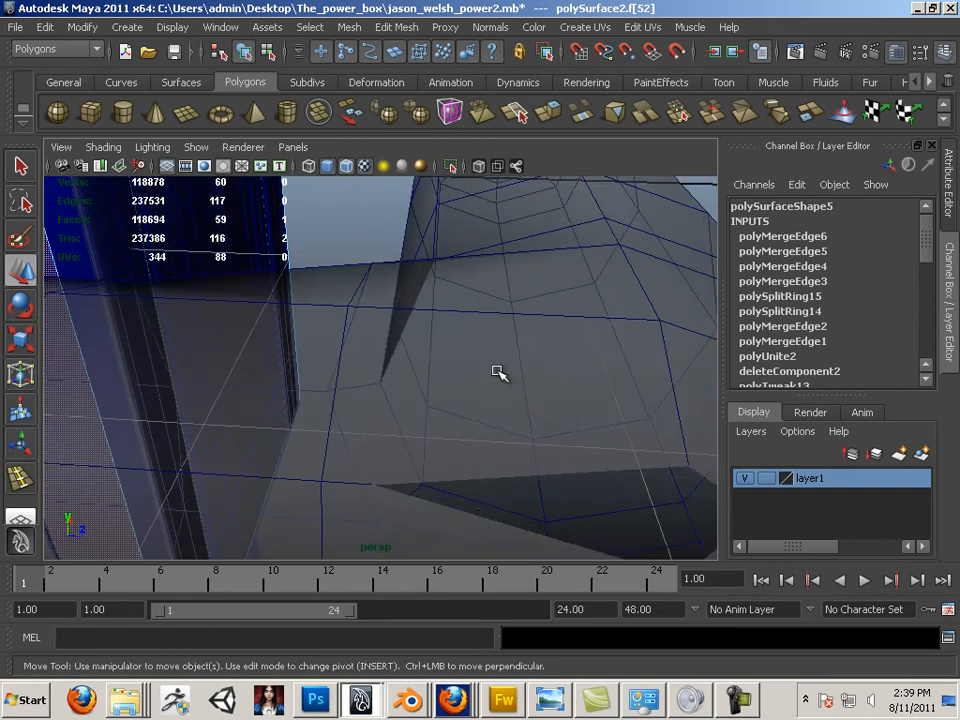
{"action": "right_click_drag", "start_coordinate": [497, 373], "coordinate": [430, 364], "text": "alt"}
Pick an edge on the L-shaped high-poly piece and compare the piece with the box and handle.
{"action": "right_click", "coordinate": [427, 383]}
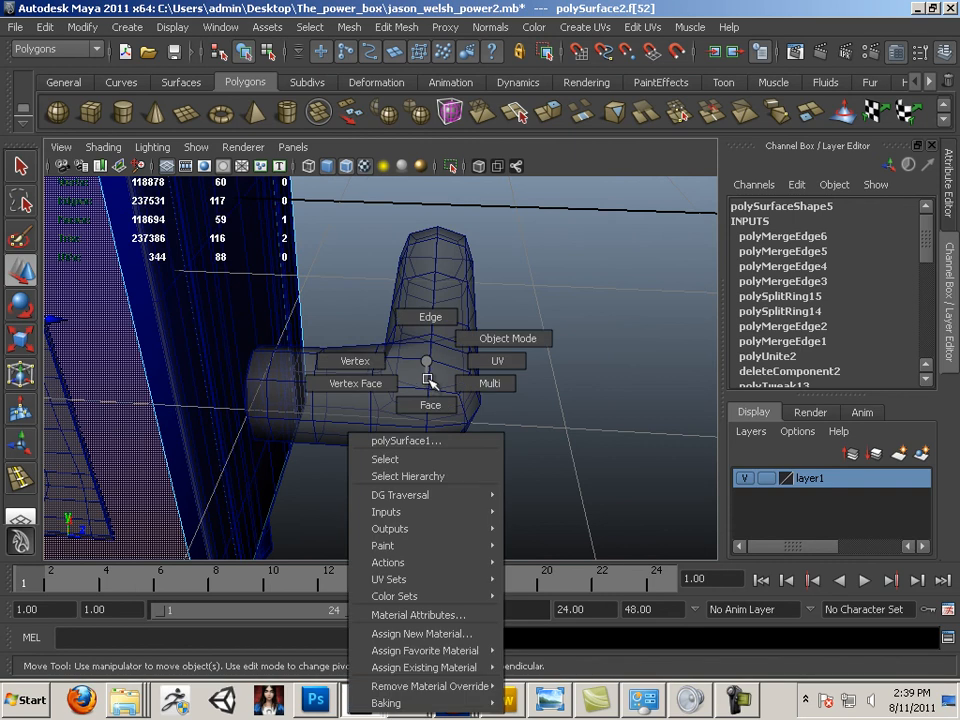
{"action": "left_click", "coordinate": [441, 318]}
{"action": "left_click", "coordinate": [427, 409]}
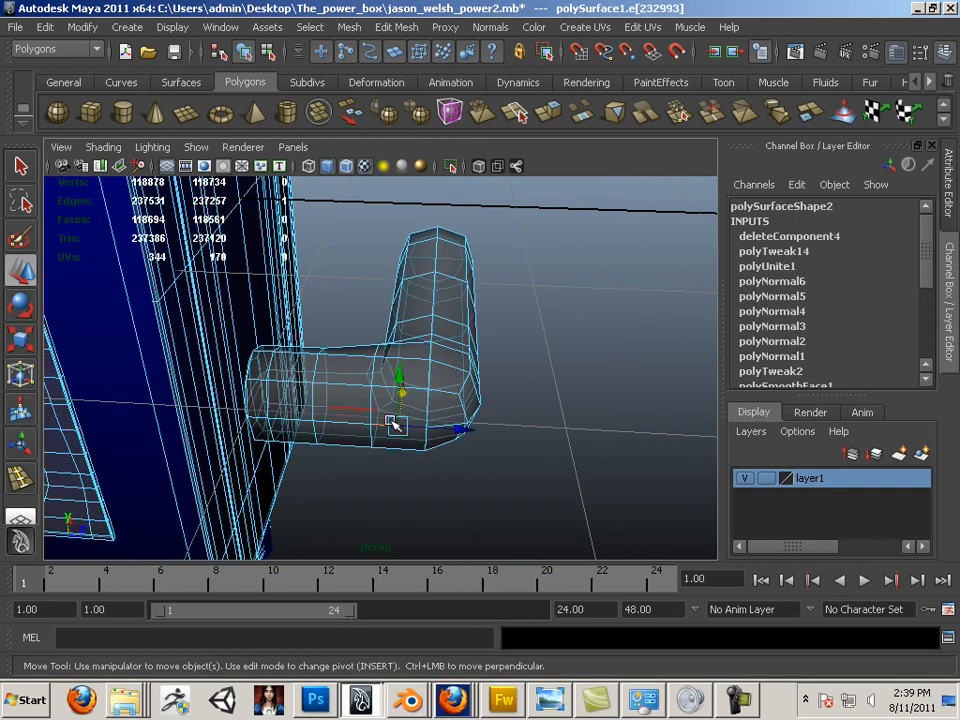
{"action": "left_click_drag", "start_coordinate": [395, 425], "coordinate": [355, 430], "text": "alt"}
{"action": "right_click_drag", "start_coordinate": [270, 390], "coordinate": [215, 382], "text": "alt"}
{"action": "middle_click_drag", "start_coordinate": [290, 376], "coordinate": [407, 371], "text": "alt"}
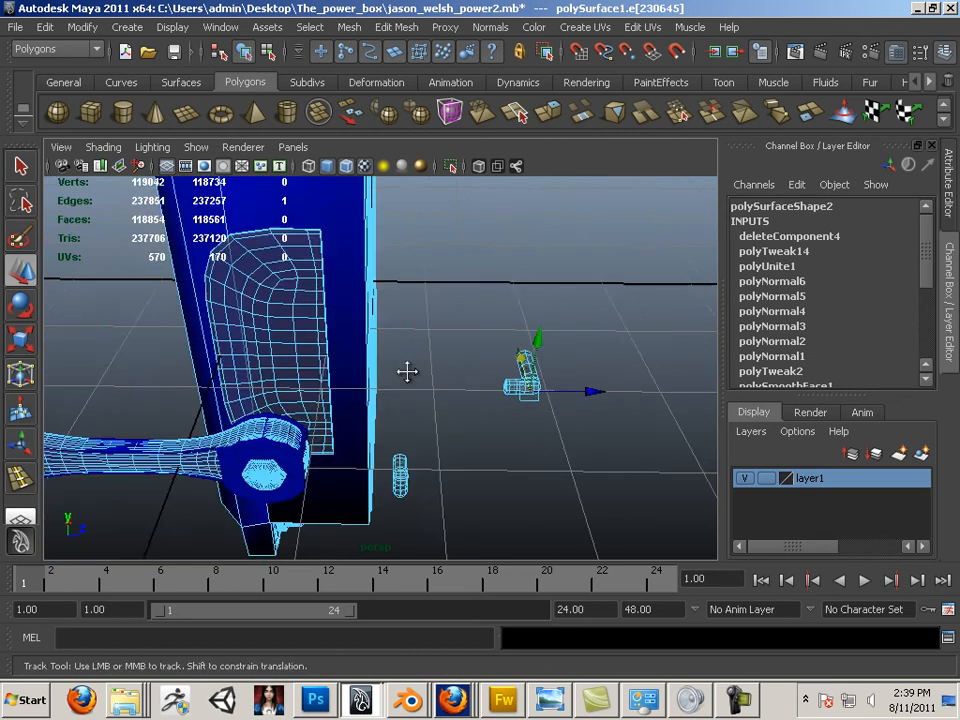
{"action": "right_click_drag", "start_coordinate": [407, 371], "coordinate": [330, 350], "text": "alt"}
{"action": "left_click_drag", "start_coordinate": [280, 340], "coordinate": [455, 322], "text": "alt"}
{"action": "middle_click_drag", "start_coordinate": [385, 300], "coordinate": [445, 368], "text": "alt"}
{"action": "left_click_drag", "start_coordinate": [412, 344], "coordinate": [390, 330], "text": "alt"}
Select the low-poly box's vertical edge in front of the raised side panel.
{"action": "right_click_drag", "start_coordinate": [399, 313], "coordinate": [442, 292]}
{"action": "right_click_drag", "start_coordinate": [414, 328], "coordinate": [411, 304]}
{"action": "left_click", "coordinate": [411, 304]}
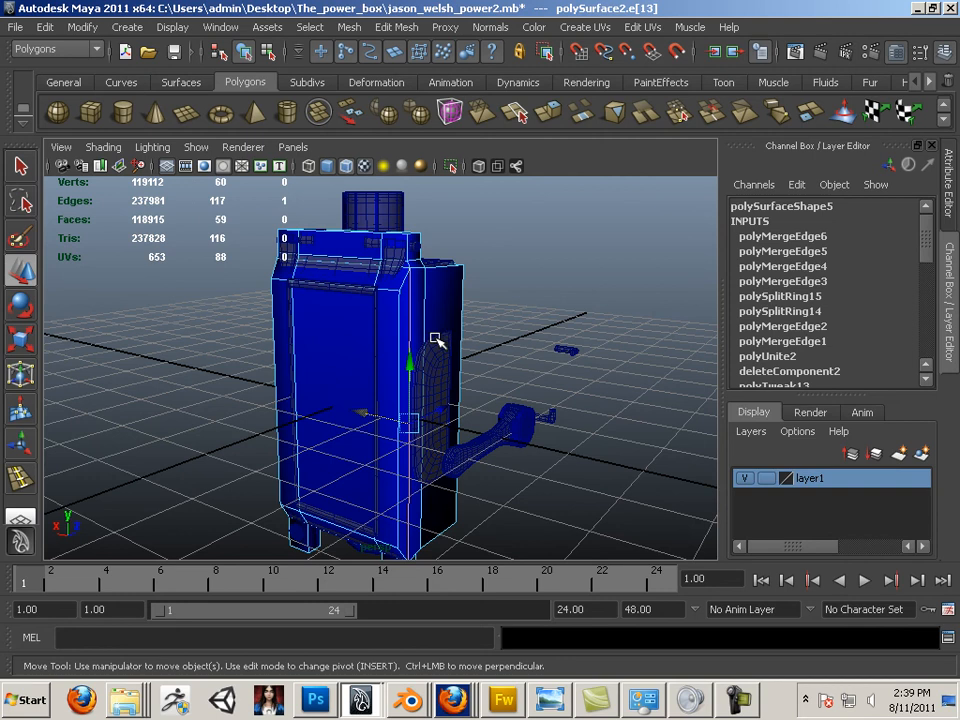